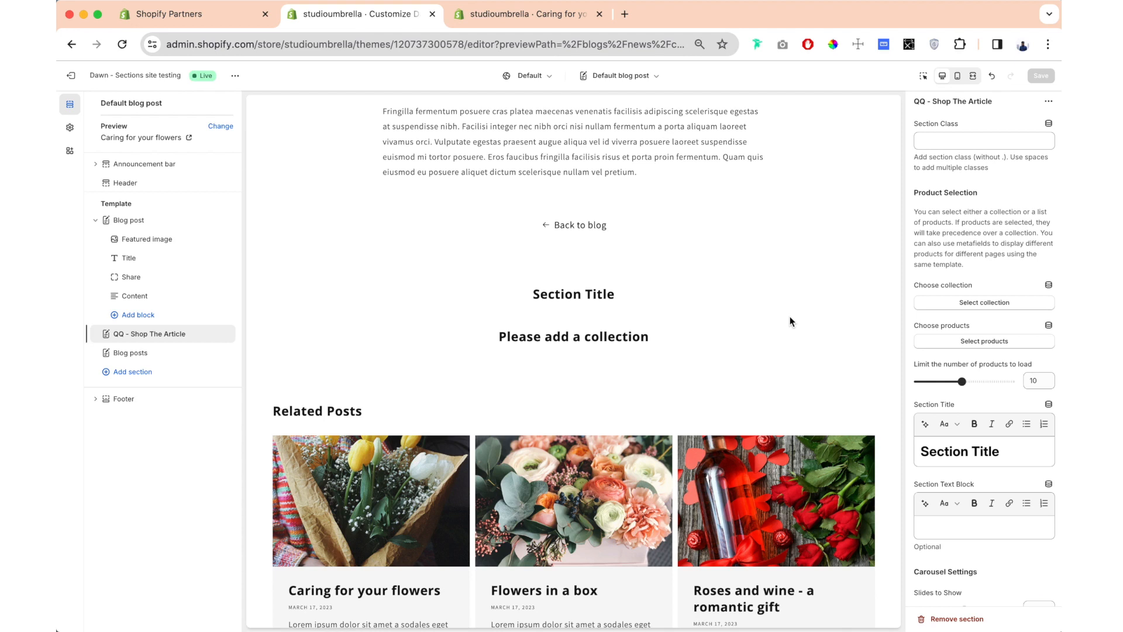
- Set the Home page collection as the collection of the QQ - Shop The Article section
{"action": "left_click", "coordinate": [965, 244]}
{"action": "left_click", "coordinate": [962, 282]}
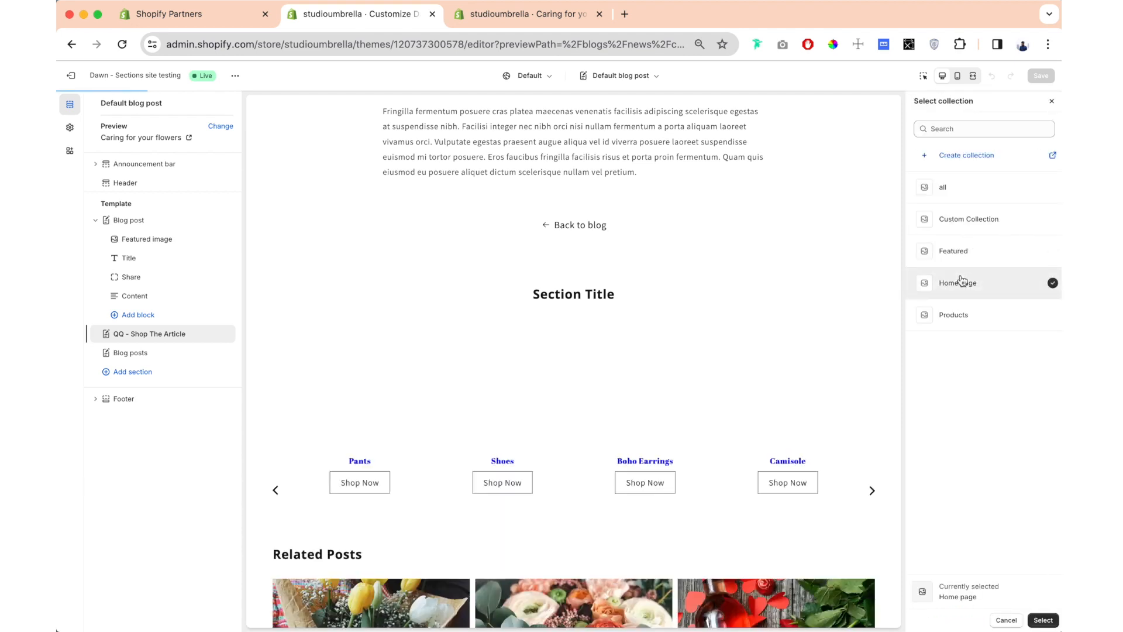
{"action": "left_click", "coordinate": [1043, 619]}
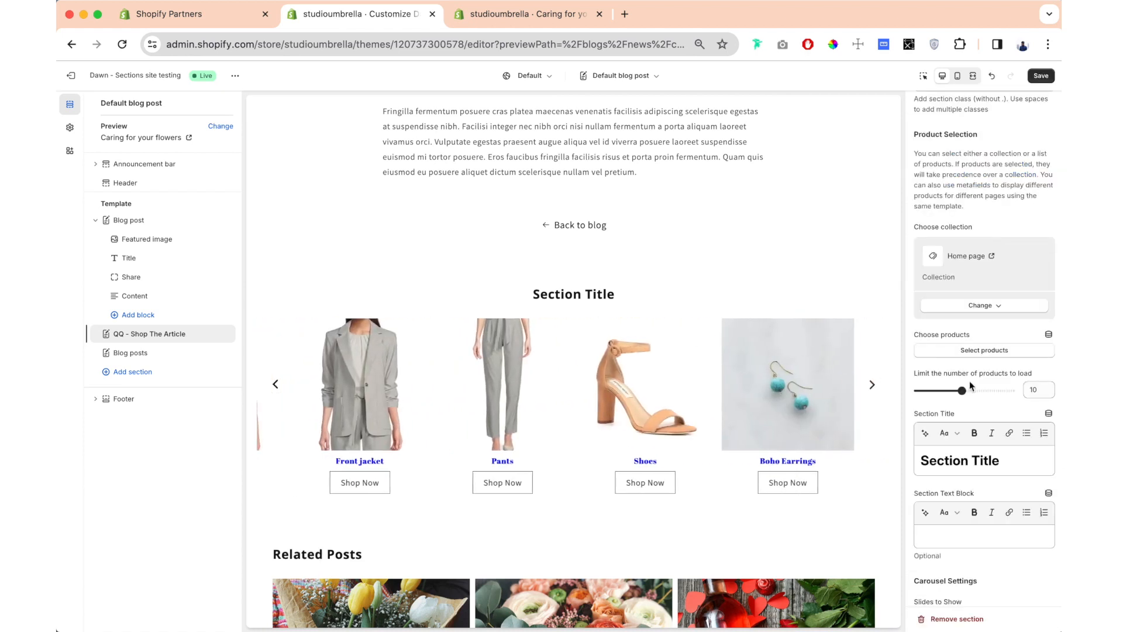
- Choose Anti-aging, Anti-wrinkle cream, Eye Cream, Face Cream, Face cream bundle and Front jacket as the section's products
{"action": "left_click", "coordinate": [959, 351]}
{"action": "left_click", "coordinate": [916, 462]}
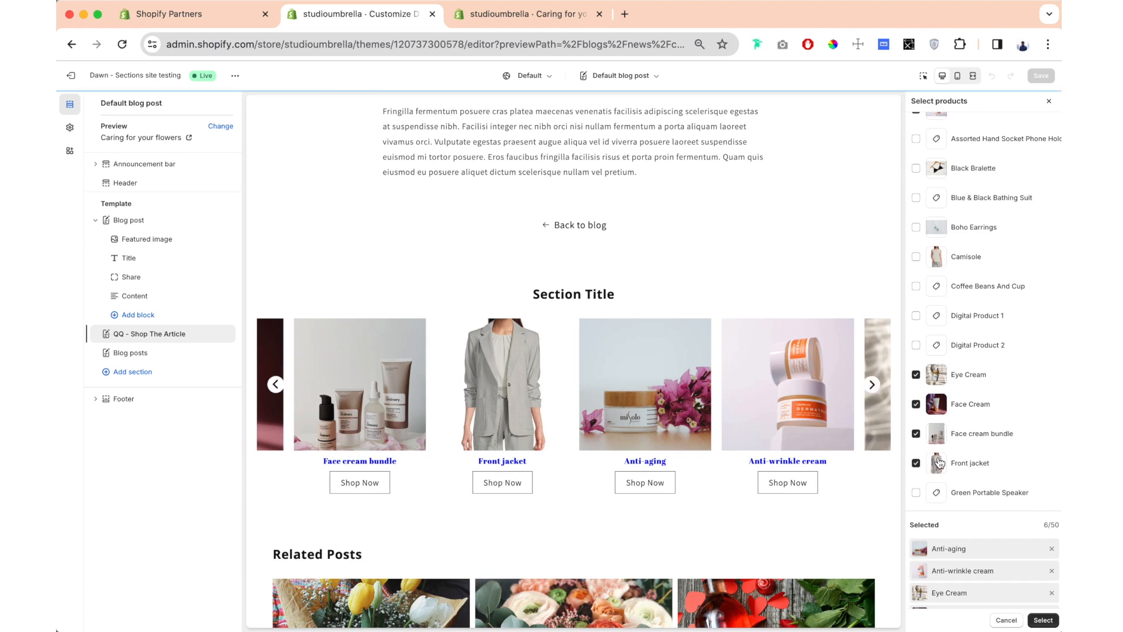
{"action": "left_click", "coordinate": [1038, 619]}
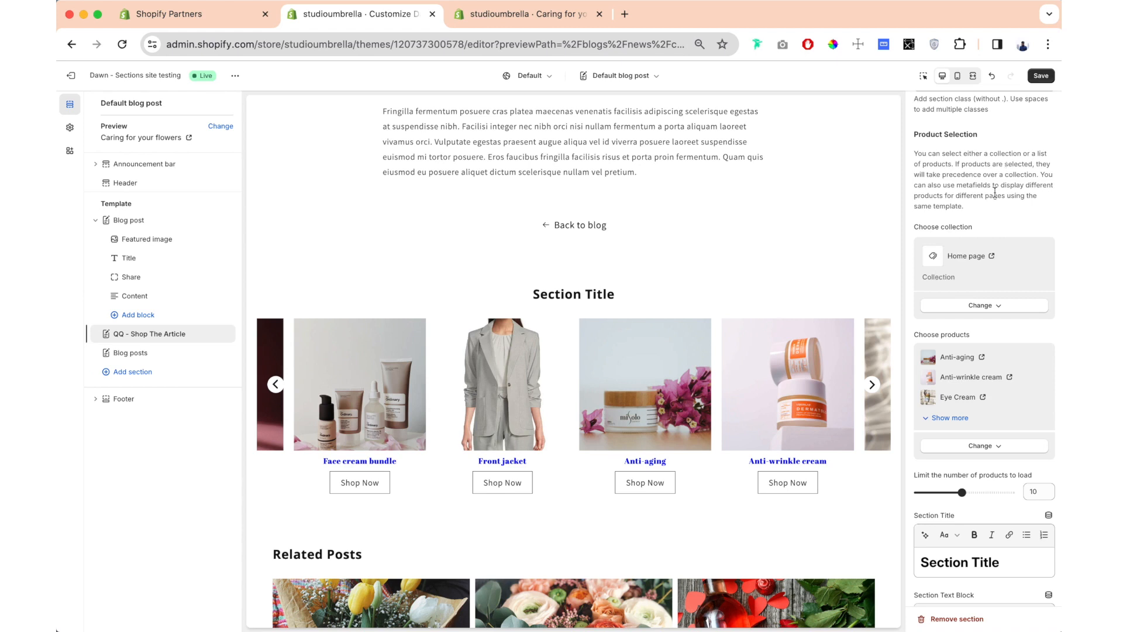
- Remove all chosen products and the Home page collection from the QQ - Shop The Article section
{"action": "left_click", "coordinate": [984, 446]}
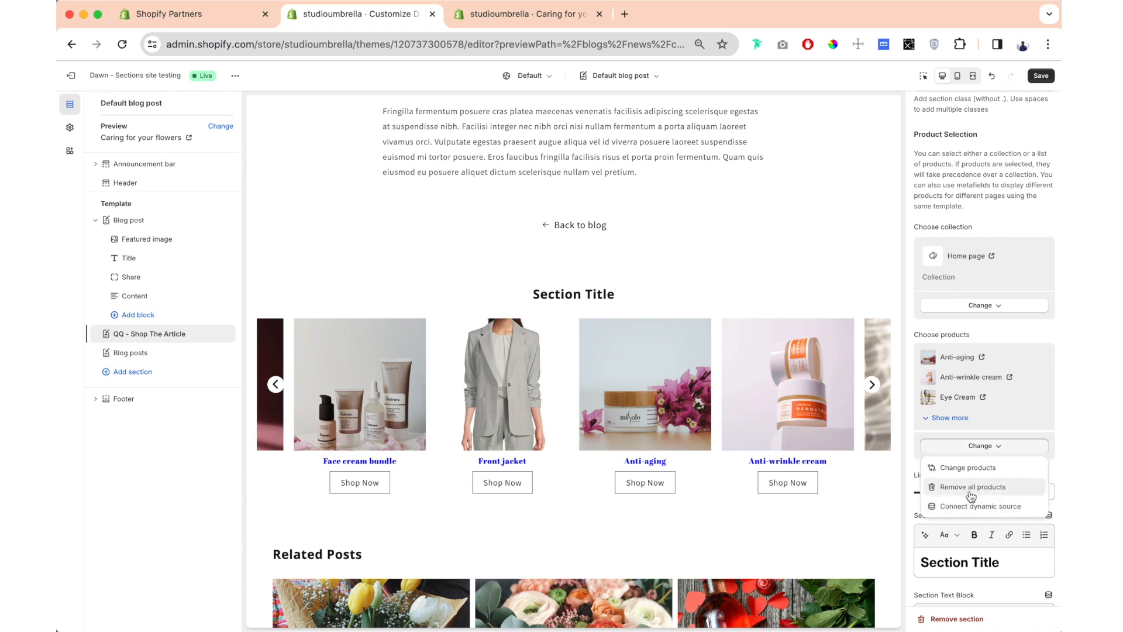
{"action": "left_click", "coordinate": [913, 330]}
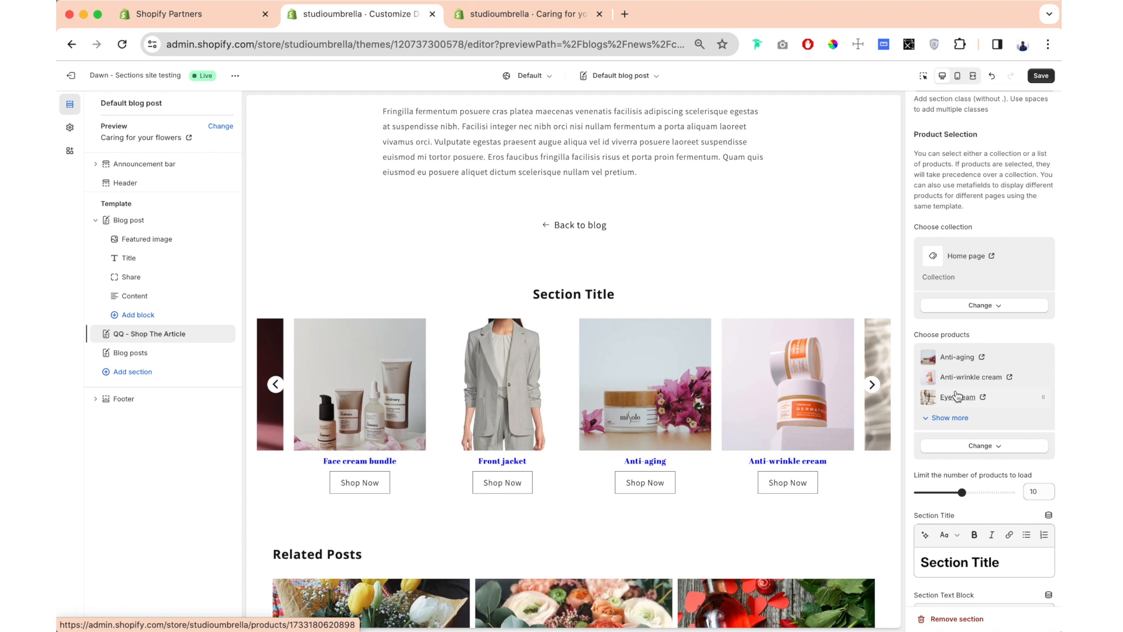
{"action": "left_click", "coordinate": [988, 447]}
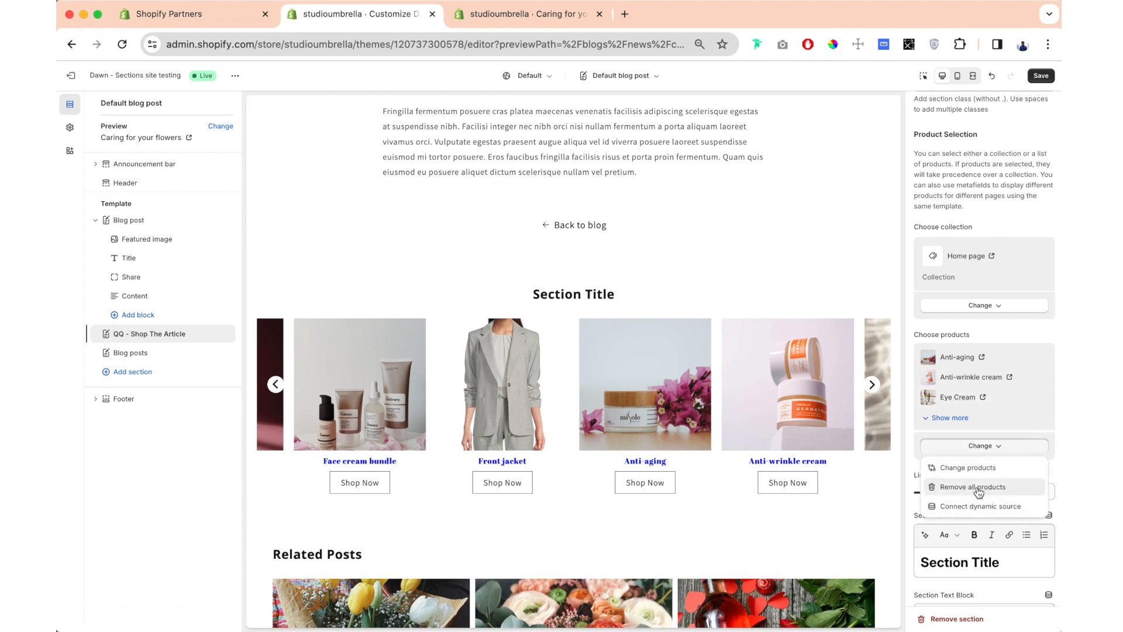
{"action": "left_click", "coordinate": [978, 487]}
{"action": "left_click_drag", "start_coordinate": [974, 227], "coordinate": [918, 230]}
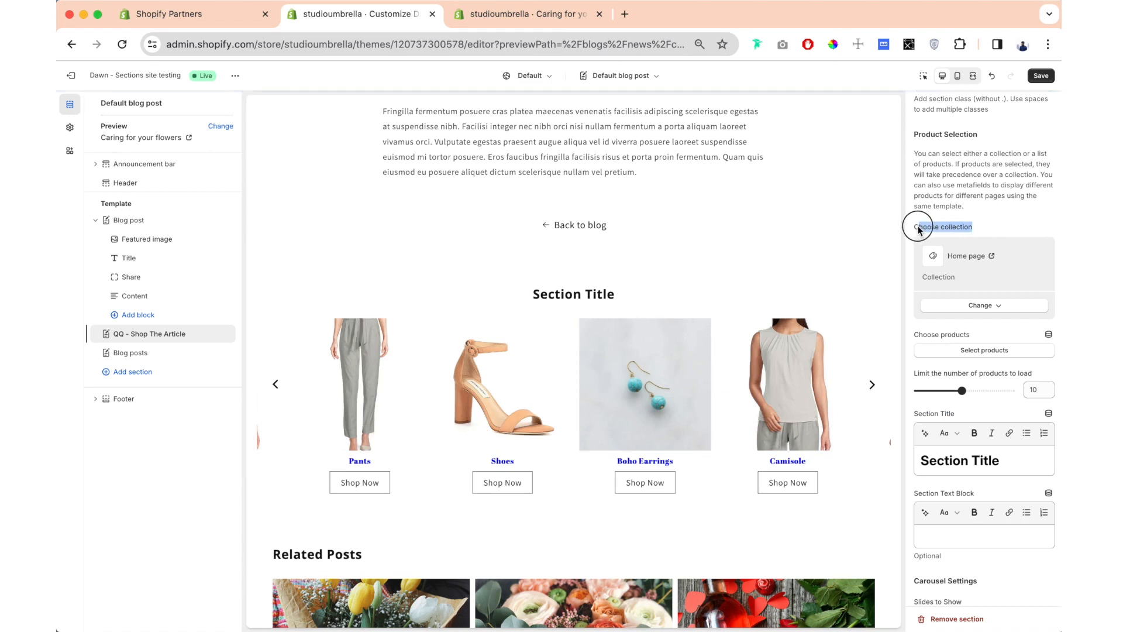
{"action": "left_click", "coordinate": [985, 305]}
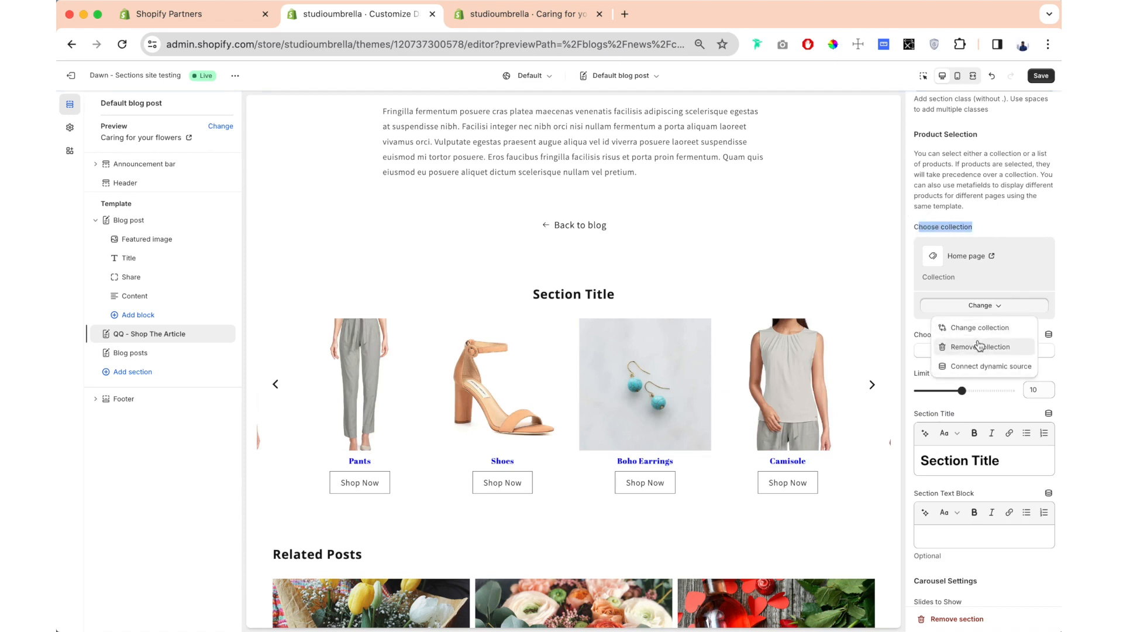
{"action": "left_click", "coordinate": [979, 346]}
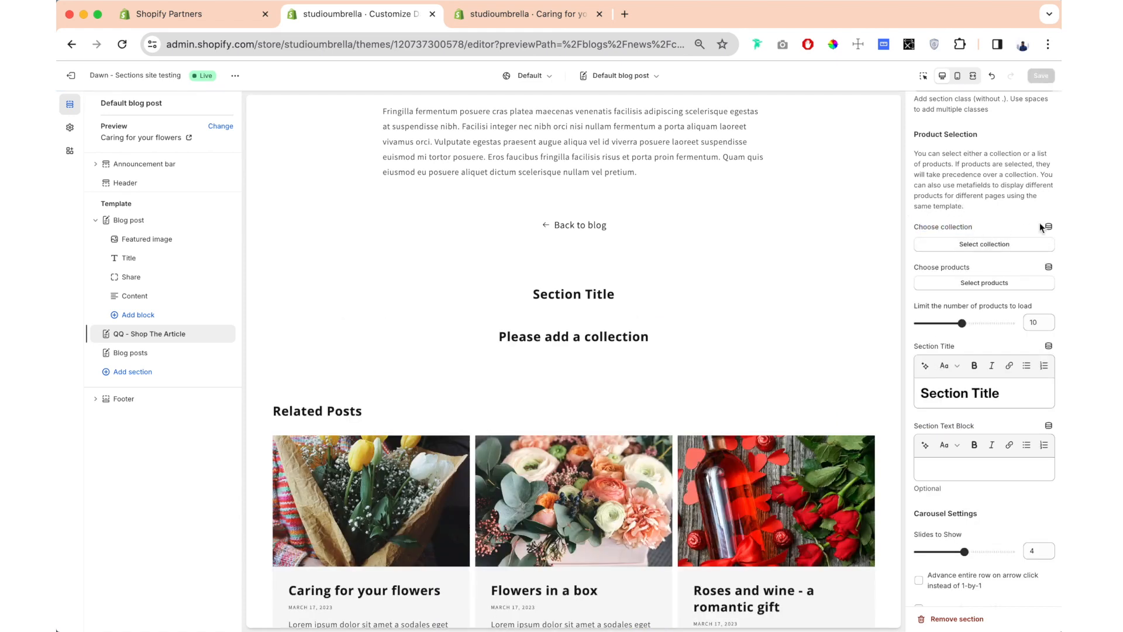
- Start a blog post metafield for the section's collection, named "Single Article Collection" with the description "Collection from Single Article"
{"action": "left_click", "coordinate": [1047, 228]}
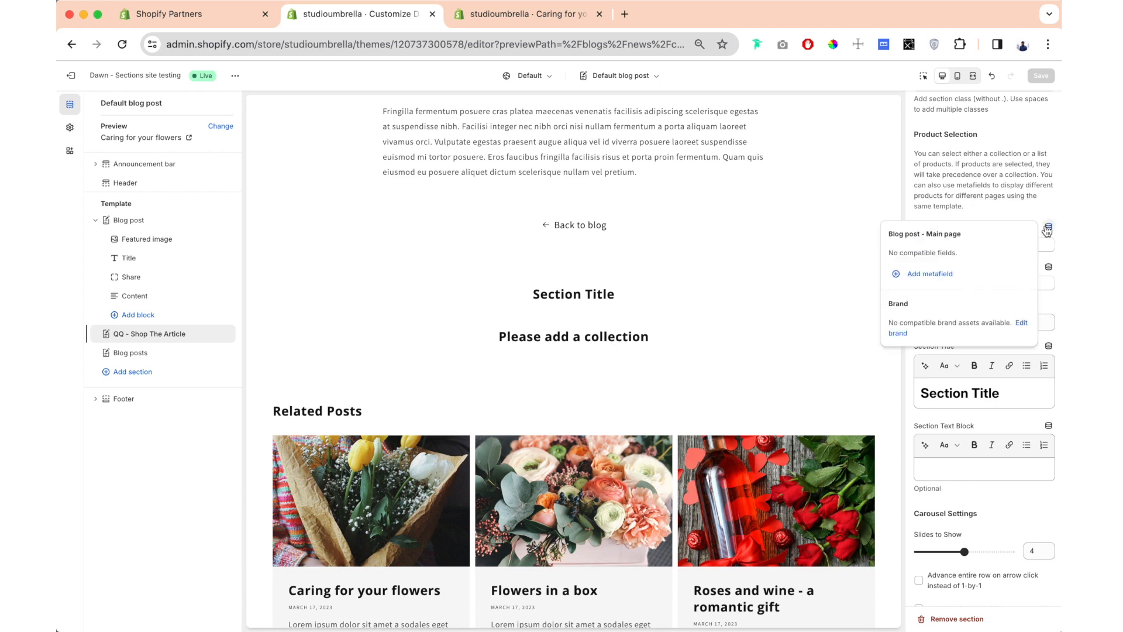
{"action": "left_click", "coordinate": [930, 274]}
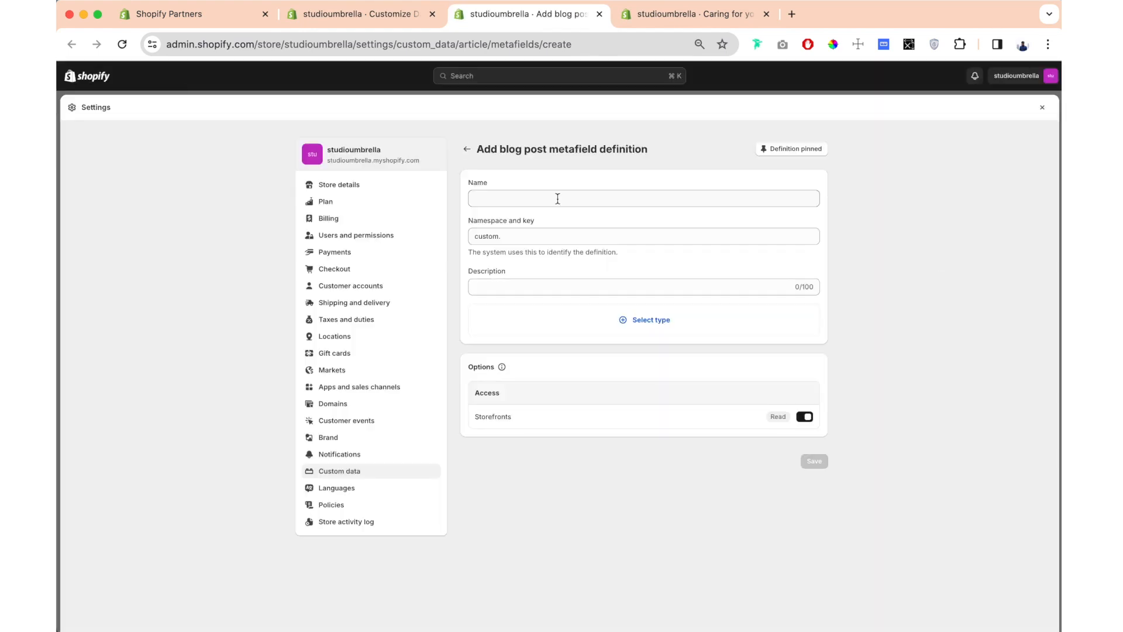
{"action": "left_click", "coordinate": [557, 199]}
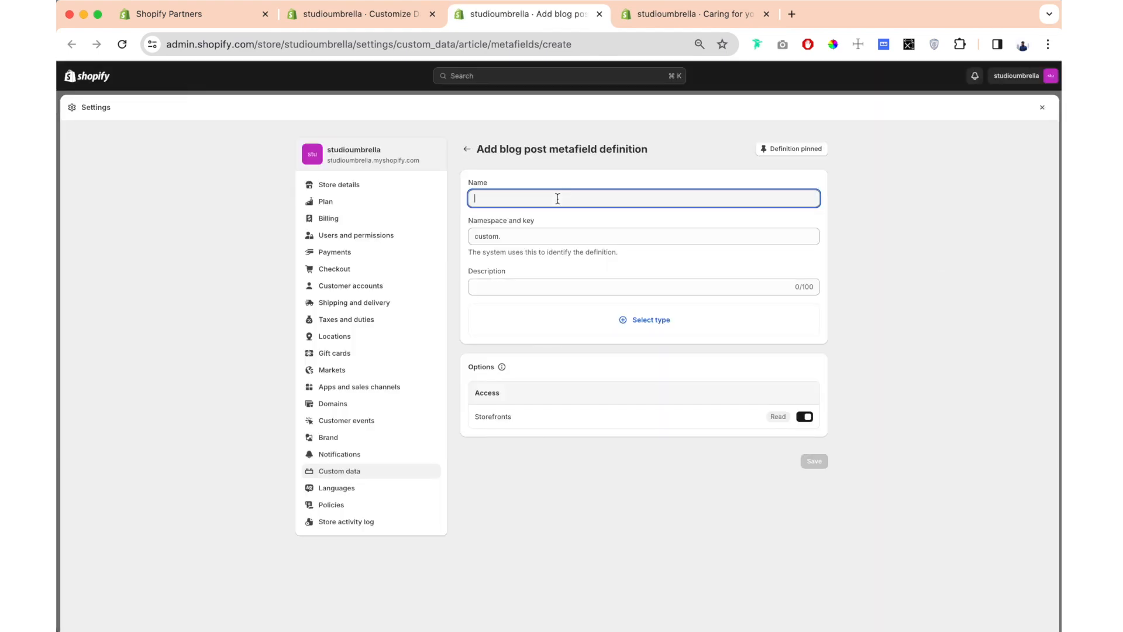
{"action": "type", "text": "Single Articl"}
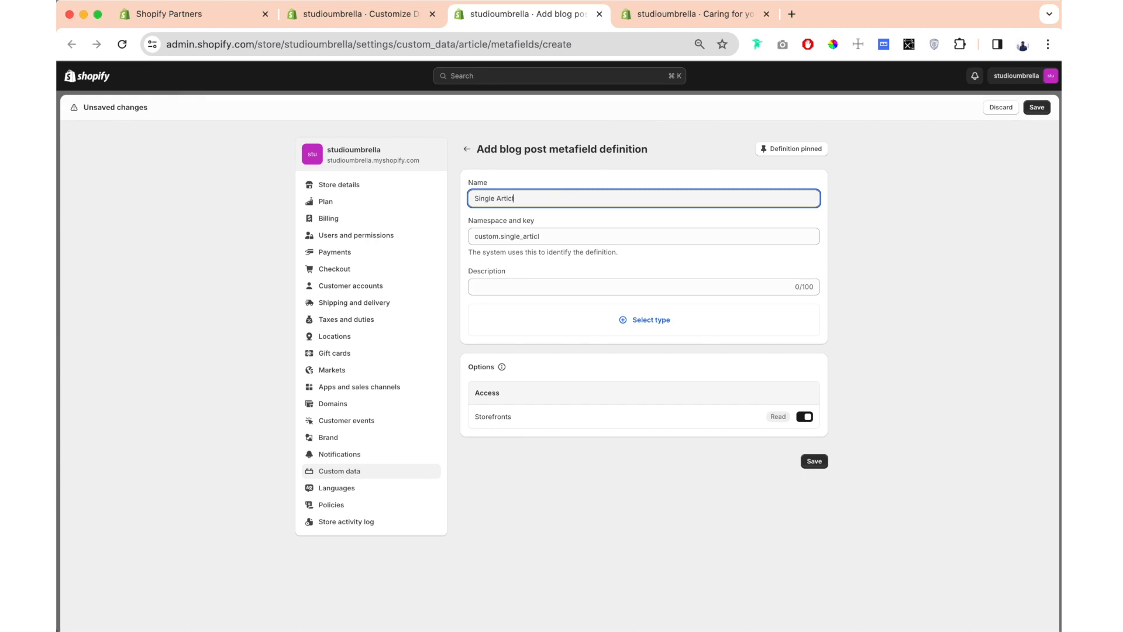
{"action": "key", "text": "Tab"}
{"action": "key", "text": "Tab"}
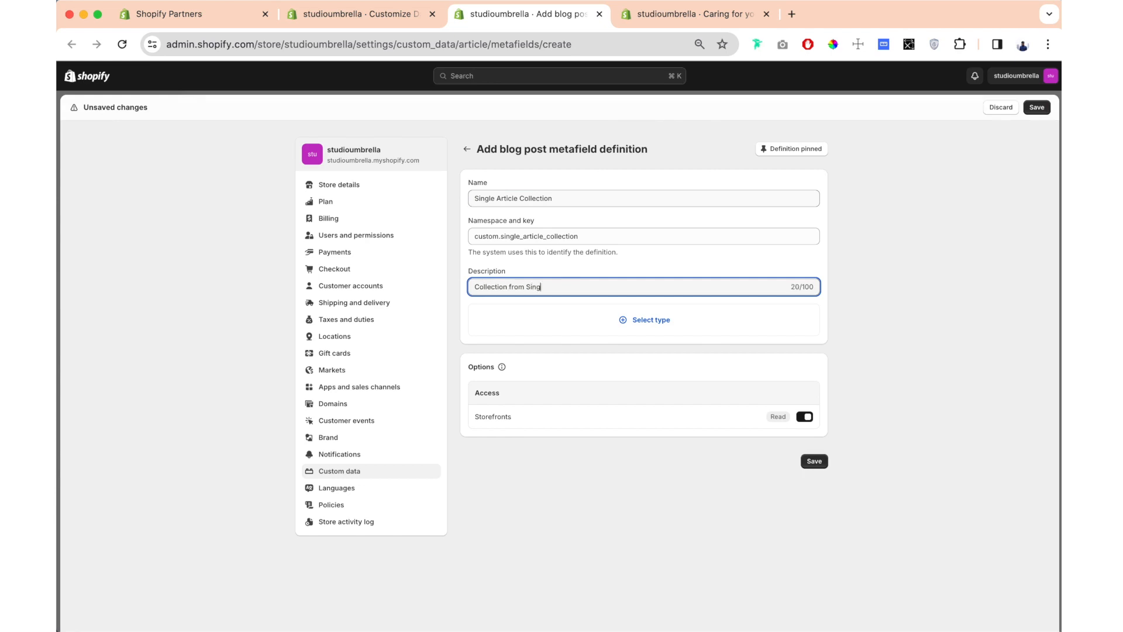
- Set the metafield's type to Collection with a single collection and save the definition
{"action": "left_click", "coordinate": [658, 327]}
{"action": "scroll", "coordinate": [538, 422], "scroll_direction": "down", "scroll_amount": 2}
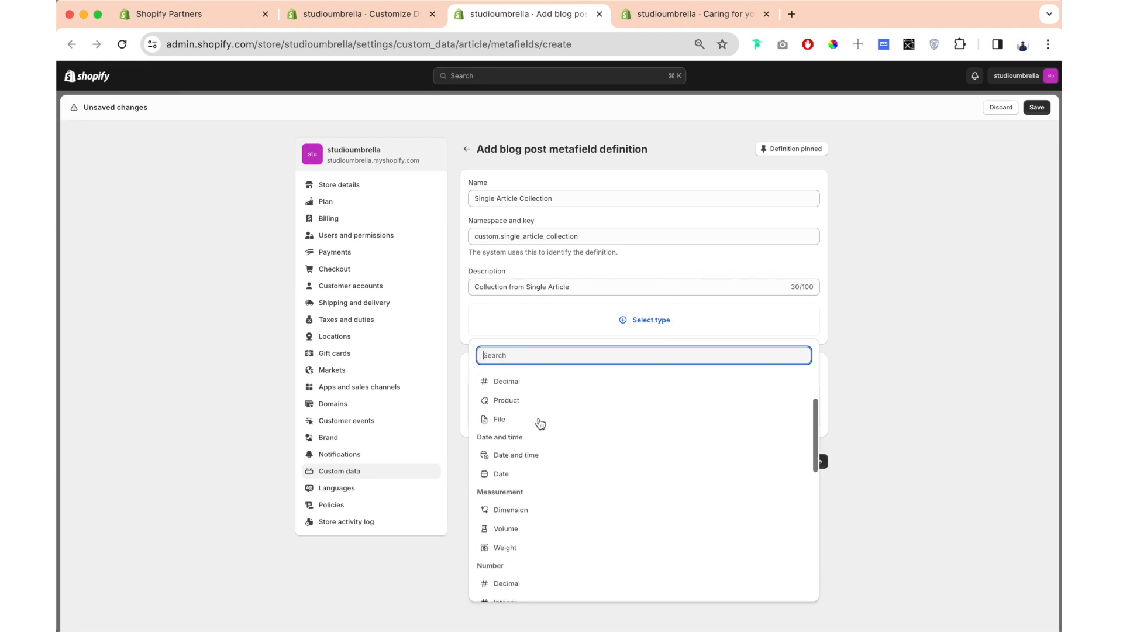
{"action": "scroll", "coordinate": [538, 423], "scroll_direction": "down", "scroll_amount": 3}
{"action": "left_click", "coordinate": [527, 513]}
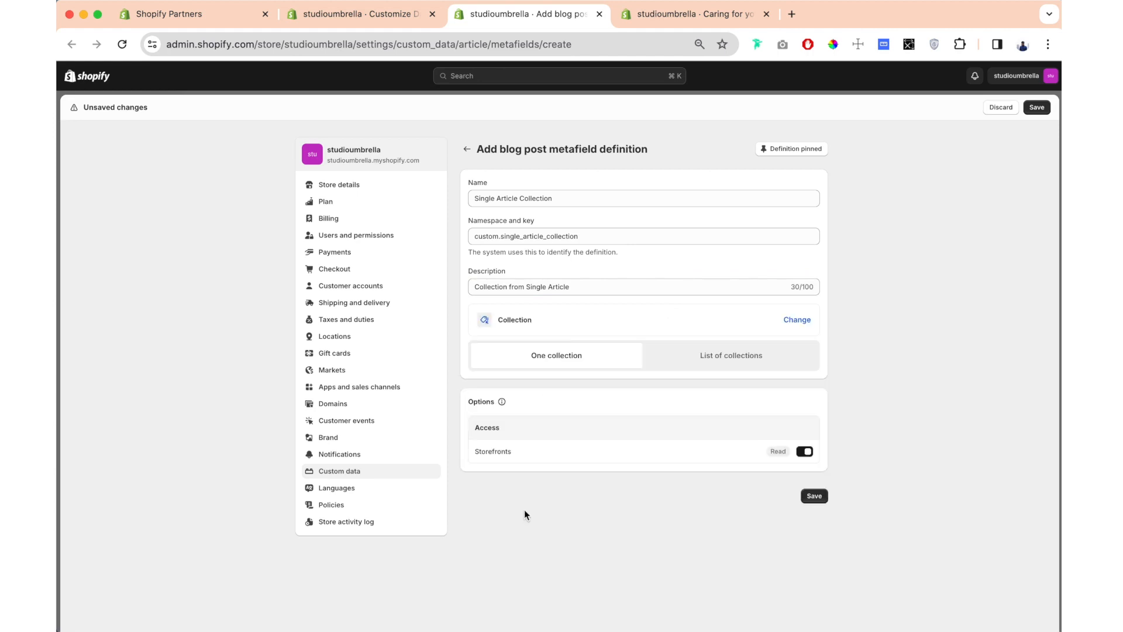
{"action": "left_click", "coordinate": [1037, 108]}
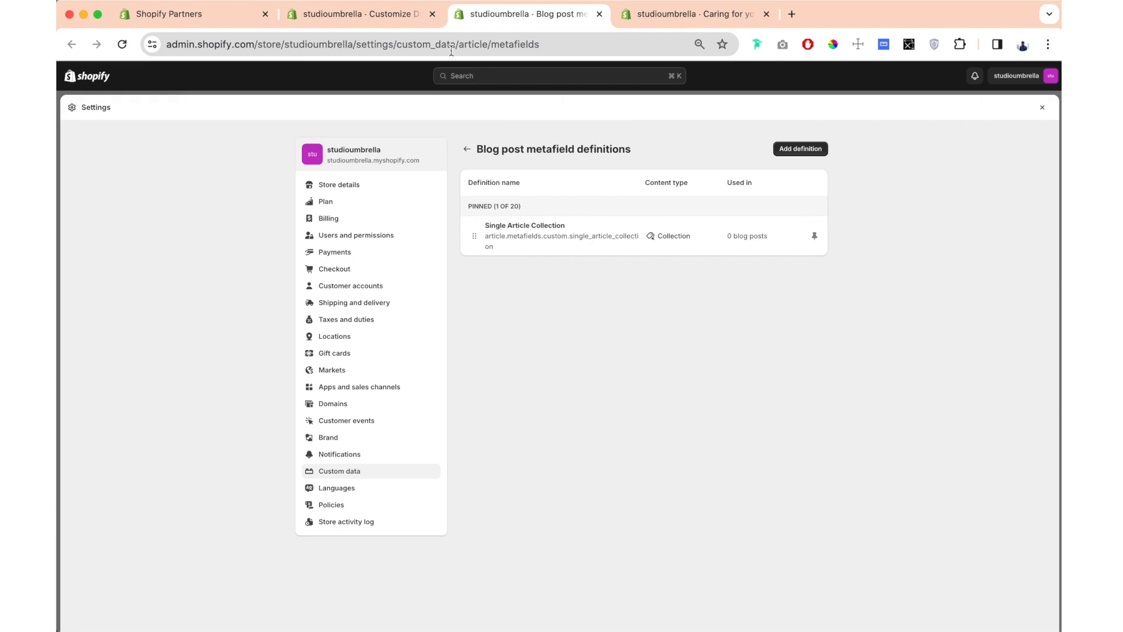
- Open the full metafields list of the "Caring for your flowers" blog post
{"action": "left_click", "coordinate": [678, 17]}
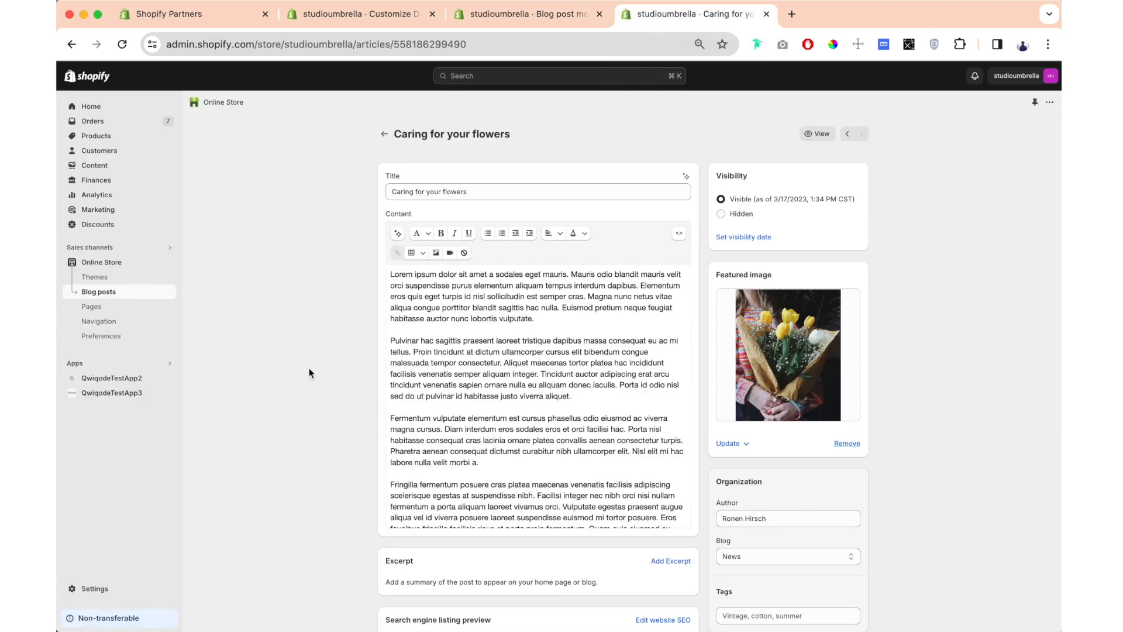
{"action": "scroll", "coordinate": [309, 371], "scroll_direction": "down", "scroll_amount": 3}
{"action": "scroll", "coordinate": [309, 372], "scroll_direction": "up", "scroll_amount": 2}
{"action": "scroll", "coordinate": [309, 372], "scroll_direction": "down", "scroll_amount": 3}
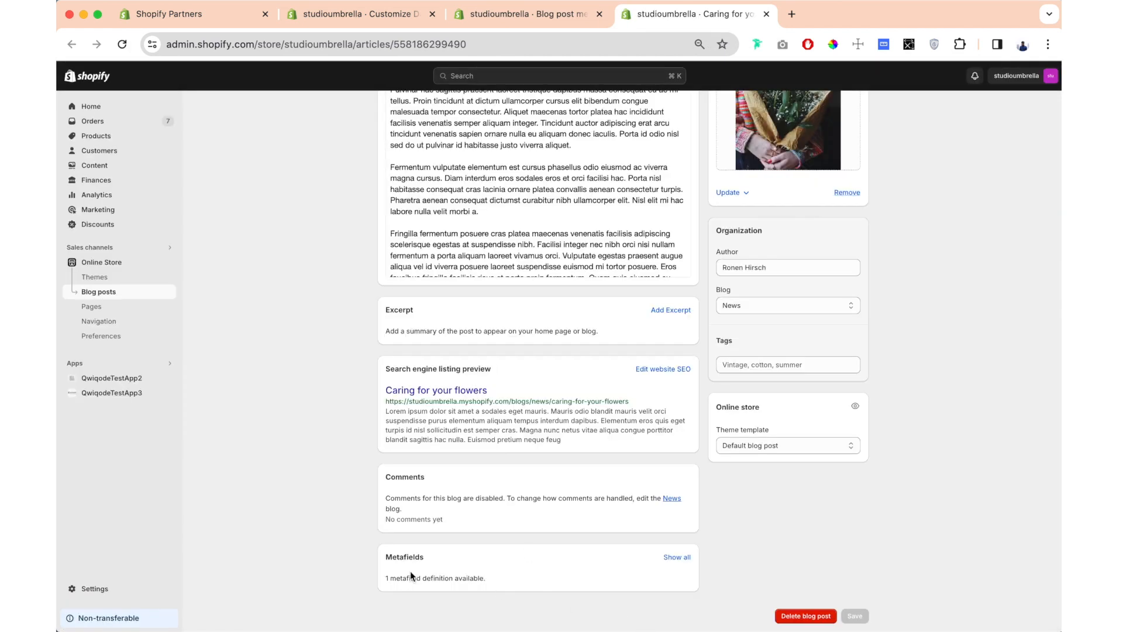
{"action": "left_click_drag", "start_coordinate": [387, 578], "coordinate": [493, 581]}
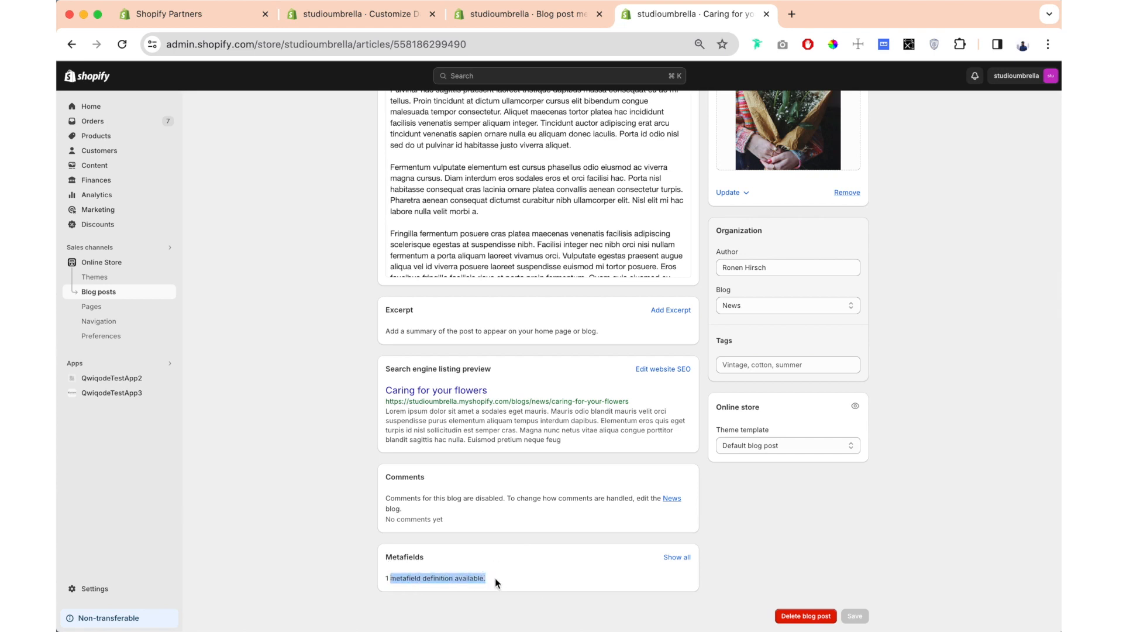
{"action": "left_click", "coordinate": [637, 625]}
{"action": "left_click", "coordinate": [676, 556]}
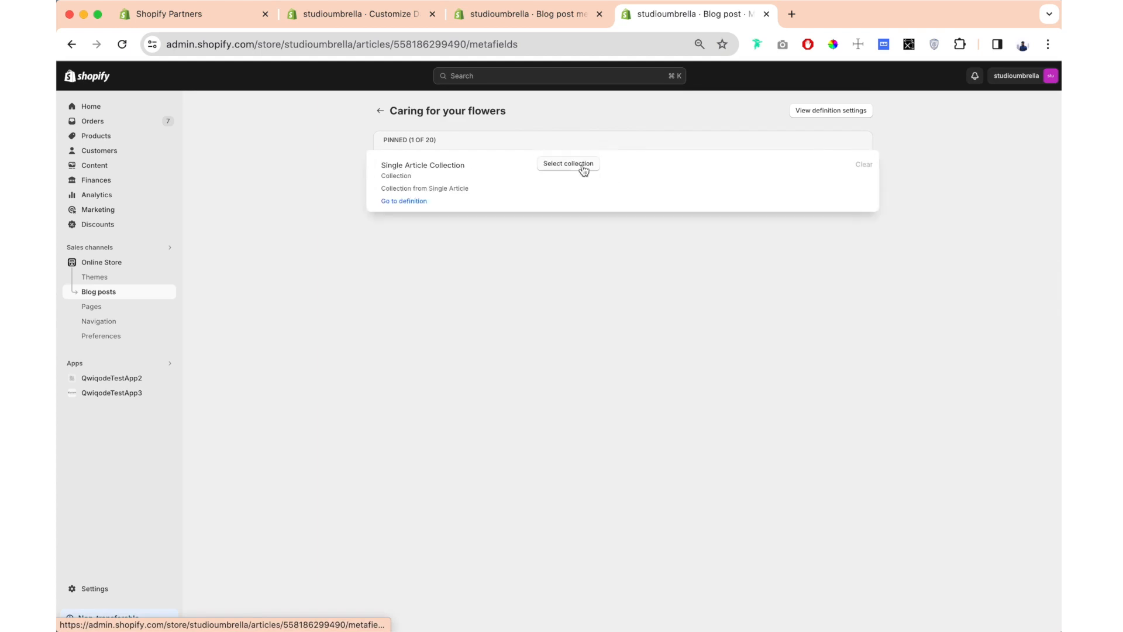
- Assign Custom Collection to the blog post's Single Article Collection metafield and save the change
{"action": "left_click", "coordinate": [571, 171]}
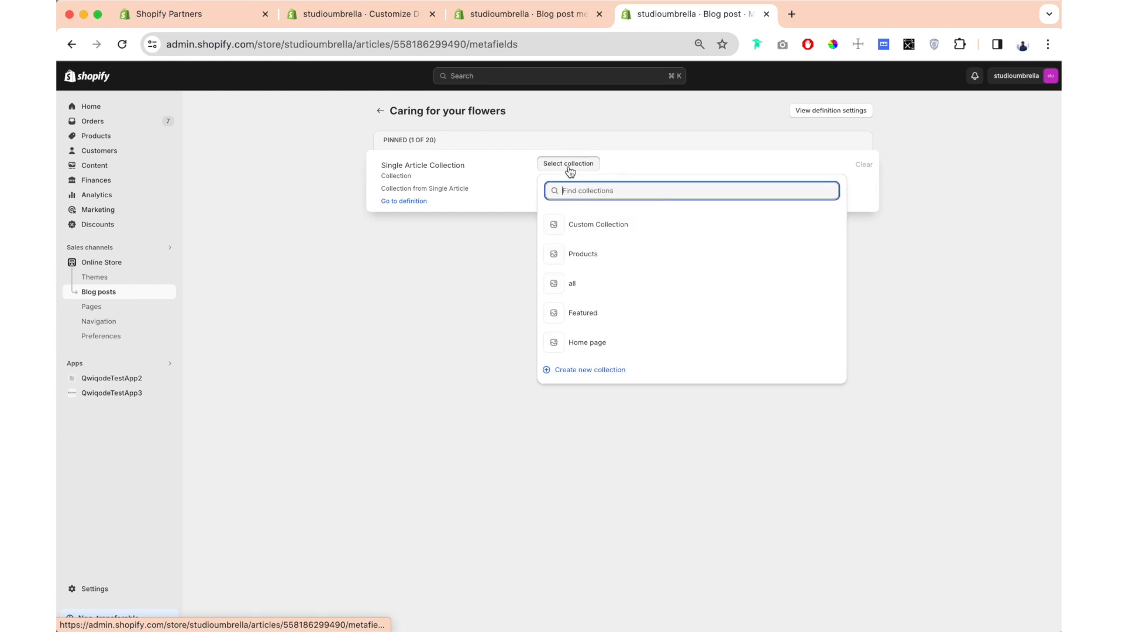
{"action": "left_click", "coordinate": [586, 229]}
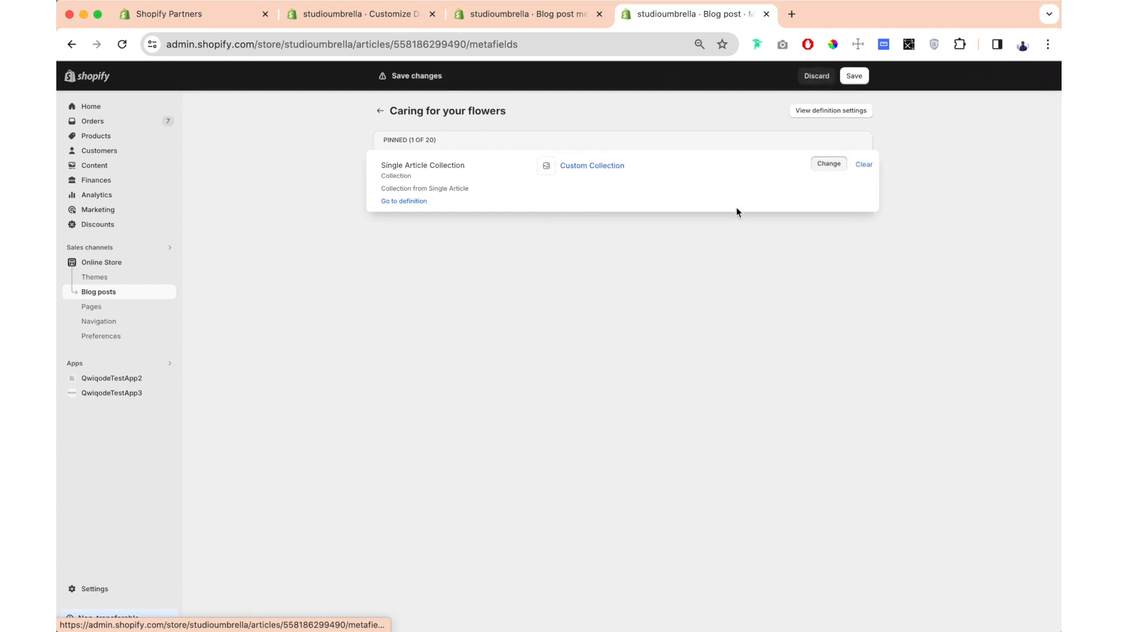
{"action": "left_click", "coordinate": [854, 77]}
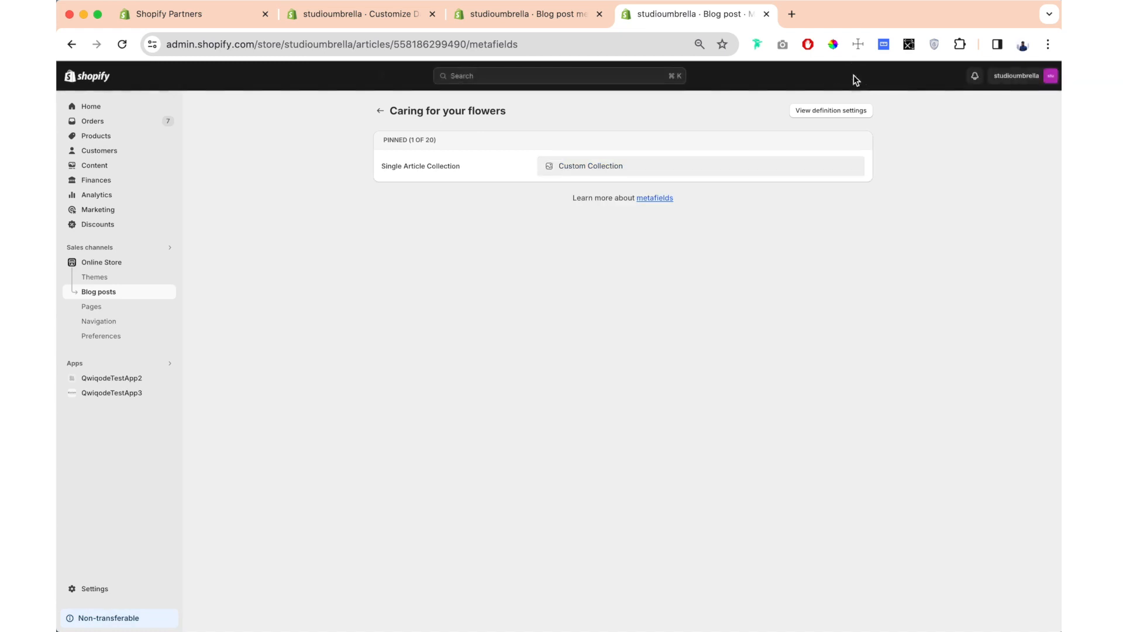
- In the theme editor, connect the section's collection setting to the Single Article Collection metafield and page through the product carousel
{"action": "left_click", "coordinate": [346, 15]}
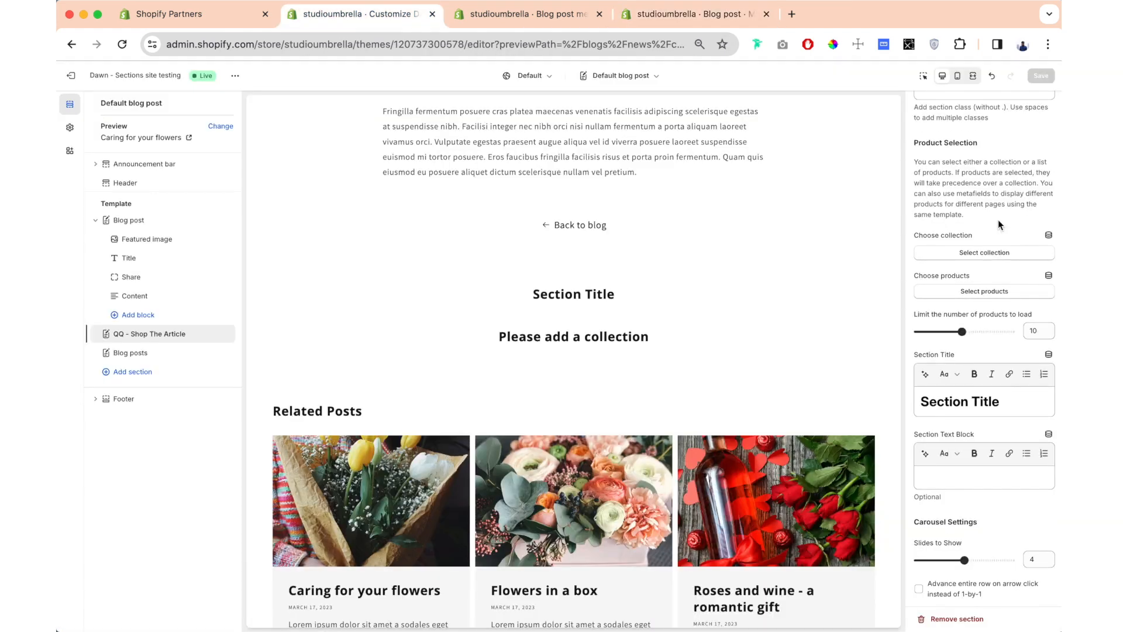
{"action": "left_click", "coordinate": [1048, 237]}
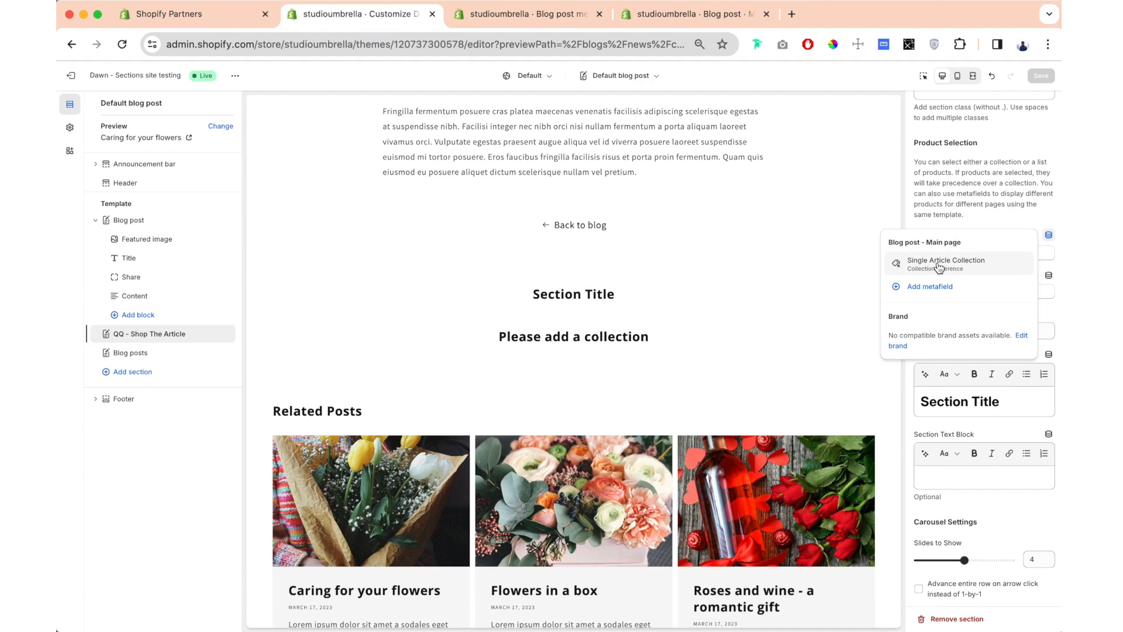
{"action": "left_click", "coordinate": [938, 266]}
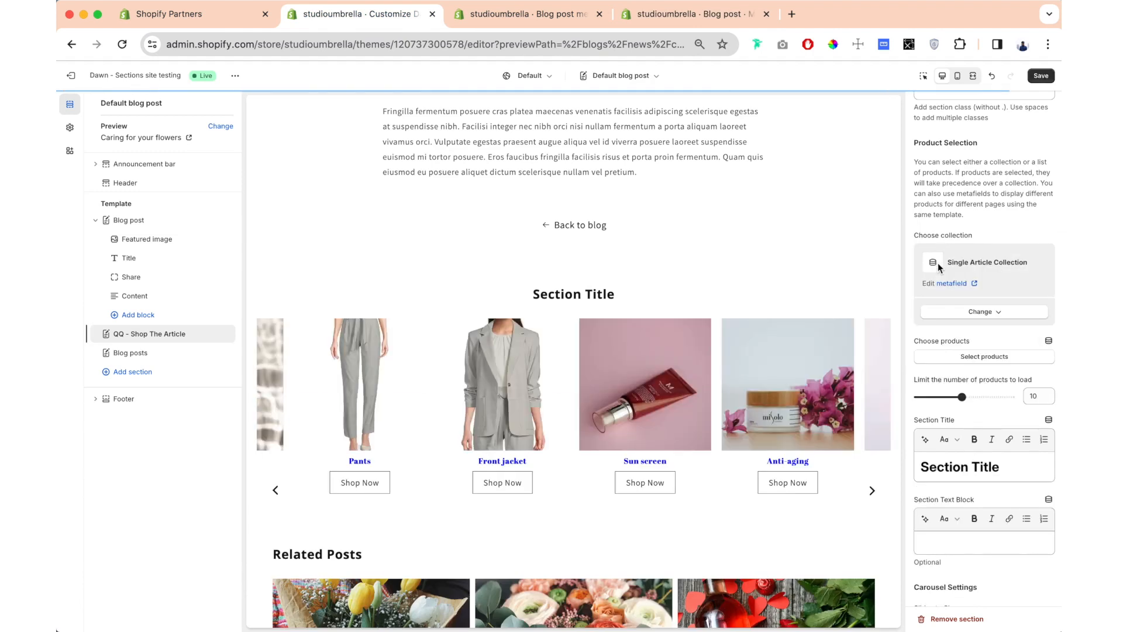
{"action": "left_click", "coordinate": [872, 385]}
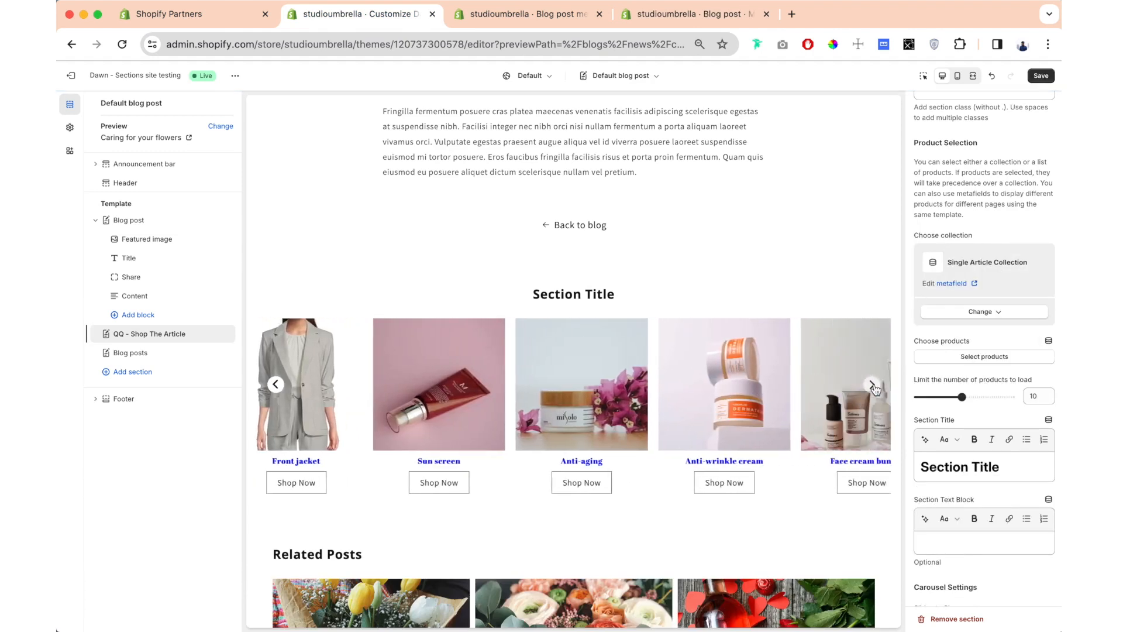
{"action": "left_click", "coordinate": [873, 386]}
{"action": "left_click", "coordinate": [873, 386]}
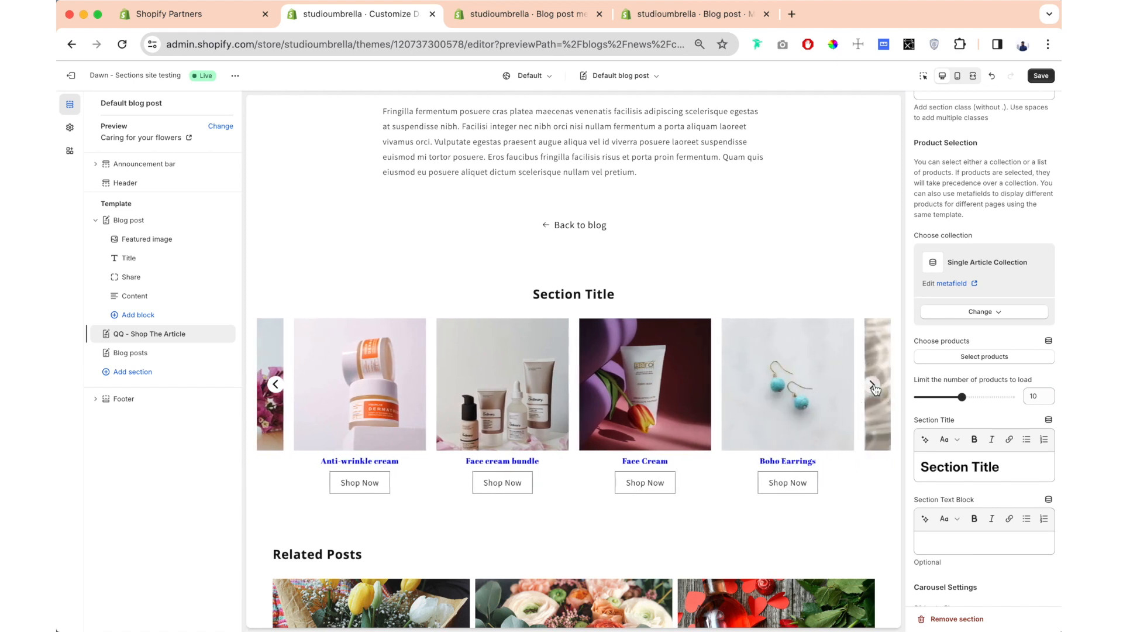
{"action": "left_click", "coordinate": [873, 386]}
{"action": "left_click", "coordinate": [873, 386]}
{"action": "left_click", "coordinate": [873, 386]}
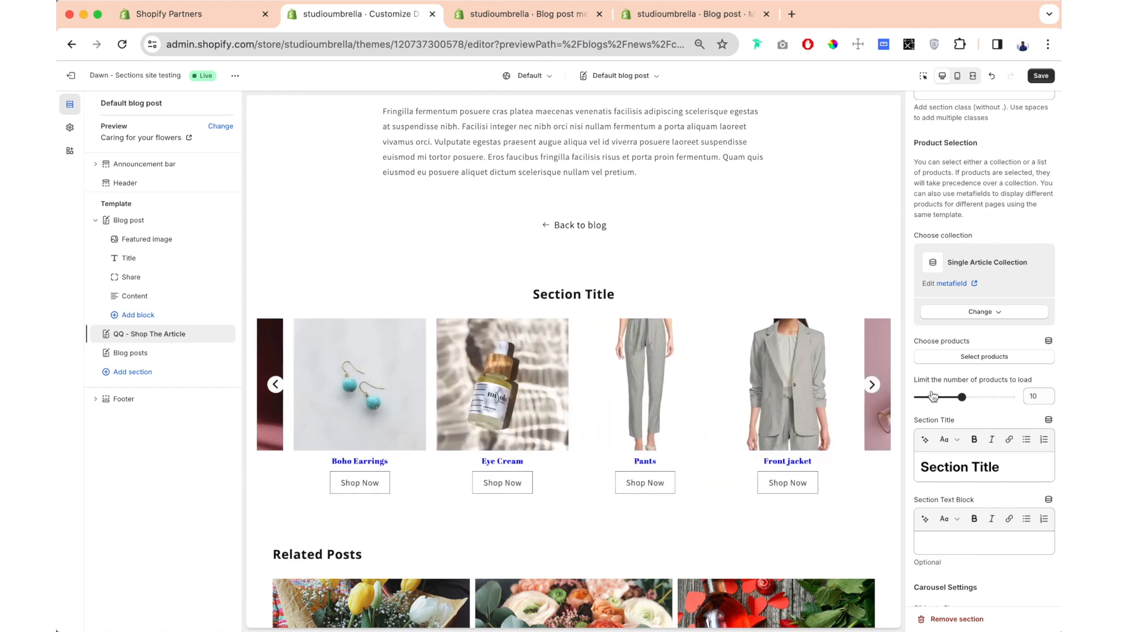
- Disconnect the Single Article Collection metafield from the section's collection setting
{"action": "left_click", "coordinate": [982, 311]}
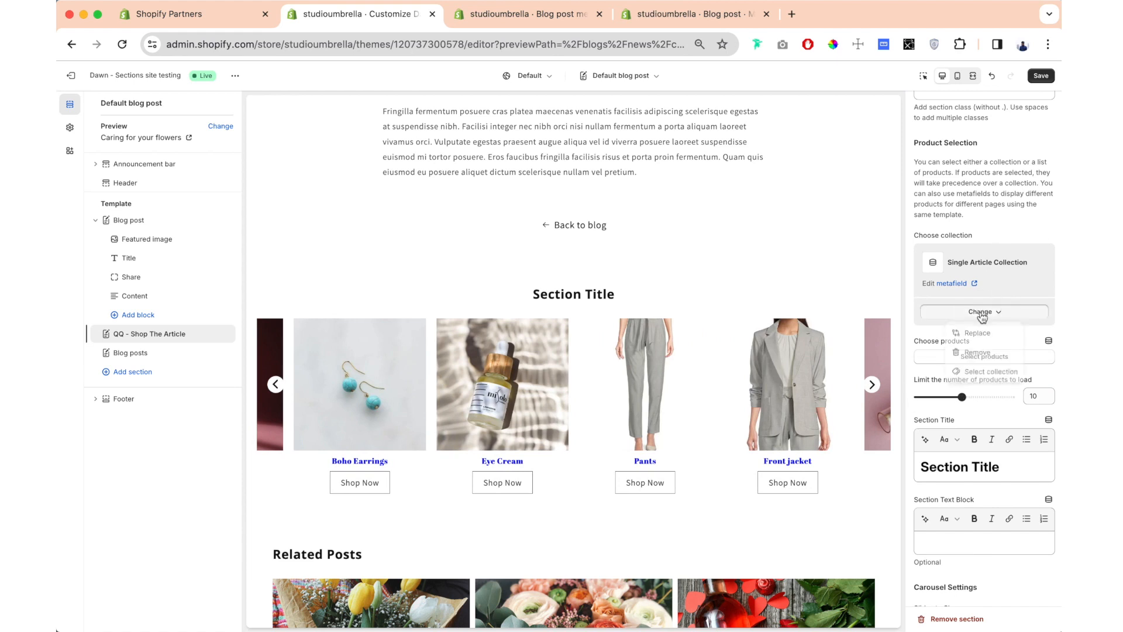
{"action": "left_click", "coordinate": [977, 353]}
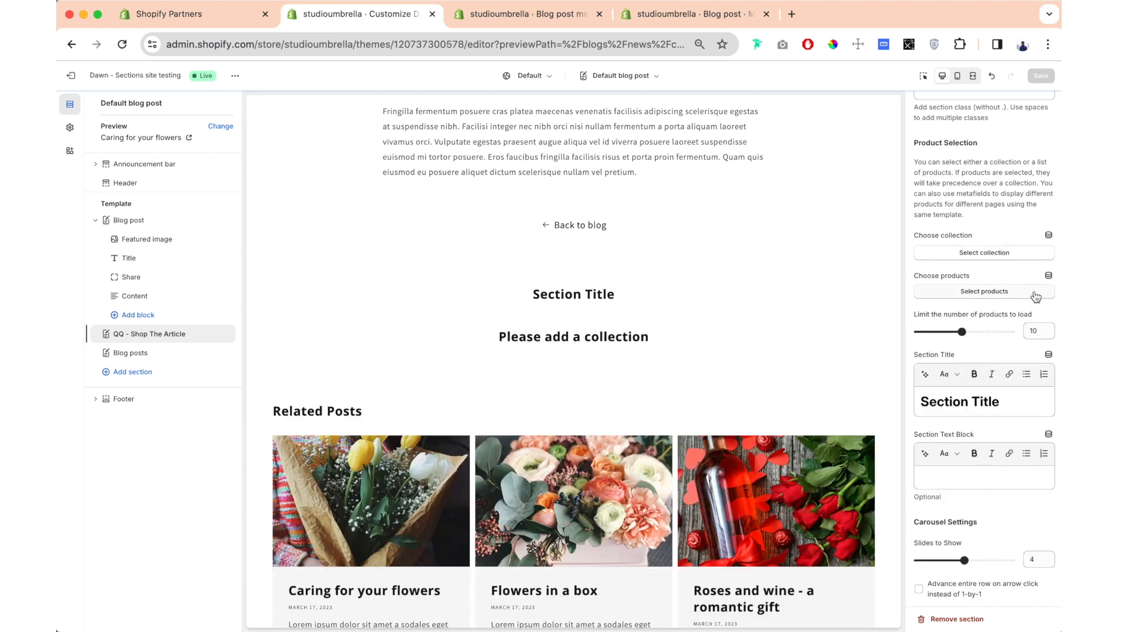
- Start a blog post metafield definition from the product selection setting, named Single Article List of Products and described as List of Product for Single Article
{"action": "left_click", "coordinate": [1048, 275]}
{"action": "mouse_move", "coordinate": [892, 356]}
{"action": "left_mouse_down"}
{"action": "mouse_move", "coordinate": [968, 356]}
{"action": "mouse_move", "coordinate": [957, 355]}
{"action": "left_mouse_up"}
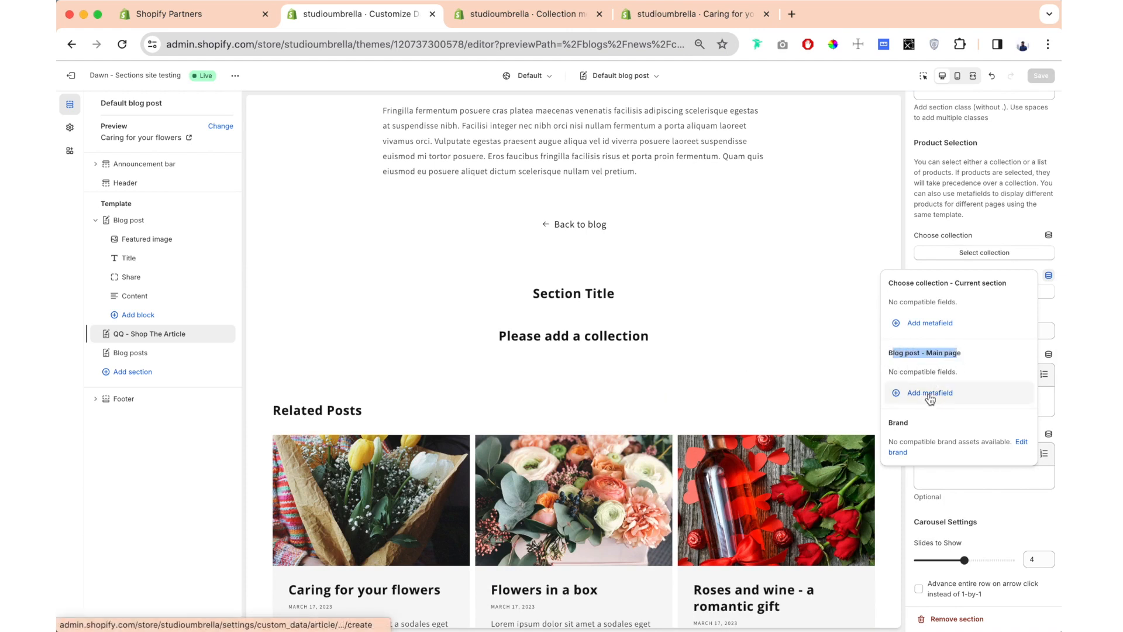
{"action": "left_click", "coordinate": [928, 393]}
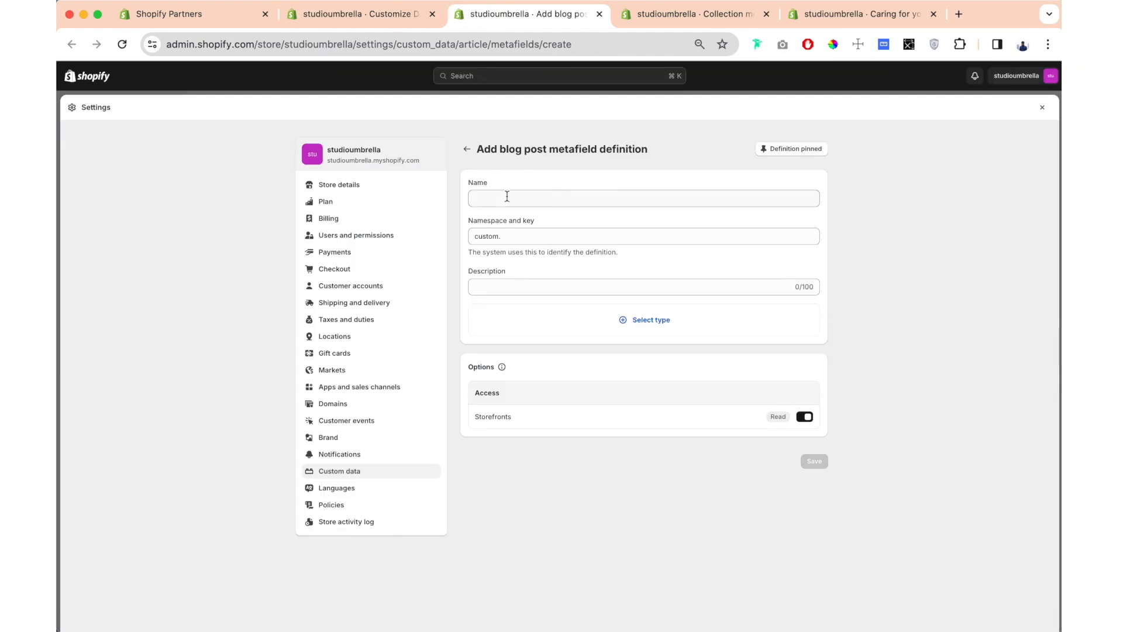
{"action": "left_click", "coordinate": [507, 197]}
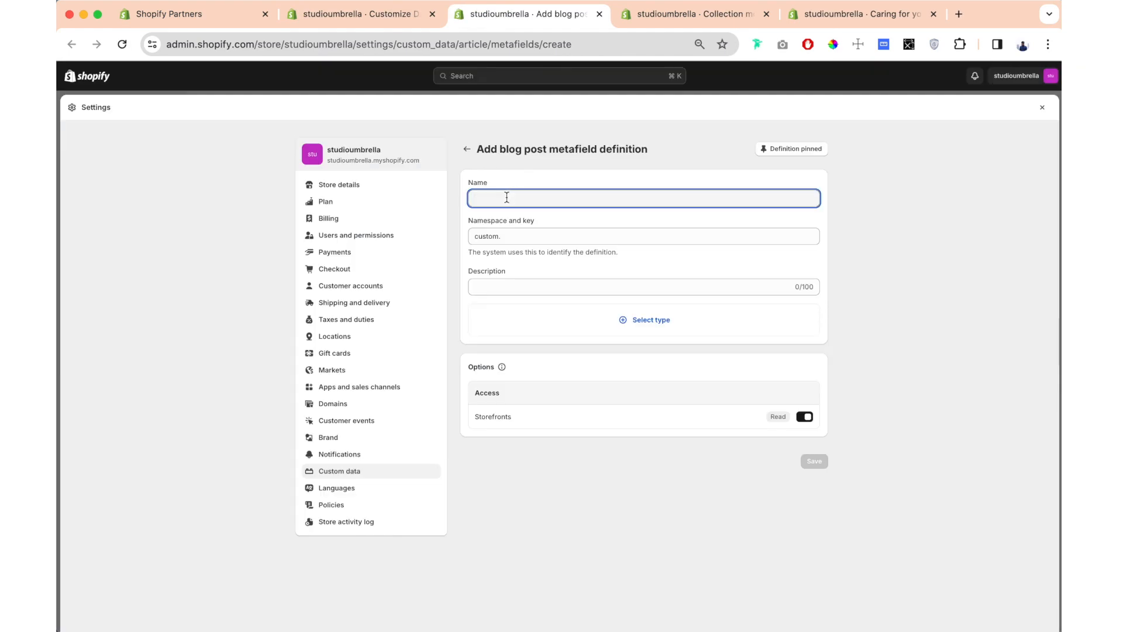
{"action": "type", "text": "Single Arti"}
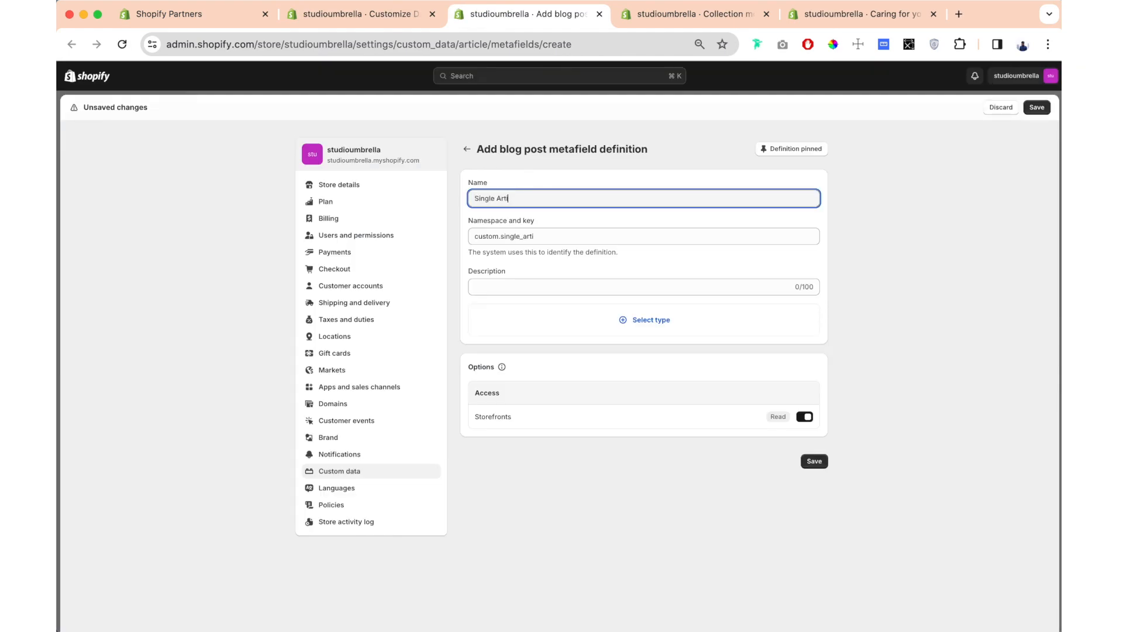
{"action": "type", "text": "cle List of Products"}
{"action": "left_click", "coordinate": [501, 283]}
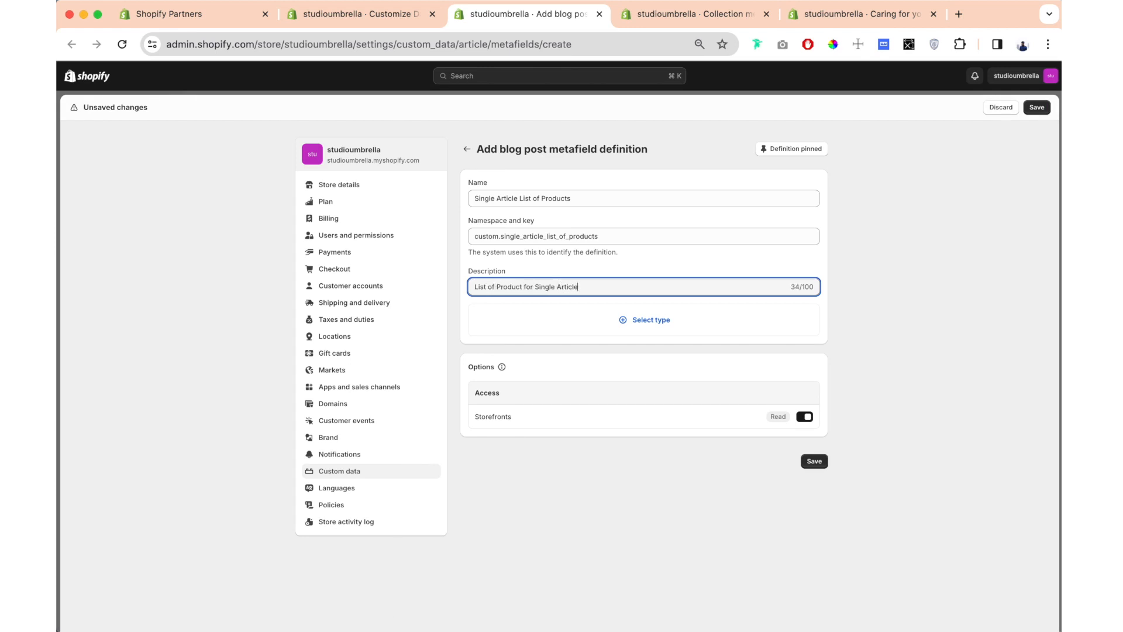
- Set the metafield definition's type to Product, accepting a list of products, and save the definition
{"action": "left_click", "coordinate": [611, 328]}
{"action": "scroll", "coordinate": [594, 423], "scroll_direction": "down", "scroll_amount": 5}
{"action": "scroll", "coordinate": [526, 534], "scroll_direction": "down", "scroll_amount": 2}
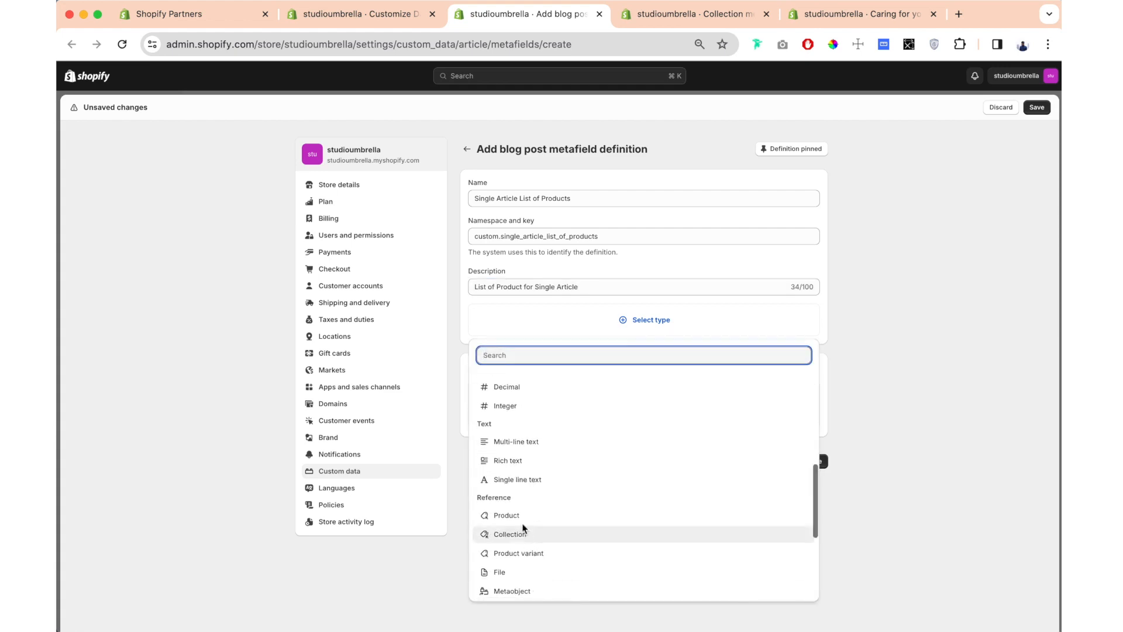
{"action": "left_click", "coordinate": [518, 513]}
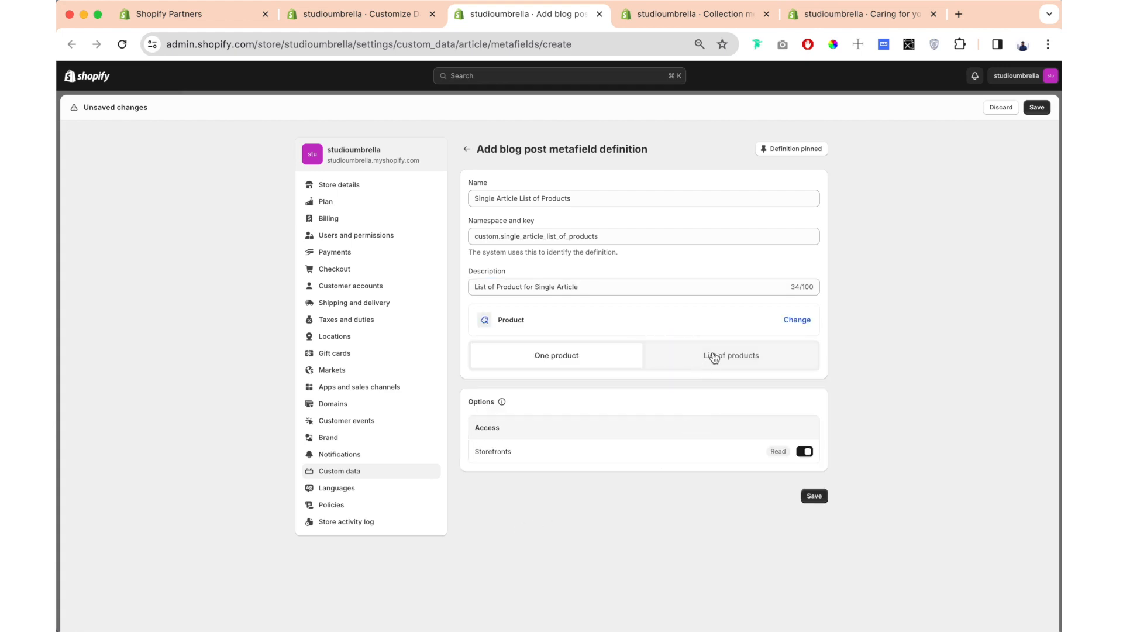
{"action": "left_click", "coordinate": [709, 366]}
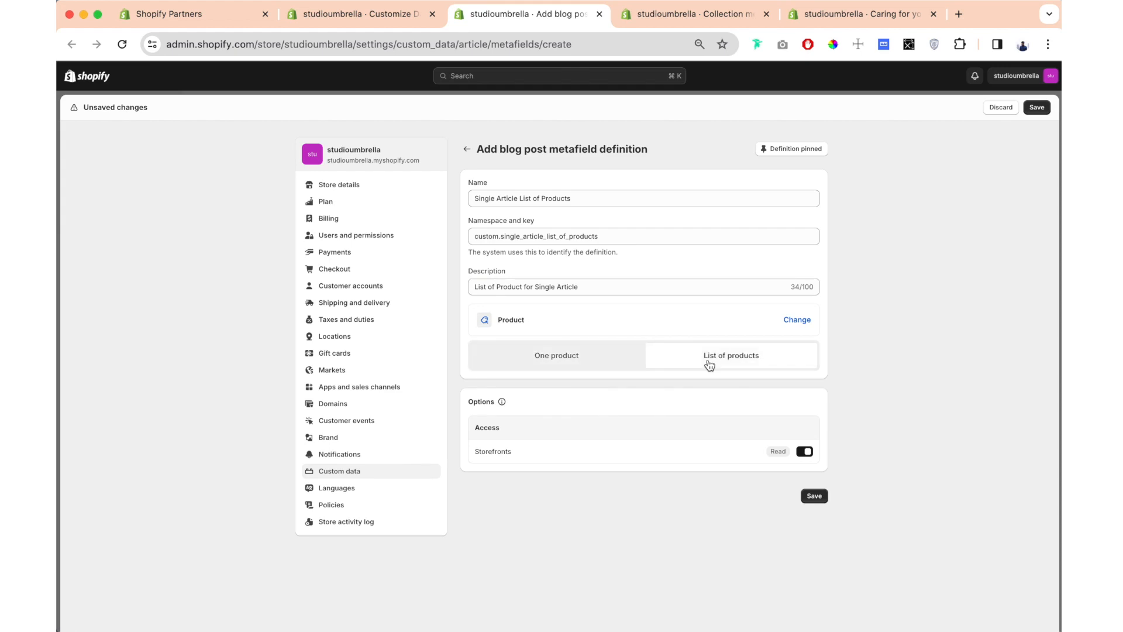
{"action": "left_click", "coordinate": [1039, 108]}
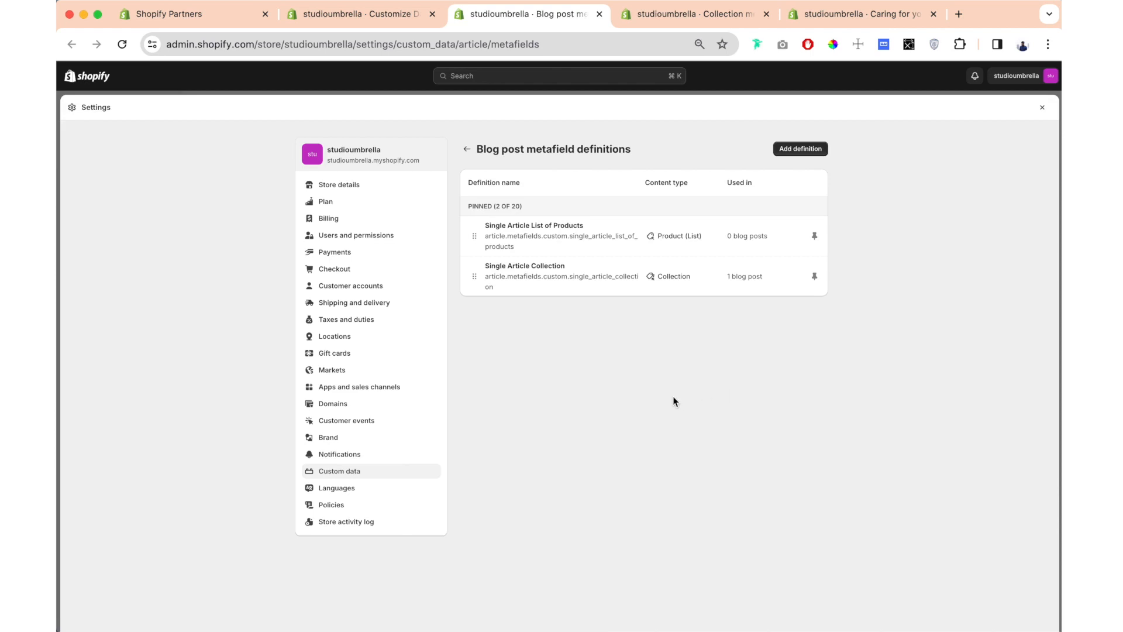
- Return to the "Caring for your flowers" blog post, reload it and open its full metafields list
{"action": "left_click", "coordinate": [861, 13]}
{"action": "scroll", "coordinate": [310, 332], "scroll_direction": "down", "scroll_amount": 5}
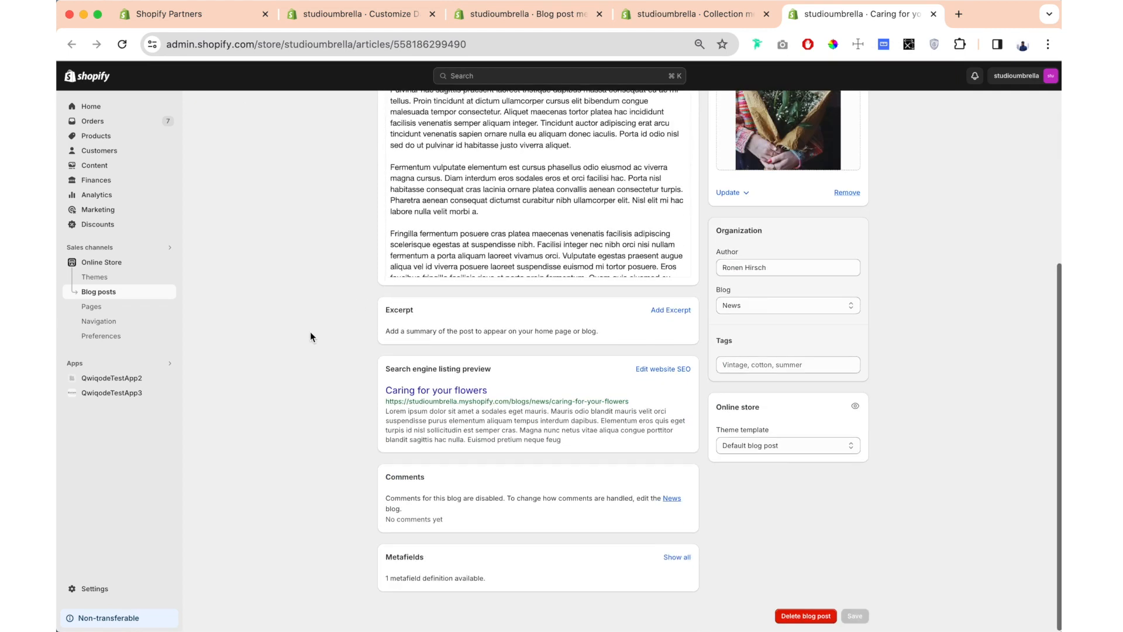
{"action": "scroll", "coordinate": [310, 332], "scroll_direction": "up", "scroll_amount": 10}
{"action": "key", "text": "super+r"}
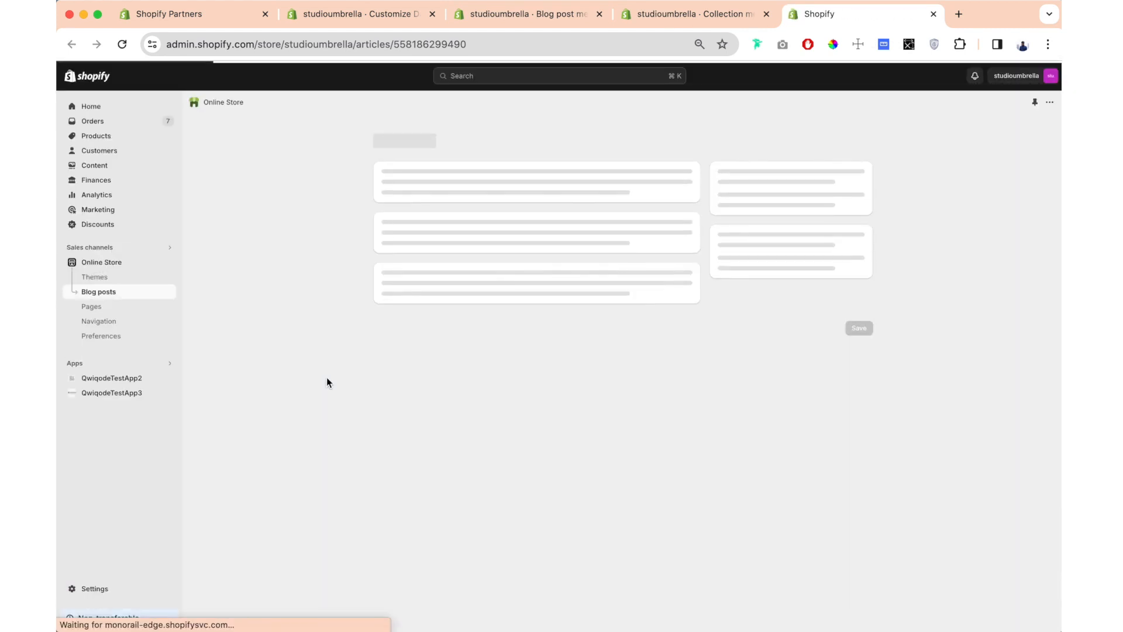
{"action": "scroll", "coordinate": [326, 382], "scroll_direction": "down", "scroll_amount": 3}
{"action": "scroll", "coordinate": [326, 382], "scroll_direction": "down", "scroll_amount": 2}
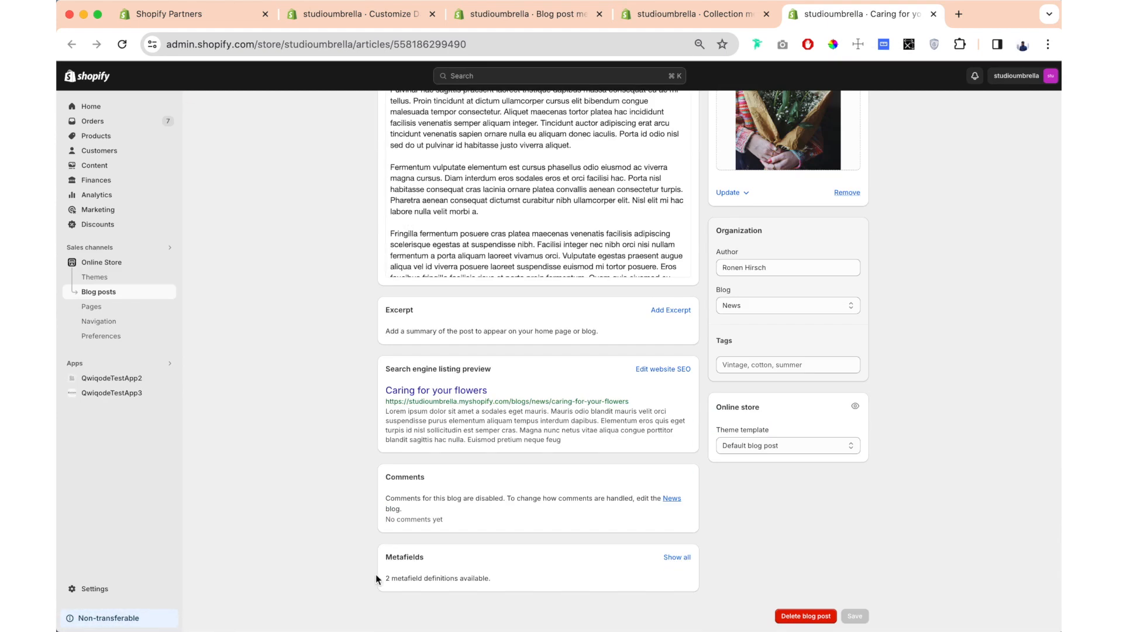
{"action": "left_click", "coordinate": [679, 558]}
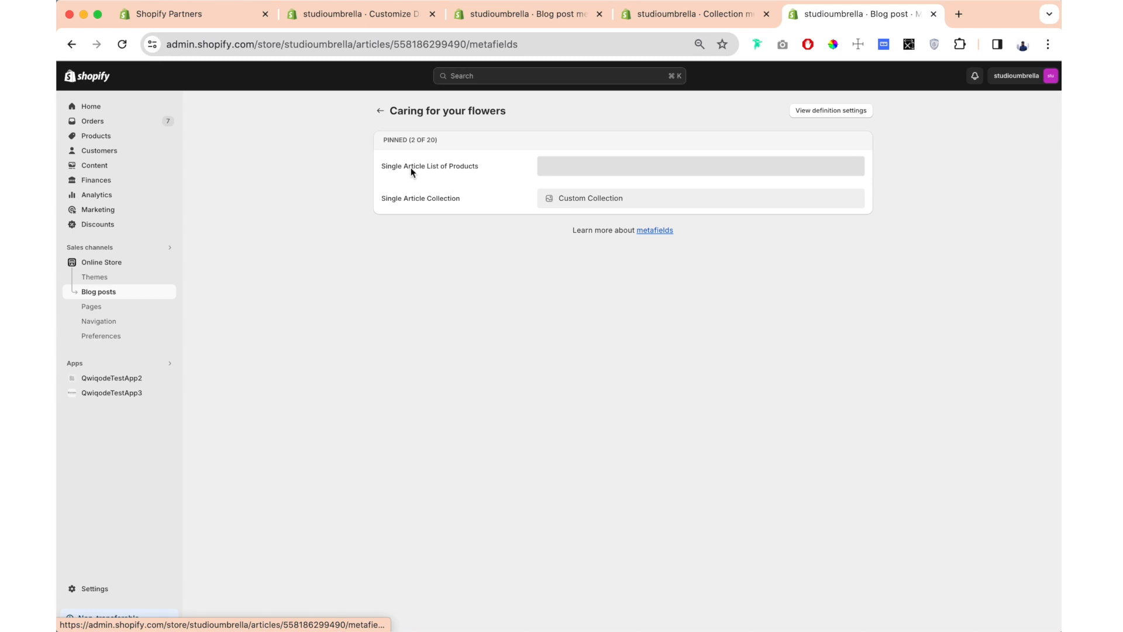
- Add Anti-aging, Anti-wrinkle cream, Boho Earrings, Camisole, Eye Cream, Face Cream, Face cream bundle and Front jacket to the Single Article List of Products metafield and save
{"action": "left_click", "coordinate": [602, 173]}
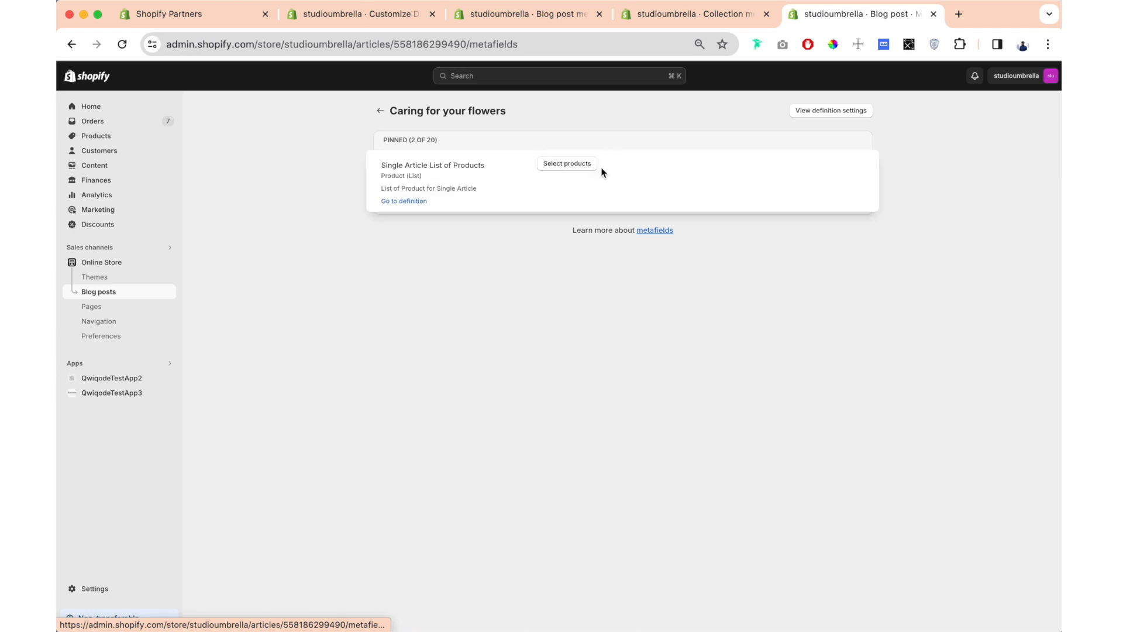
{"action": "left_click", "coordinate": [551, 166]}
{"action": "left_click", "coordinate": [410, 243]}
{"action": "left_click", "coordinate": [413, 273]}
{"action": "left_click", "coordinate": [411, 394]}
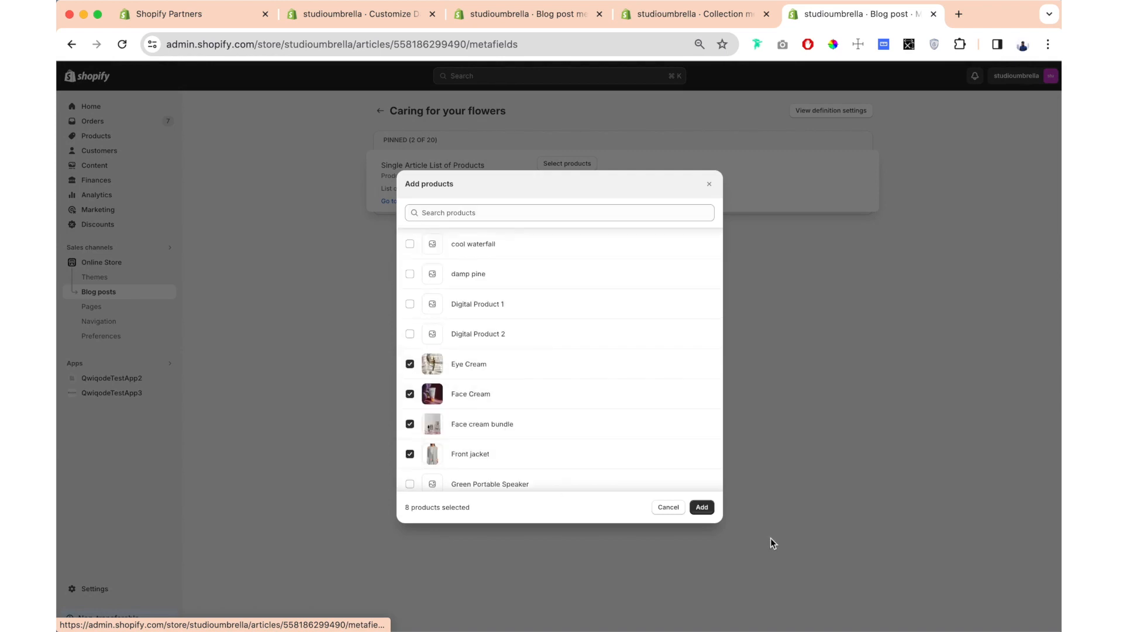
{"action": "left_click", "coordinate": [702, 506]}
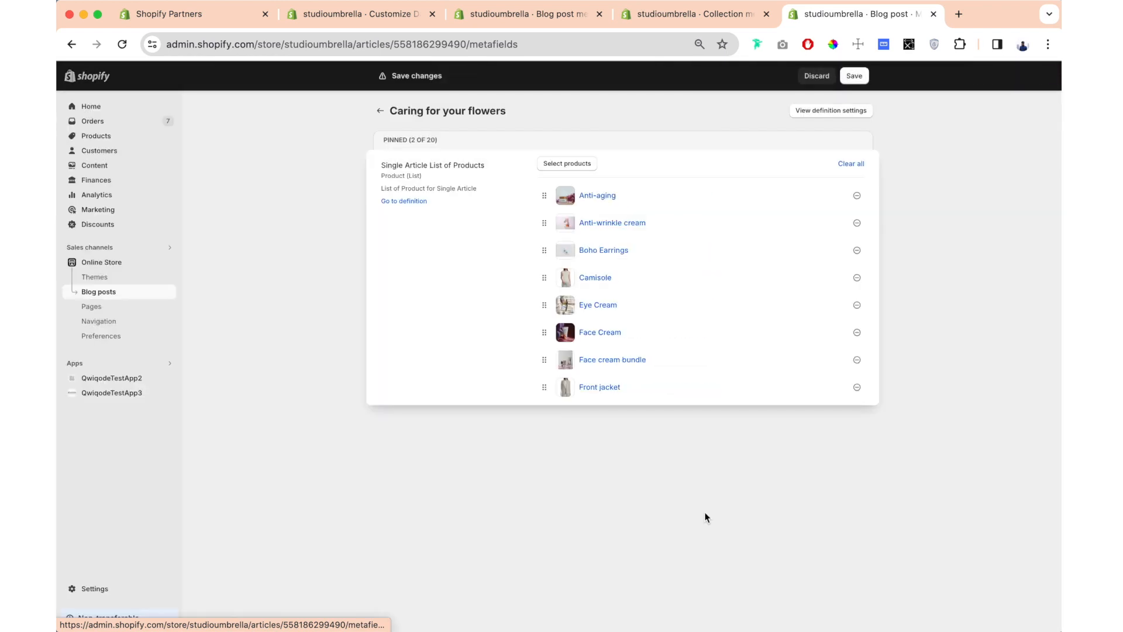
{"action": "left_click", "coordinate": [854, 77]}
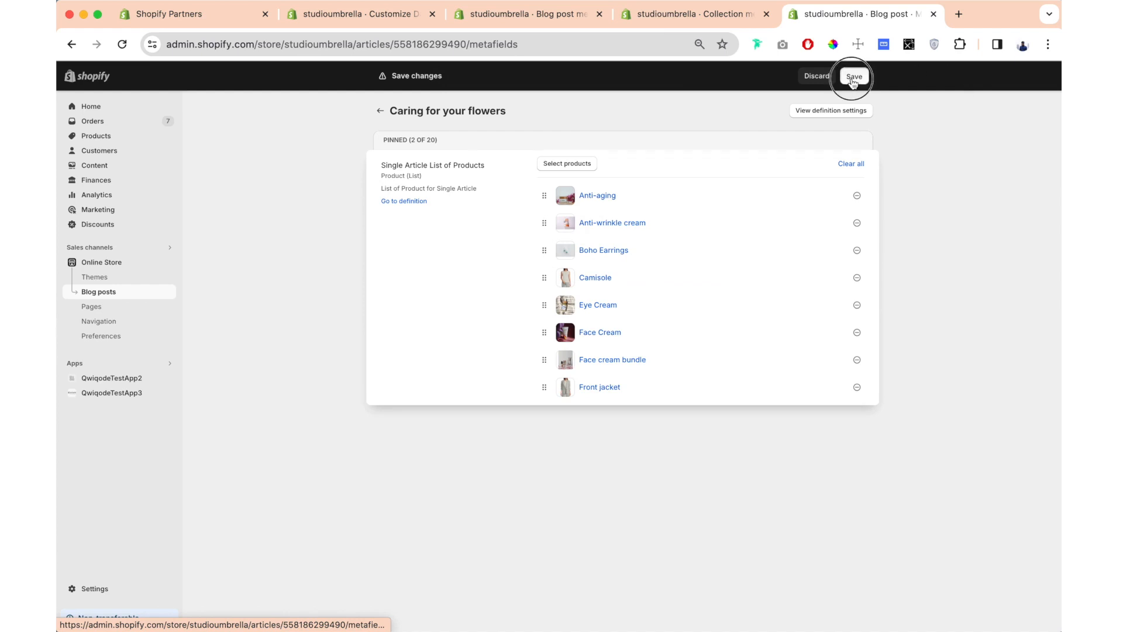
- Go back to the blog post and reopen its metafields list to check the saved product list
{"action": "left_click", "coordinate": [380, 110]}
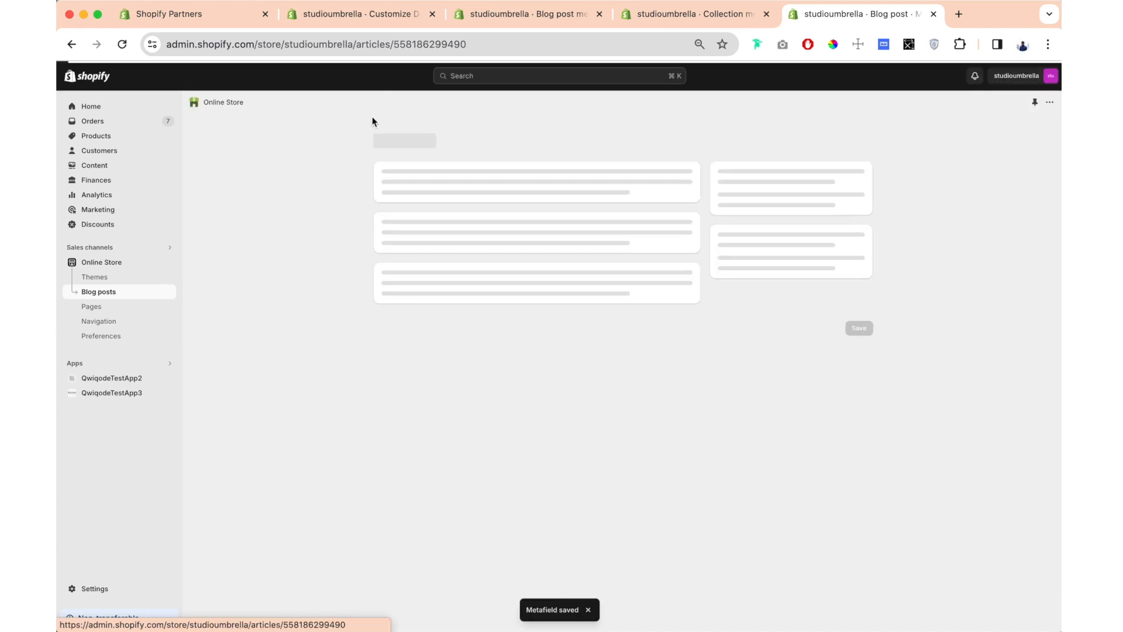
{"action": "left_click_drag", "start_coordinate": [392, 578], "coordinate": [491, 579]}
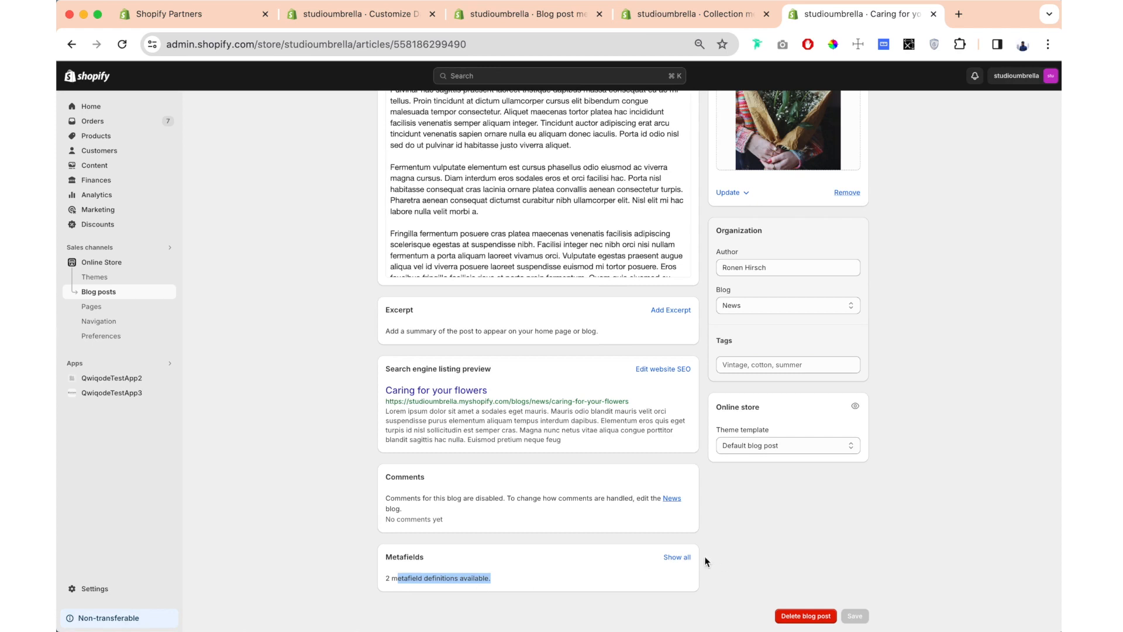
{"action": "left_click", "coordinate": [678, 557]}
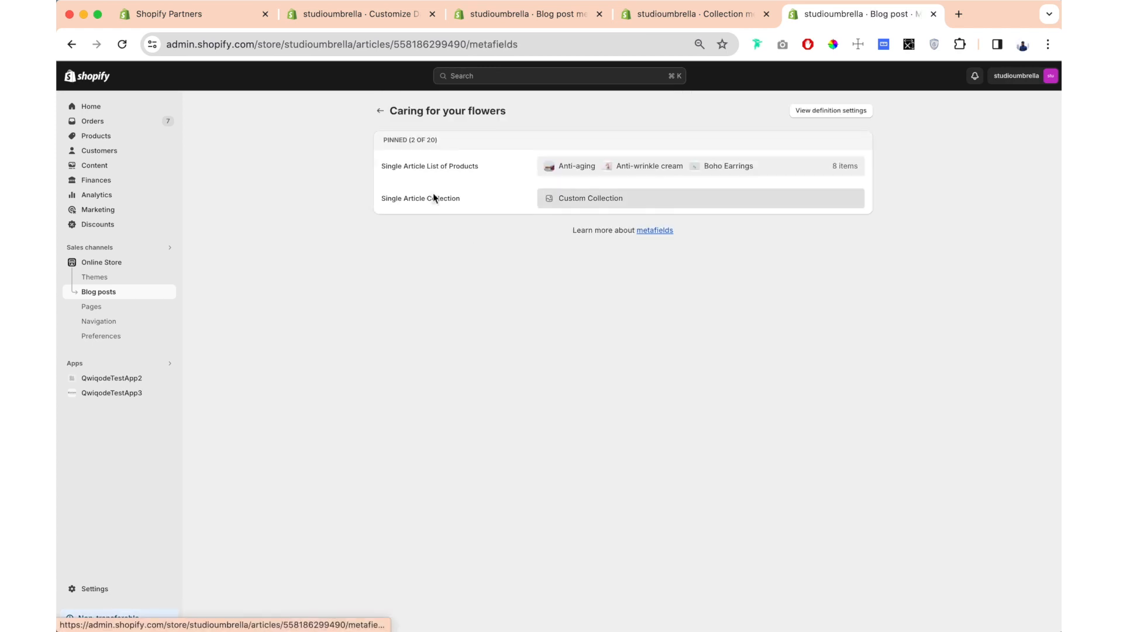
{"action": "left_click", "coordinate": [436, 167]}
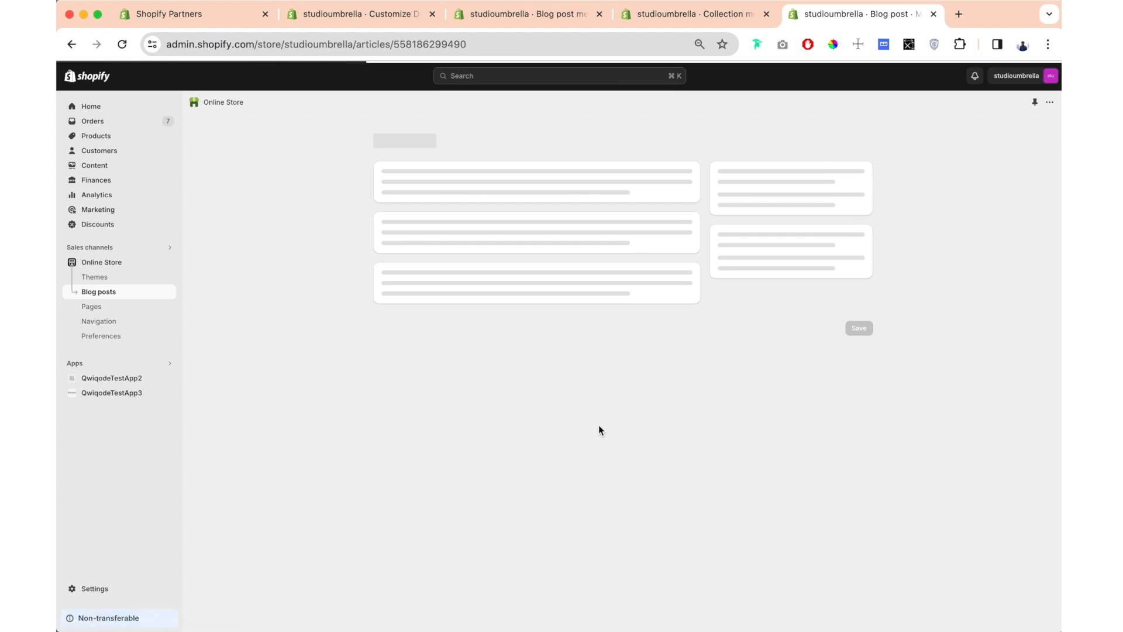
- In the theme editor, connect the section's product selection to the Single Article List of Products metafield and page through the carousel
{"action": "left_click", "coordinate": [400, 16]}
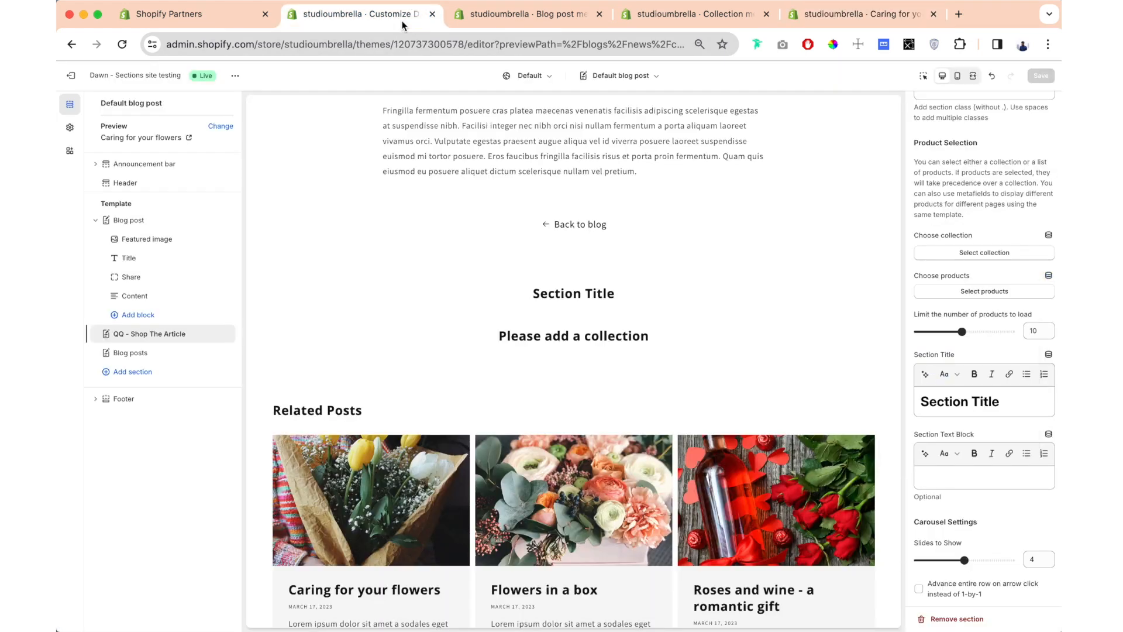
{"action": "left_click", "coordinate": [1049, 277]}
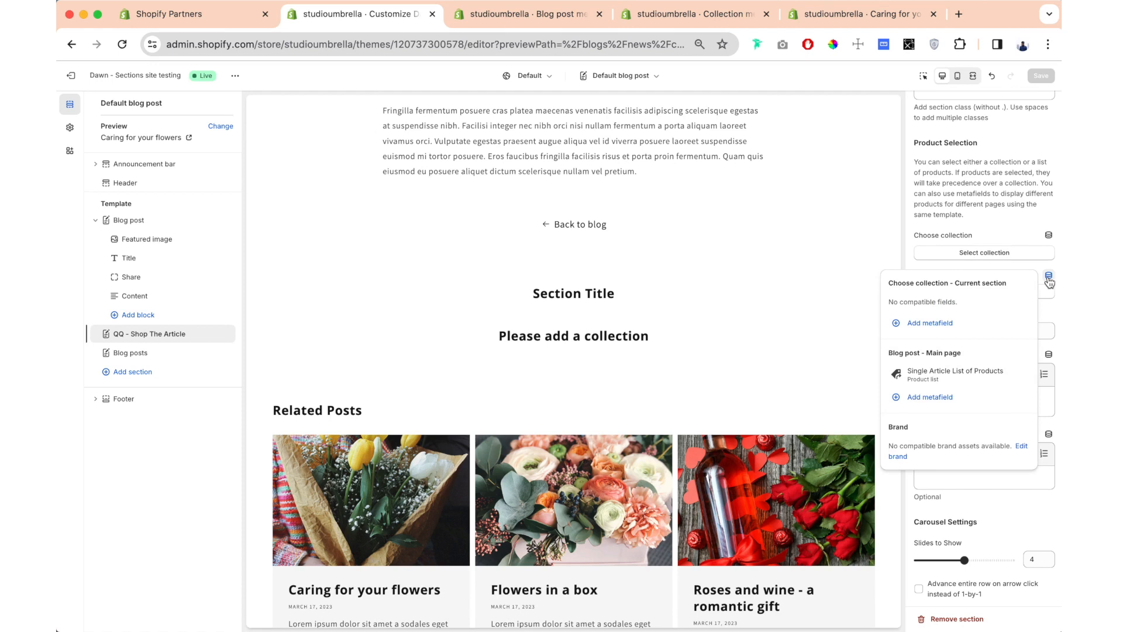
{"action": "left_click", "coordinate": [963, 380]}
{"action": "left_click", "coordinate": [872, 384]}
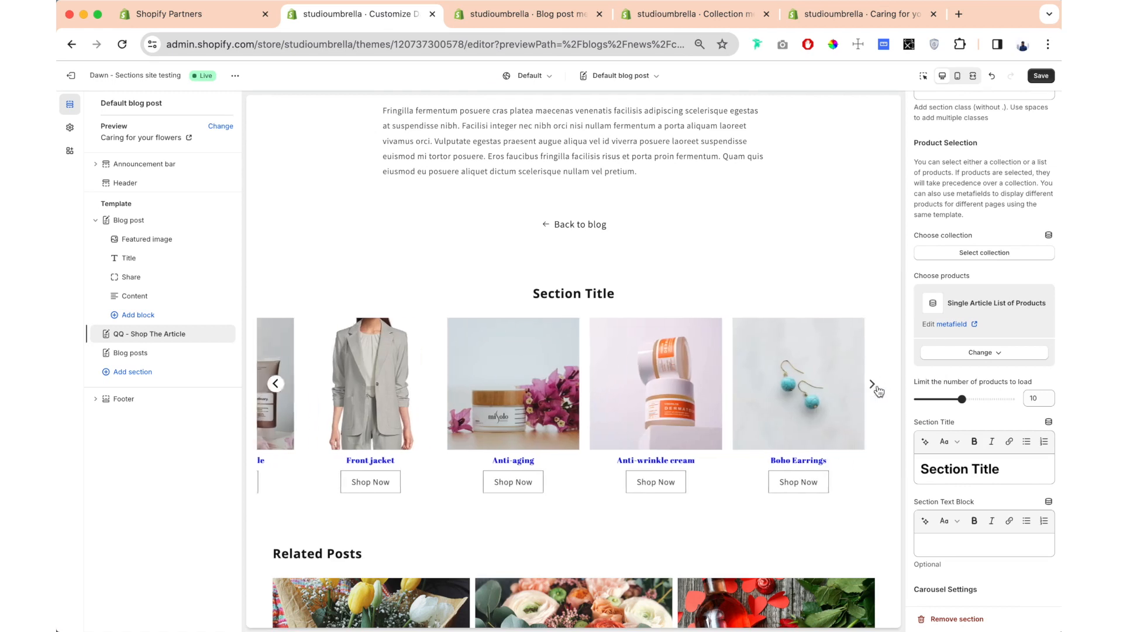
{"action": "left_click", "coordinate": [872, 383]}
{"action": "left_click", "coordinate": [871, 383]}
{"action": "left_click", "coordinate": [873, 384]}
{"action": "left_click", "coordinate": [872, 384]}
{"action": "left_click", "coordinate": [873, 383]}
- Limit the number of products to load to 8 and page through the carousel
{"action": "scroll", "coordinate": [915, 335], "scroll_direction": "down", "scroll_amount": 1}
{"action": "scroll", "coordinate": [916, 334], "scroll_direction": "down", "scroll_amount": 5}
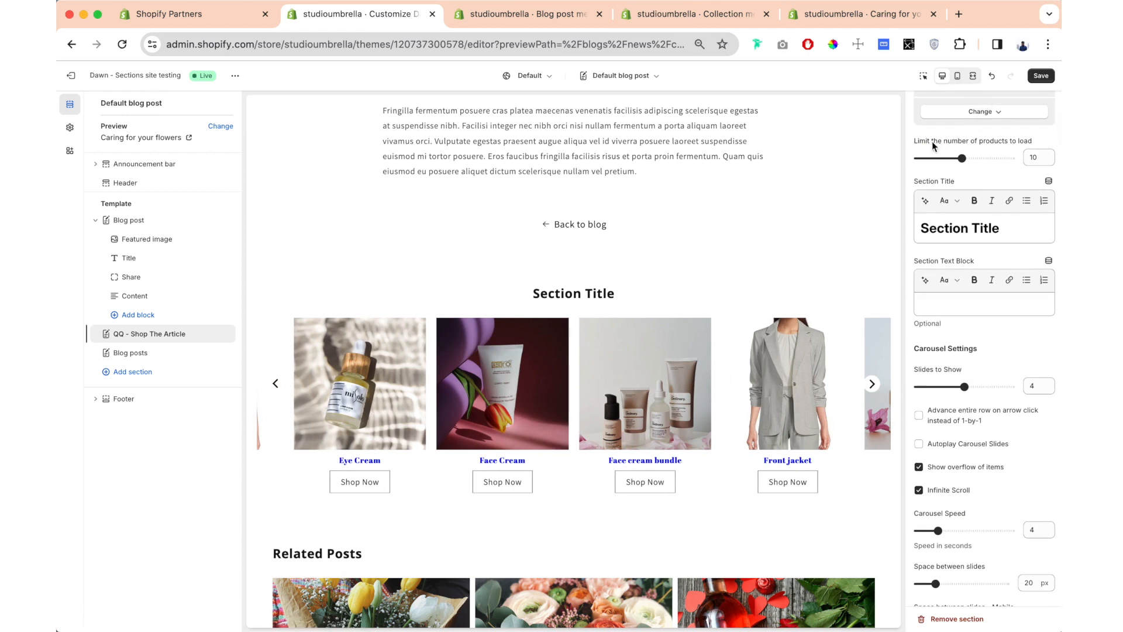
{"action": "mouse_move", "coordinate": [961, 158]}
{"action": "left_mouse_down"}
{"action": "mouse_move", "coordinate": [932, 158]}
{"action": "mouse_move", "coordinate": [951, 159]}
{"action": "left_mouse_up"}
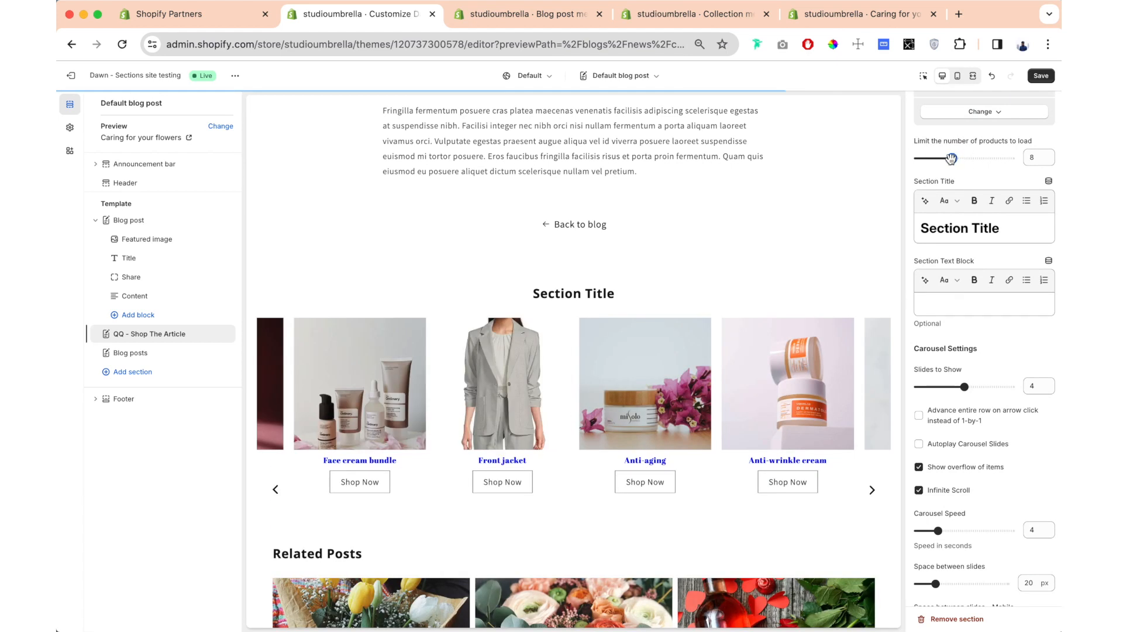
{"action": "left_click", "coordinate": [873, 385]}
{"action": "left_click", "coordinate": [873, 385]}
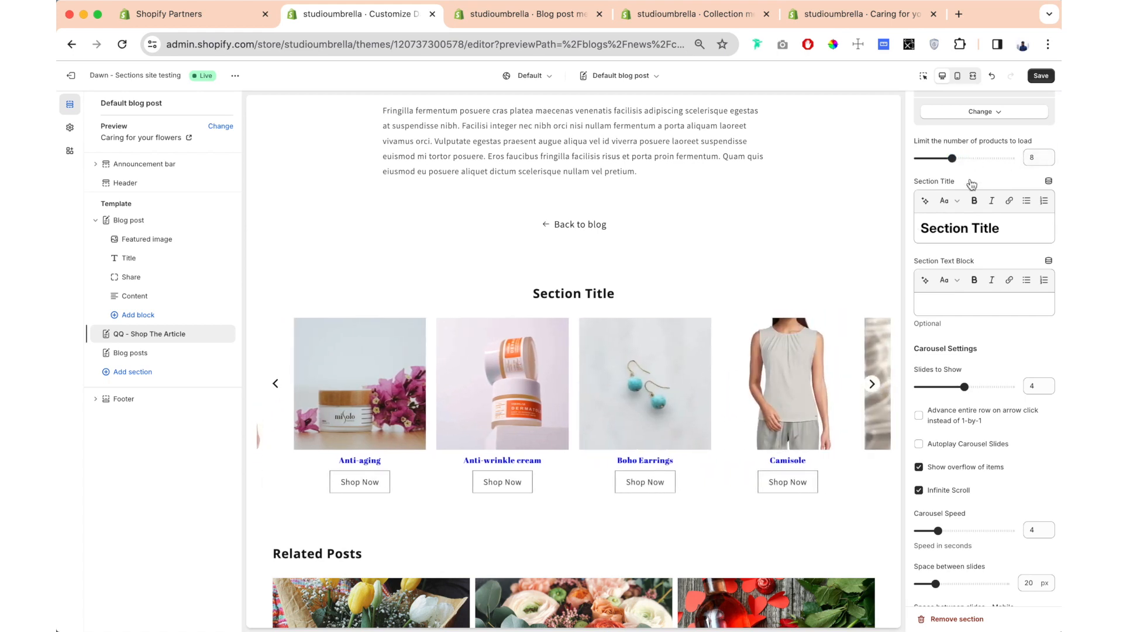
- Replace the section title with "Our new collection it's here!"
{"action": "scroll", "coordinate": [961, 262], "scroll_direction": "up", "scroll_amount": 4}
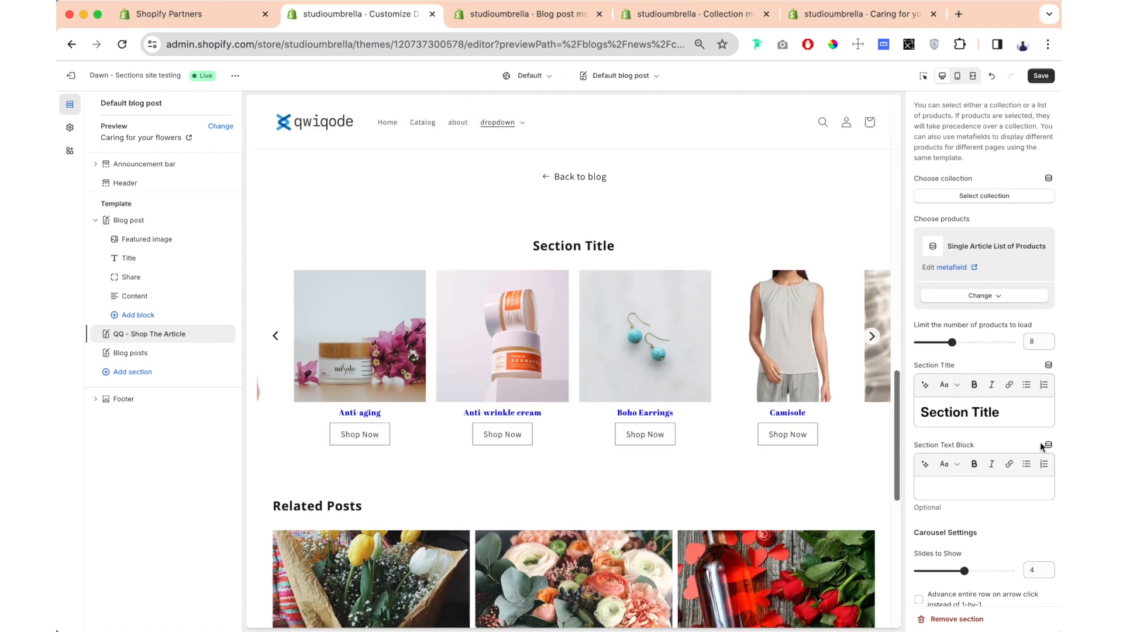
{"action": "scroll", "coordinate": [990, 398], "scroll_direction": "down", "scroll_amount": 1}
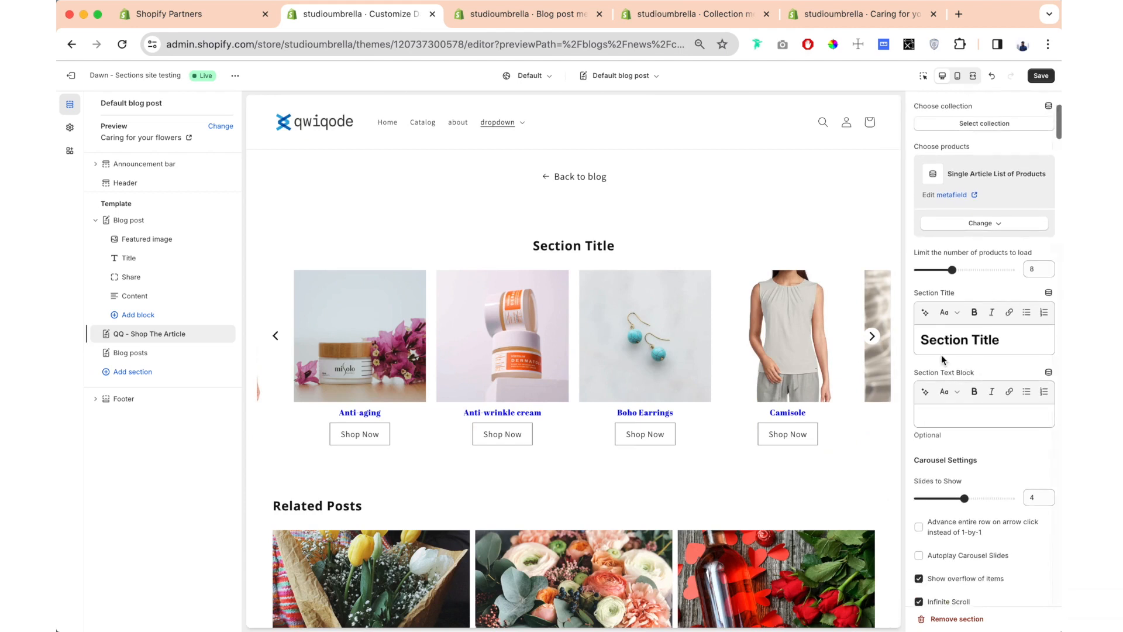
{"action": "double_click", "coordinate": [956, 344]}
{"action": "triple_click", "coordinate": [956, 346]}
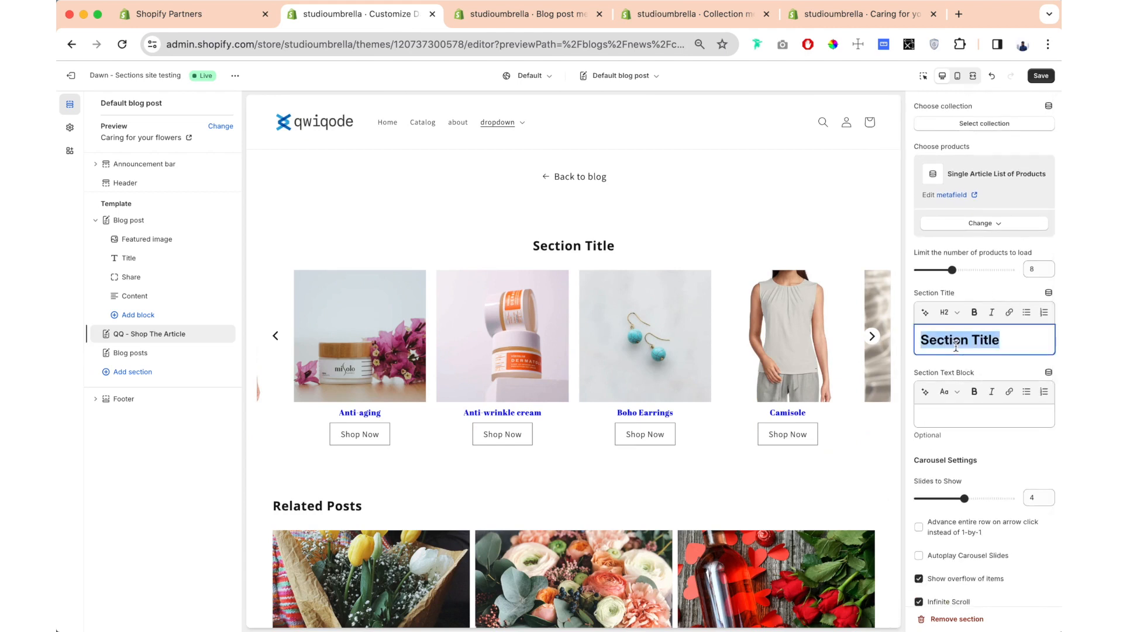
{"action": "type", "text": "Our new collection it's here!"}
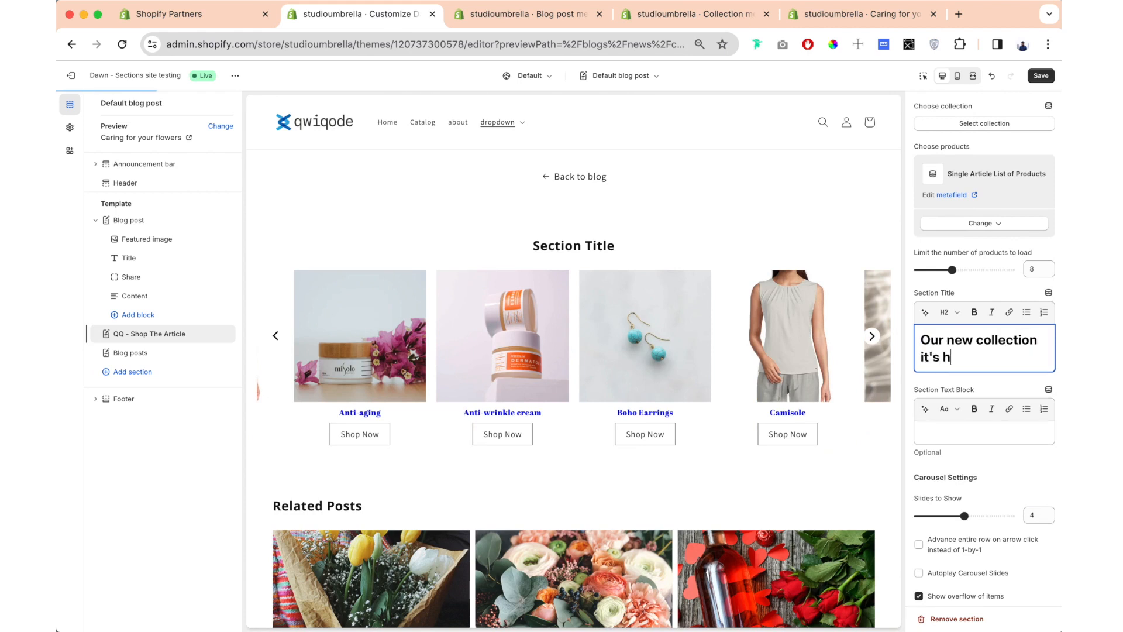
- Enter "Our latest products" as the section's text block
{"action": "left_click", "coordinate": [990, 433]}
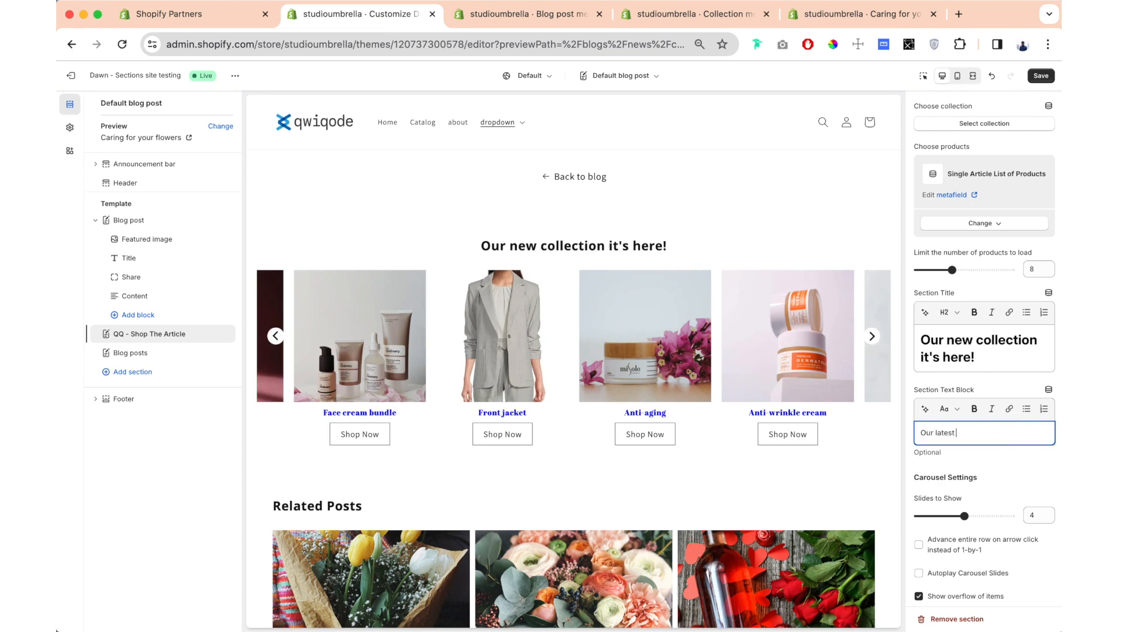
{"action": "scroll", "coordinate": [967, 204], "scroll_direction": "down", "scroll_amount": 5}
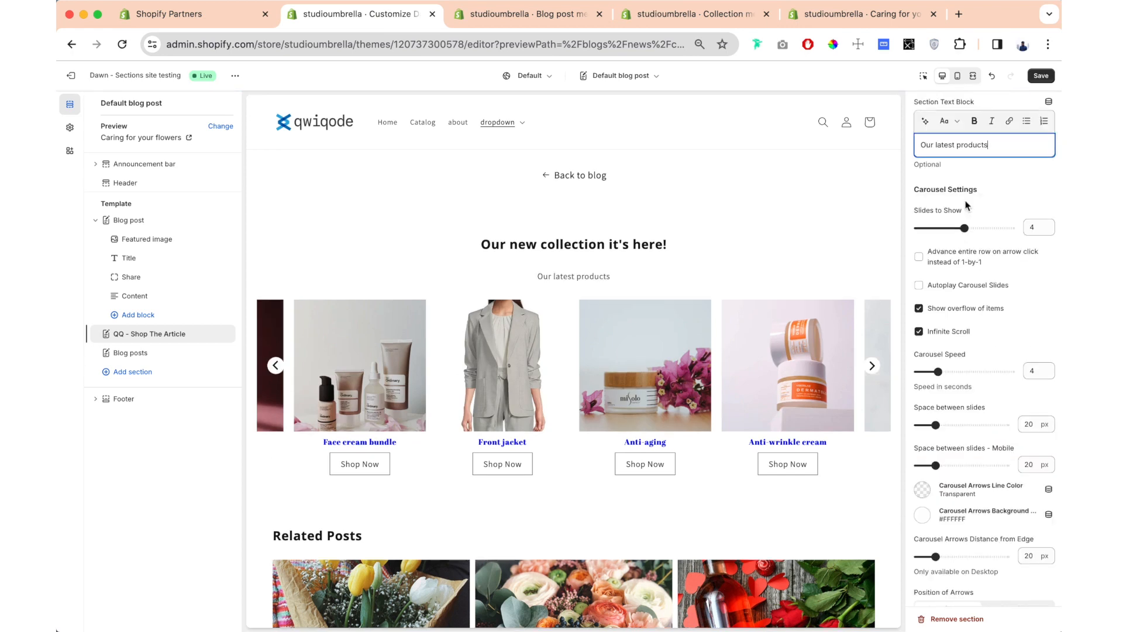
{"action": "left_click", "coordinate": [999, 190]}
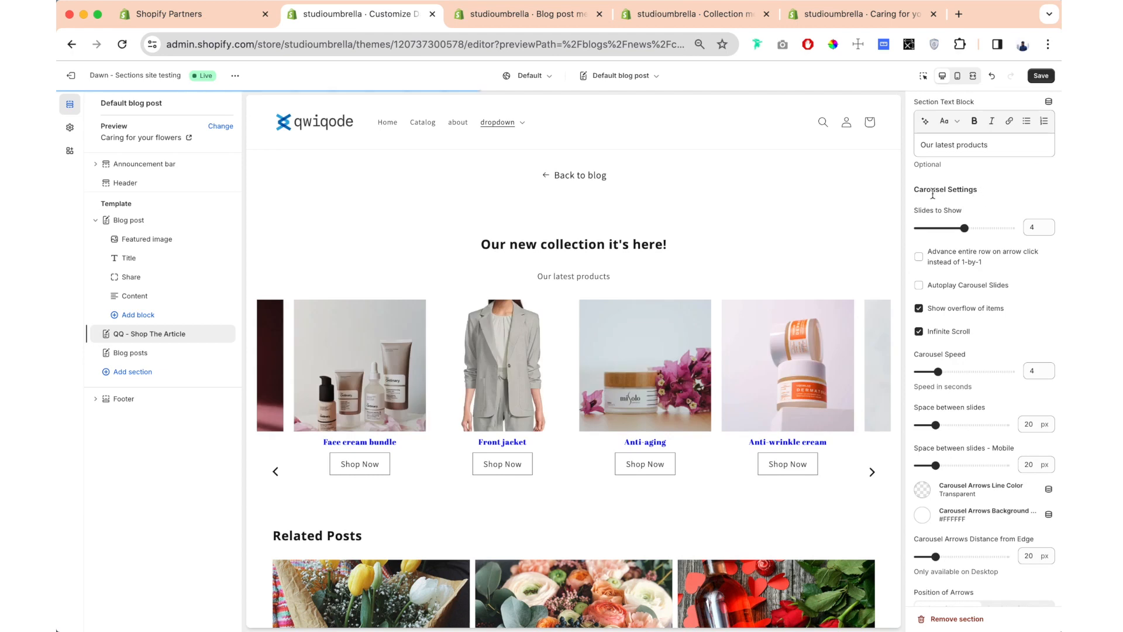
- Try the carousel with 3 slides to show and set the number back to 4
{"action": "left_click", "coordinate": [958, 228]}
{"action": "left_click_drag", "start_coordinate": [955, 228], "coordinate": [945, 230]}
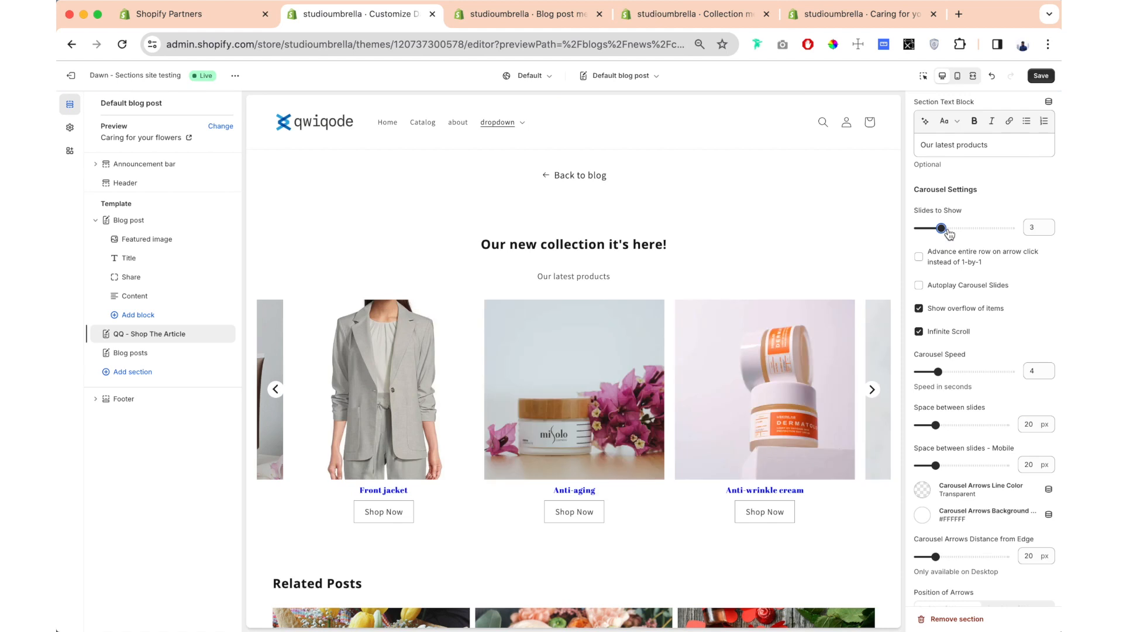
{"action": "mouse_move", "coordinate": [941, 228]}
{"action": "left_mouse_down"}
{"action": "mouse_move", "coordinate": [983, 225]}
{"action": "mouse_move", "coordinate": [964, 227]}
{"action": "left_mouse_up"}
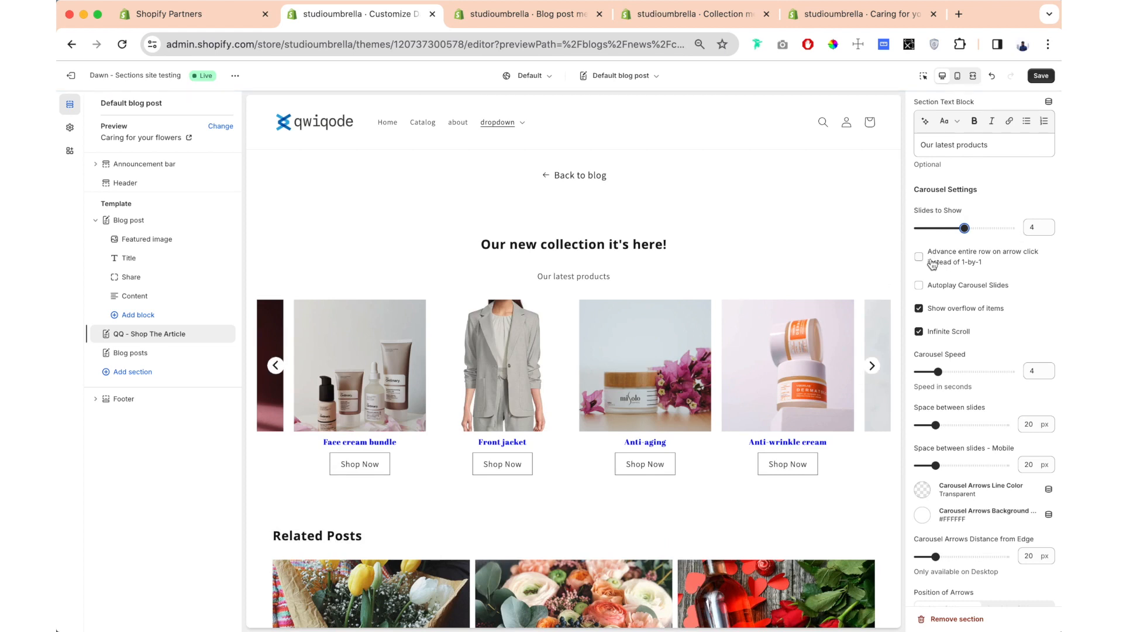
- Try advancing the carousel by an entire row per arrow click and switch back to 1-by-1
{"action": "left_click", "coordinate": [872, 365]}
{"action": "left_click", "coordinate": [872, 368]}
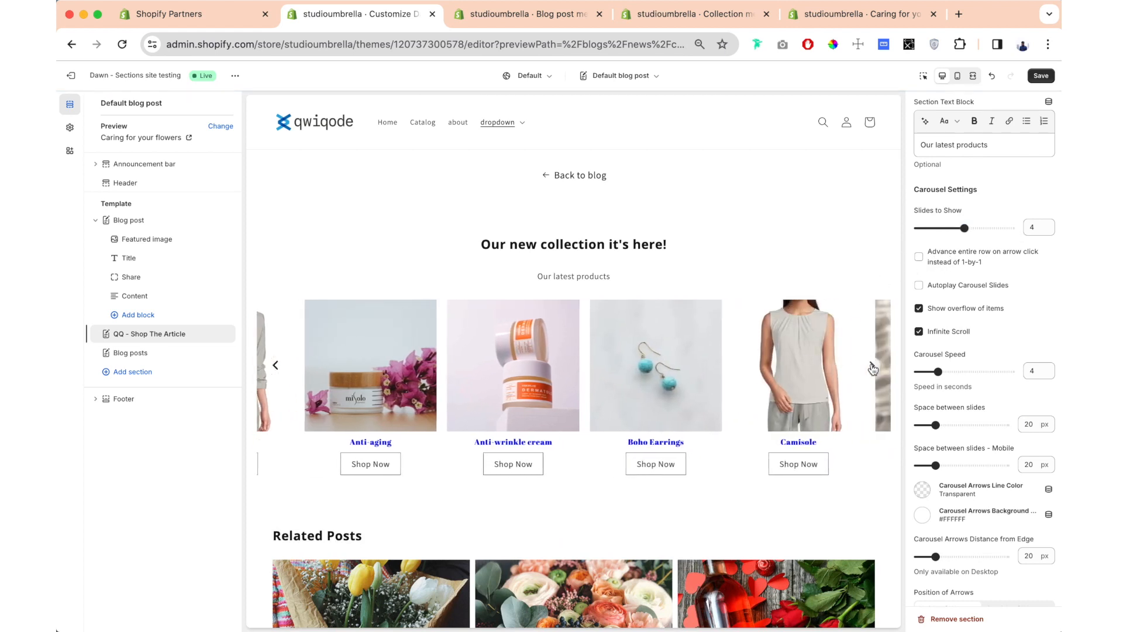
{"action": "left_click", "coordinate": [872, 367]}
{"action": "left_click", "coordinate": [918, 258]}
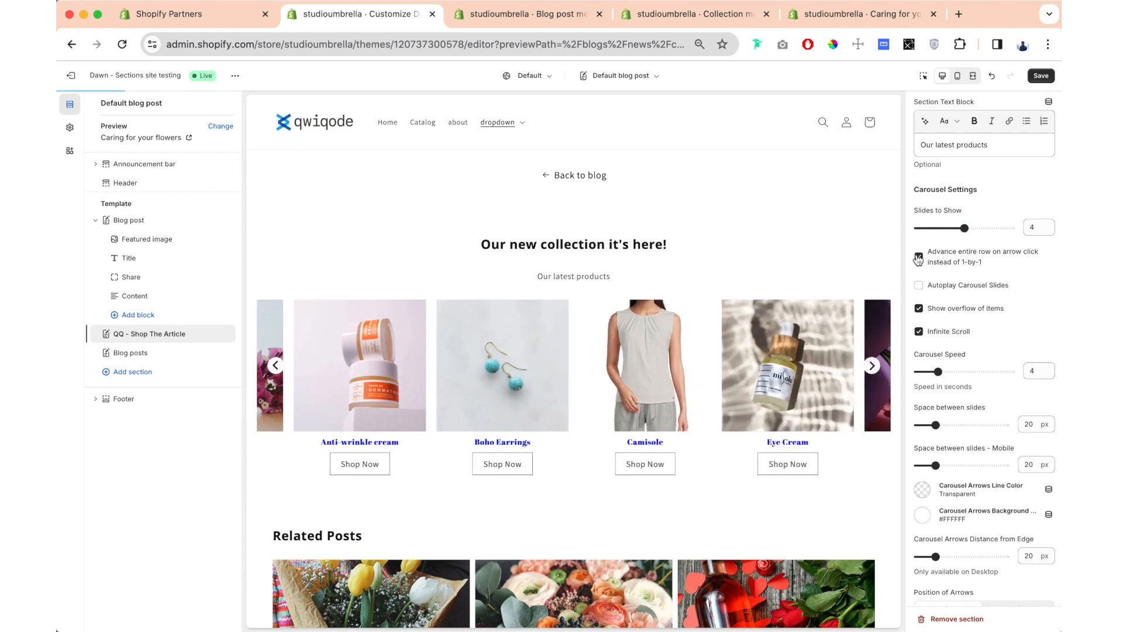
{"action": "left_click", "coordinate": [871, 375]}
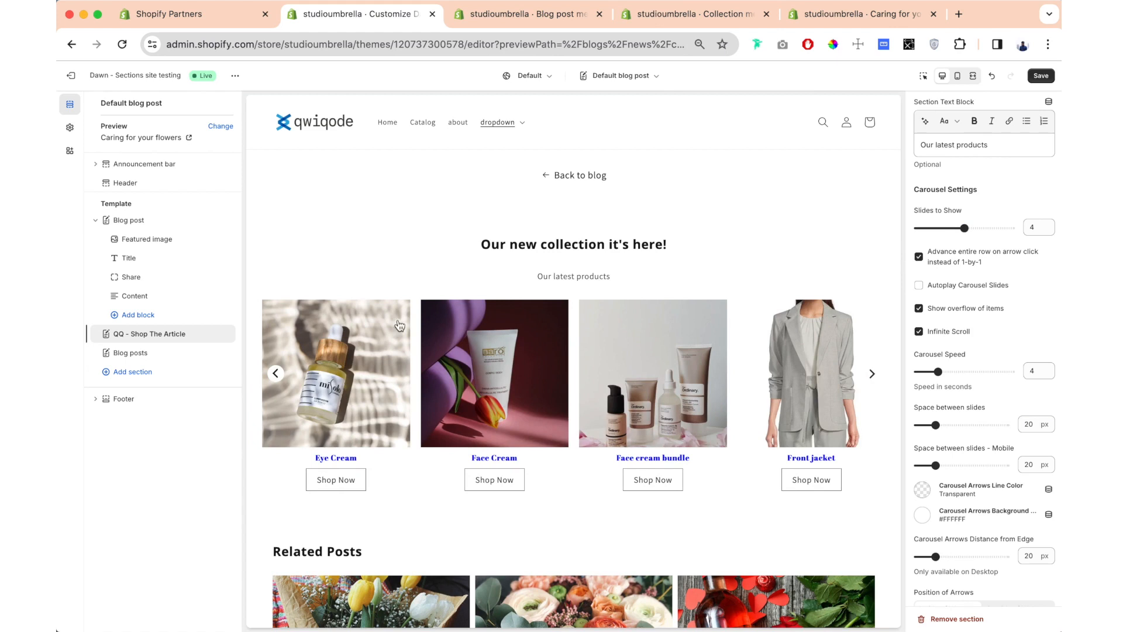
{"action": "left_click", "coordinate": [872, 374]}
{"action": "left_click", "coordinate": [921, 260]}
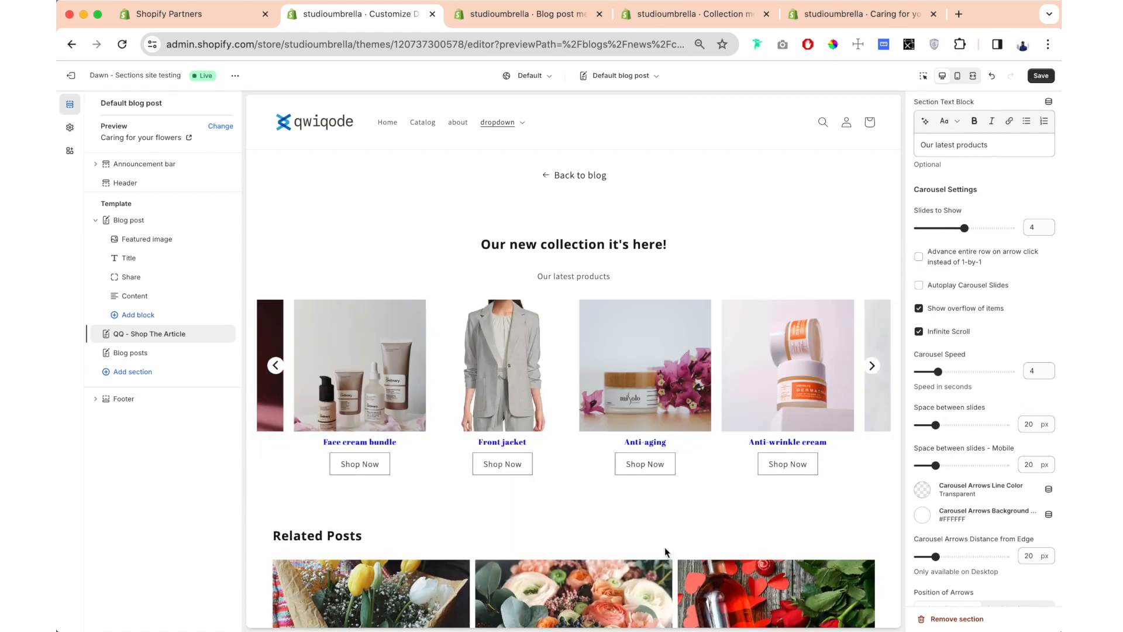
- Try autoplay of the carousel slides with a carousel speed of 3 seconds and turn autoplay back off
{"action": "left_click", "coordinate": [919, 286]}
{"action": "left_click_drag", "start_coordinate": [943, 370], "coordinate": [931, 371]}
{"action": "scroll", "coordinate": [986, 383], "scroll_direction": "down", "scroll_amount": 1}
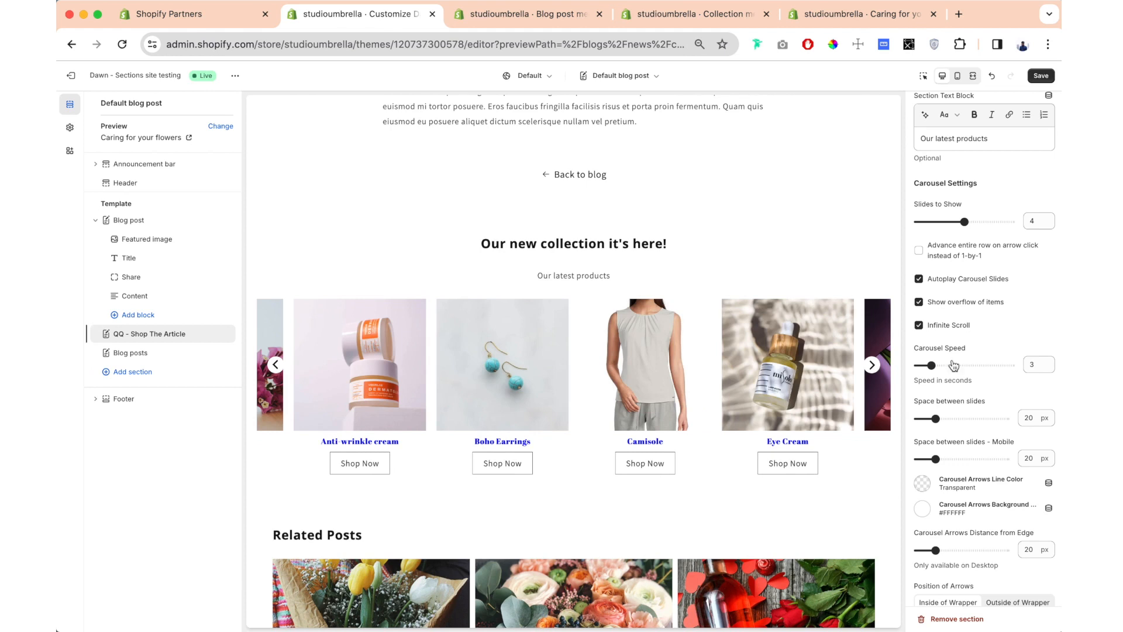
{"action": "left_click", "coordinate": [919, 280]}
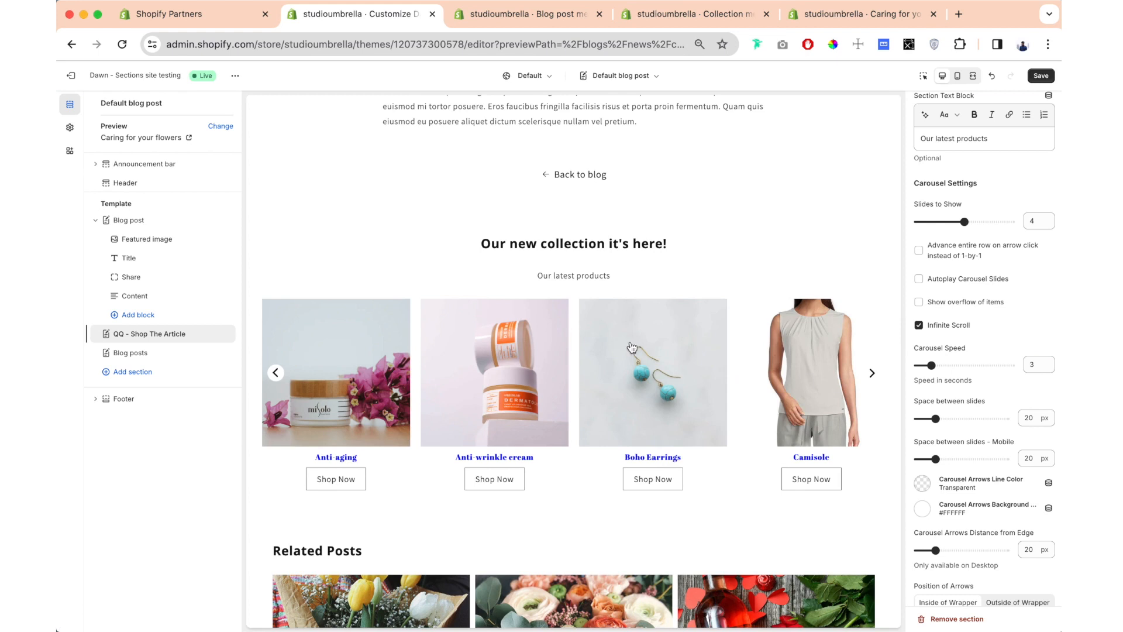
- Turn Show overflow of items back on and page forward through the carousel
{"action": "left_click", "coordinate": [918, 303]}
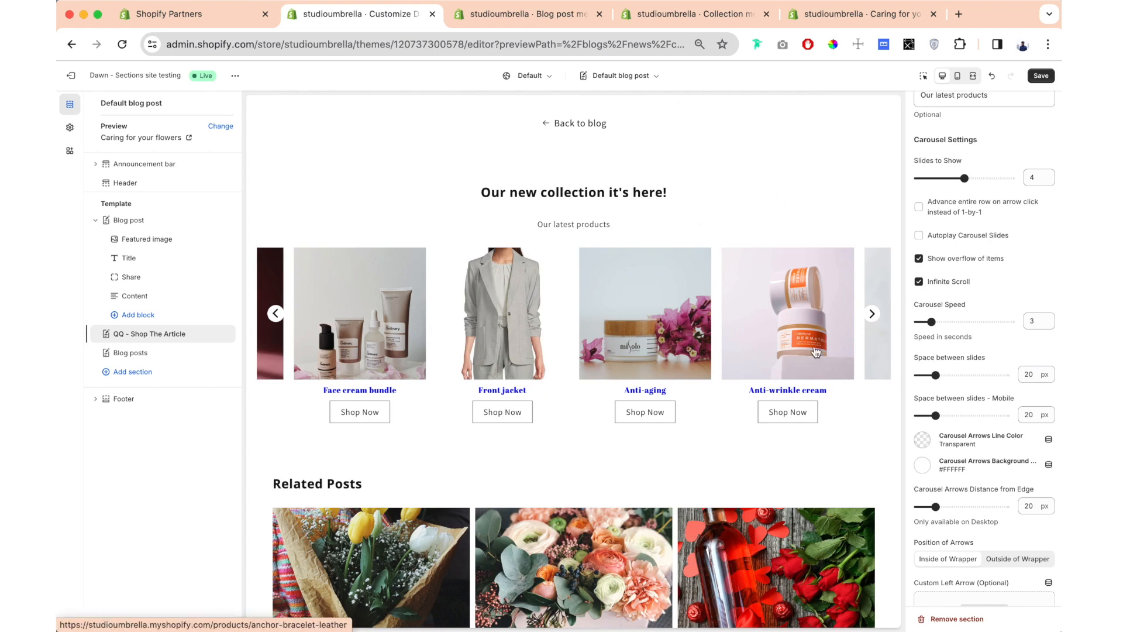
{"action": "left_click", "coordinate": [872, 315]}
{"action": "left_click", "coordinate": [871, 316]}
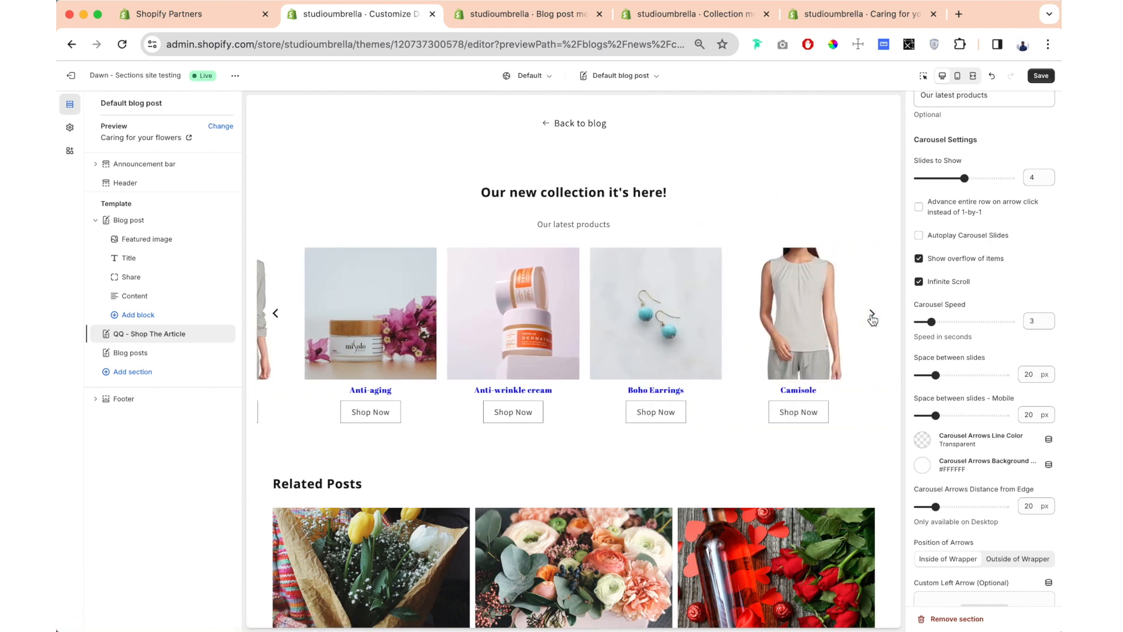
{"action": "left_click", "coordinate": [872, 316]}
{"action": "left_click", "coordinate": [871, 316]}
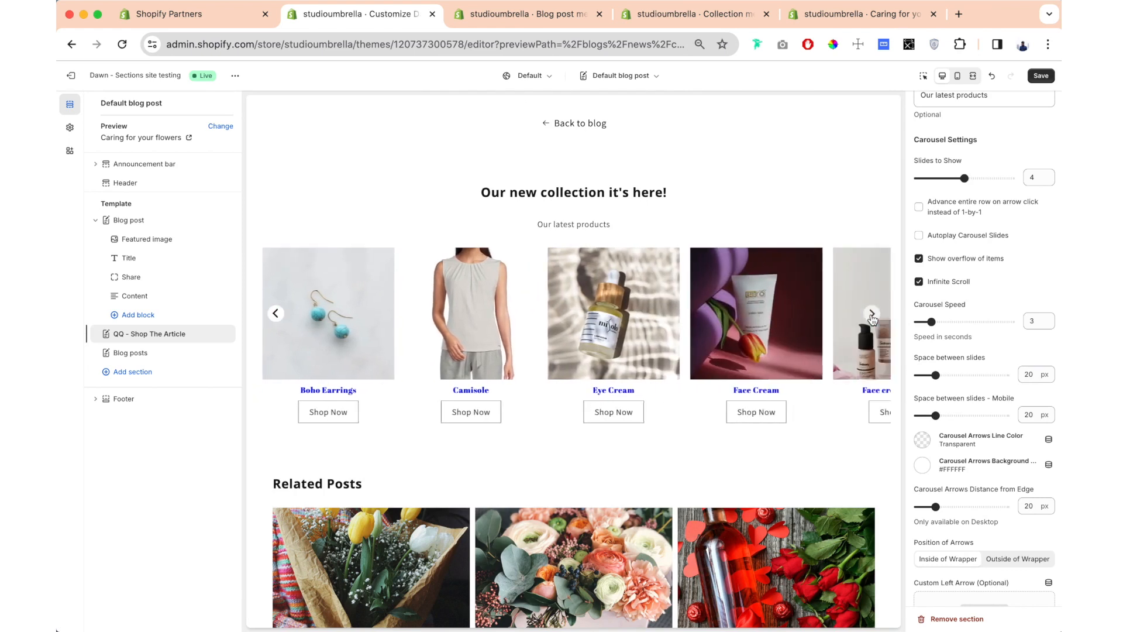
{"action": "left_click", "coordinate": [872, 316]}
{"action": "left_click", "coordinate": [871, 316]}
{"action": "left_click", "coordinate": [871, 316]}
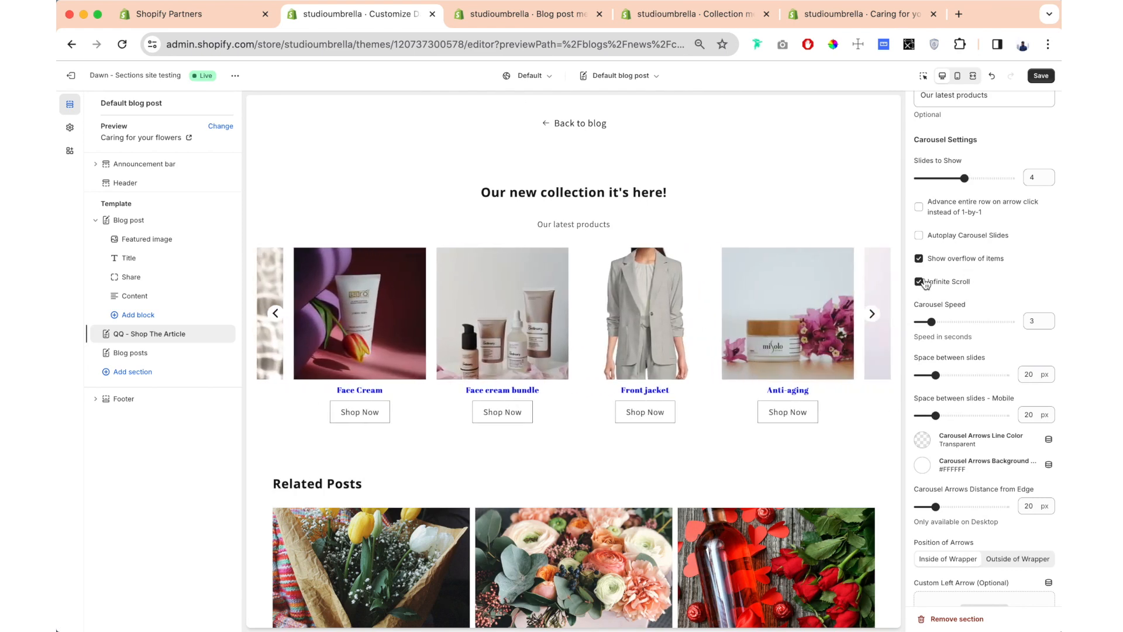
- Try the carousel without Infinite Scroll in both directions and turn the option back on
{"action": "left_click", "coordinate": [919, 282]}
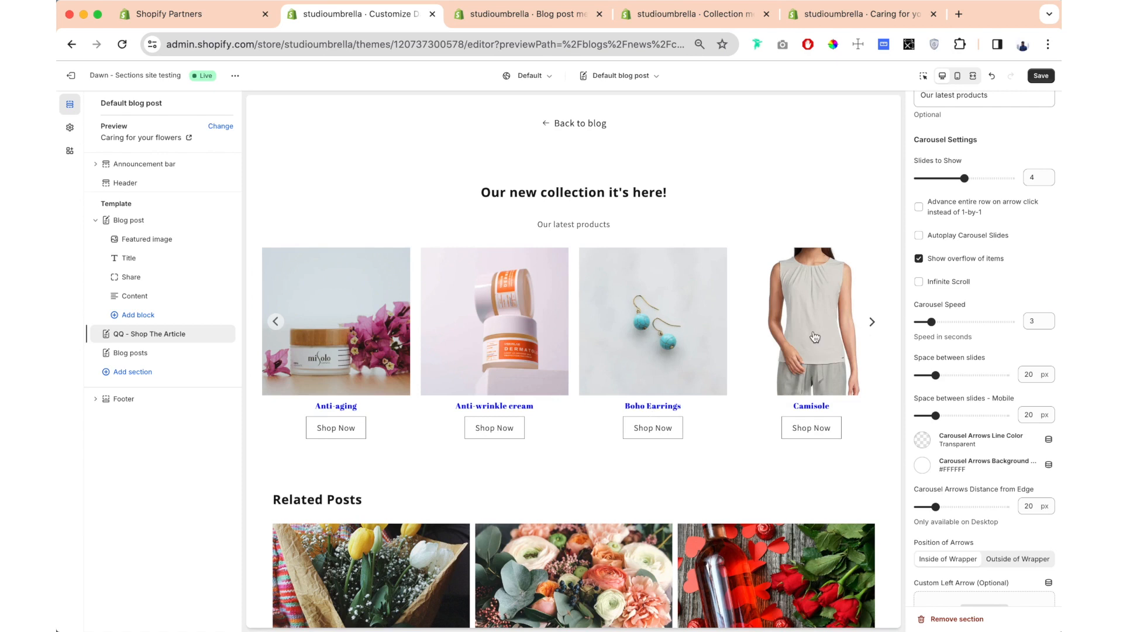
{"action": "left_click", "coordinate": [872, 322]}
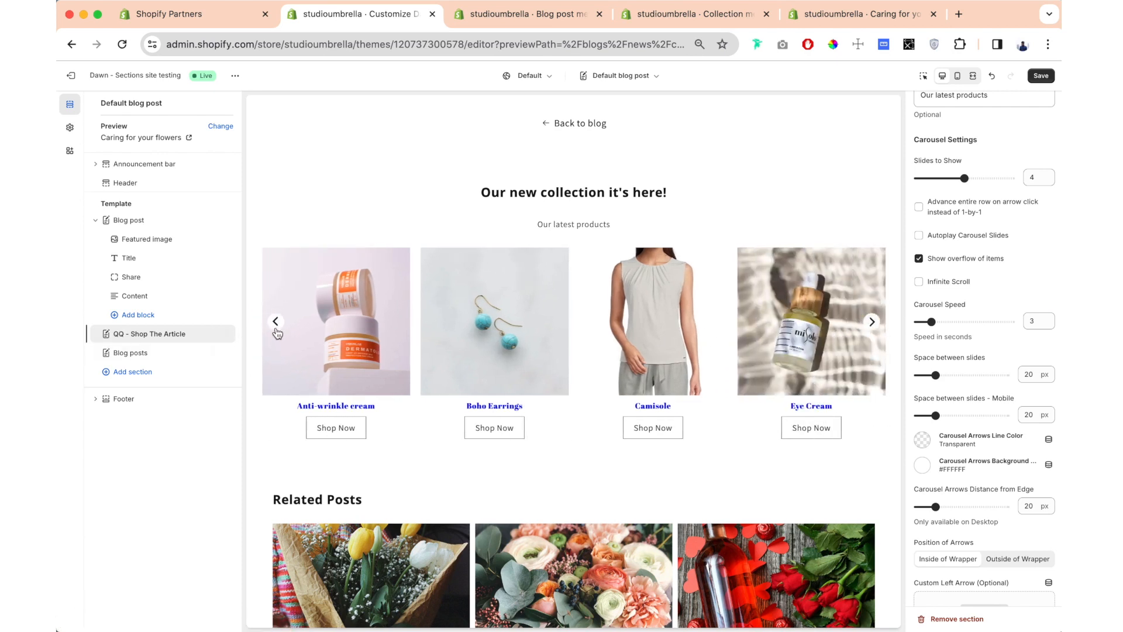
{"action": "left_click", "coordinate": [277, 325]}
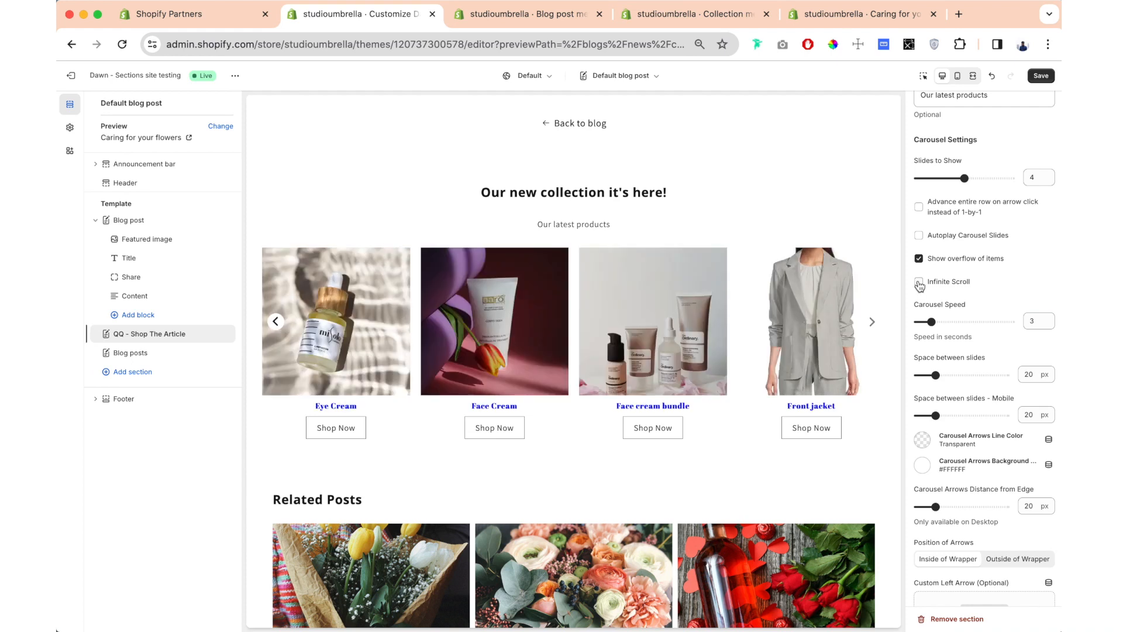
{"action": "left_click", "coordinate": [919, 282]}
{"action": "left_click", "coordinate": [872, 314]}
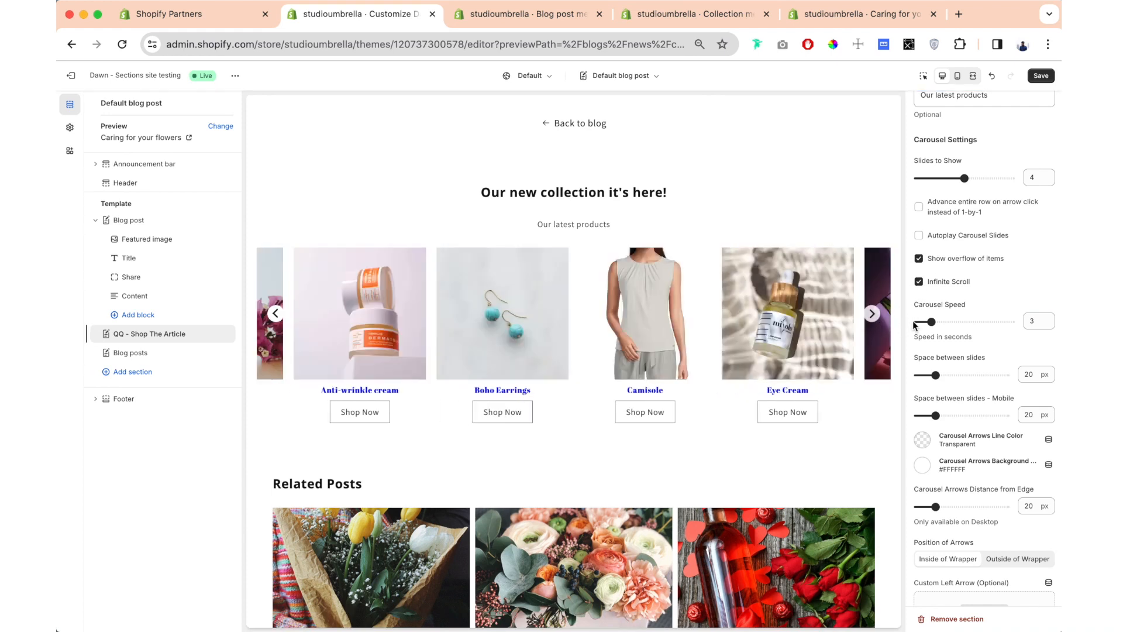
- Set the space between slides to 28 px and point out the separate mobile spacing setting
{"action": "scroll", "coordinate": [988, 287], "scroll_direction": "down", "scroll_amount": 5}
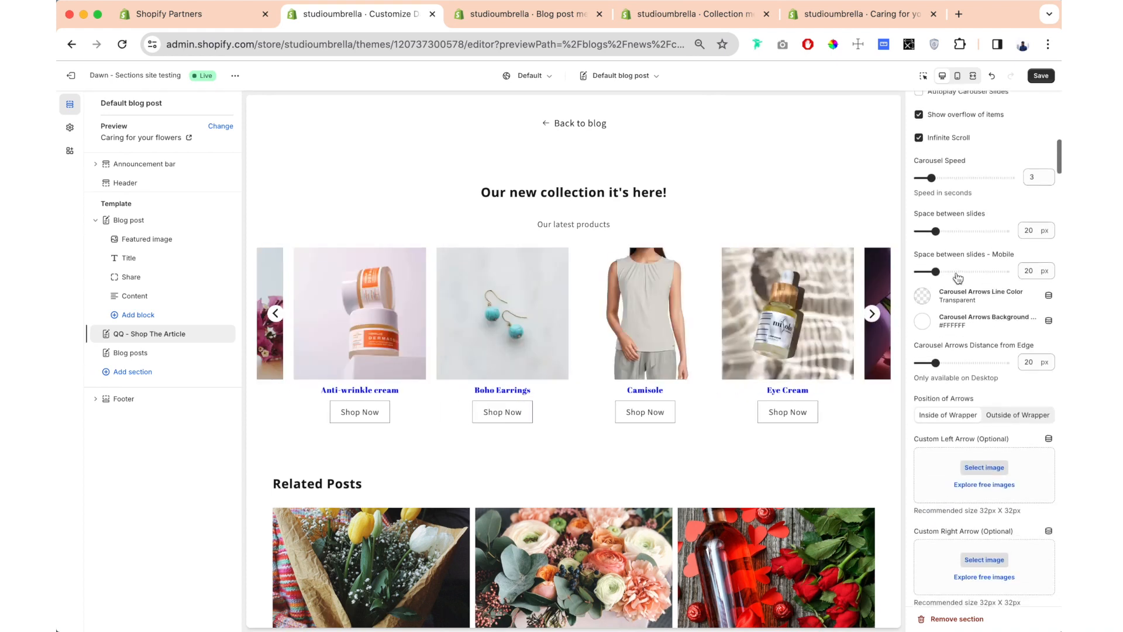
{"action": "mouse_move", "coordinate": [935, 231]}
{"action": "left_mouse_down"}
{"action": "mouse_move", "coordinate": [917, 232]}
{"action": "mouse_move", "coordinate": [943, 231]}
{"action": "left_mouse_up"}
{"action": "left_click_drag", "start_coordinate": [1016, 254], "coordinate": [910, 256]}
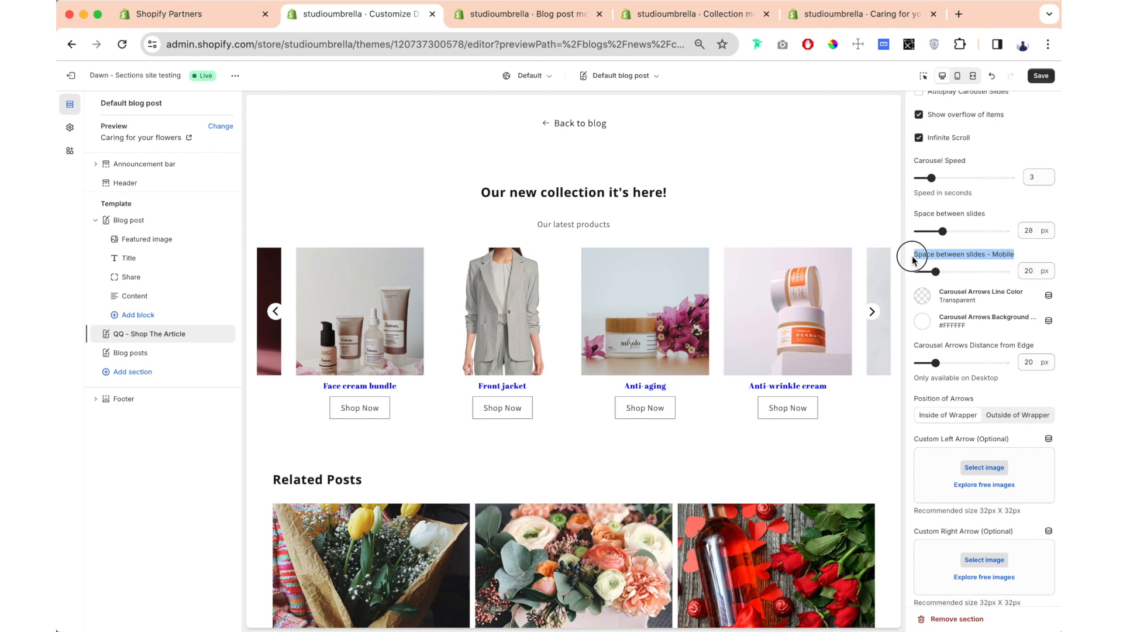
- Set the carousel arrows' line color to red #DD1D1D
{"action": "left_click", "coordinate": [931, 298]}
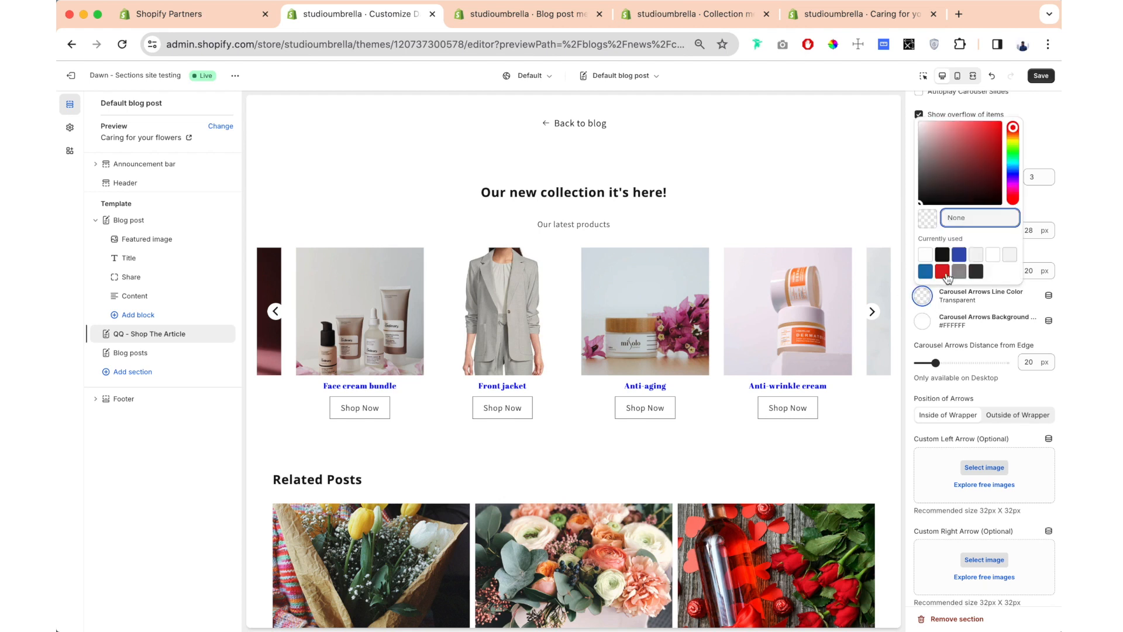
{"action": "left_click", "coordinate": [949, 274]}
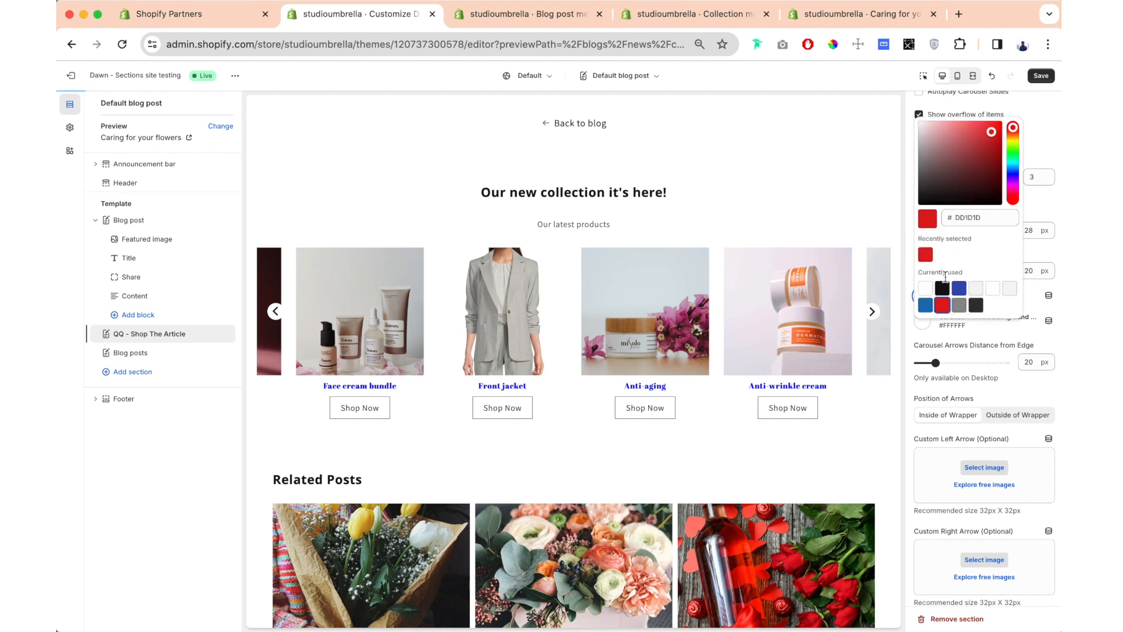
{"action": "left_click", "coordinate": [920, 340]}
- Set the carousel arrows' background color to blue #1773B0 and their line color to white #FFF
{"action": "left_click", "coordinate": [922, 321]}
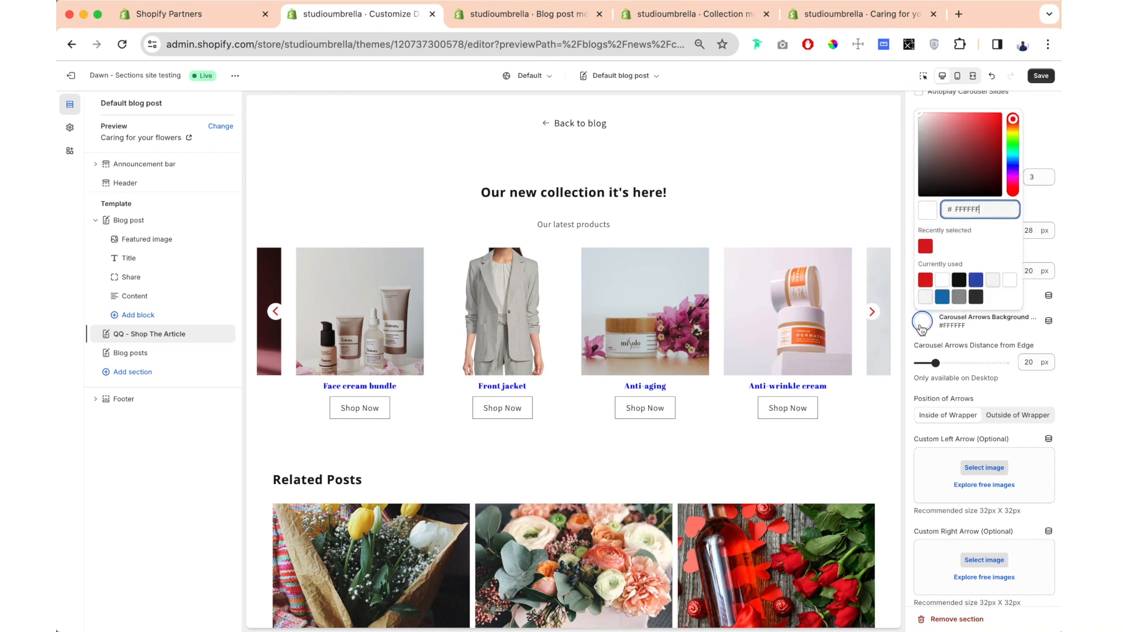
{"action": "left_click", "coordinate": [942, 296]}
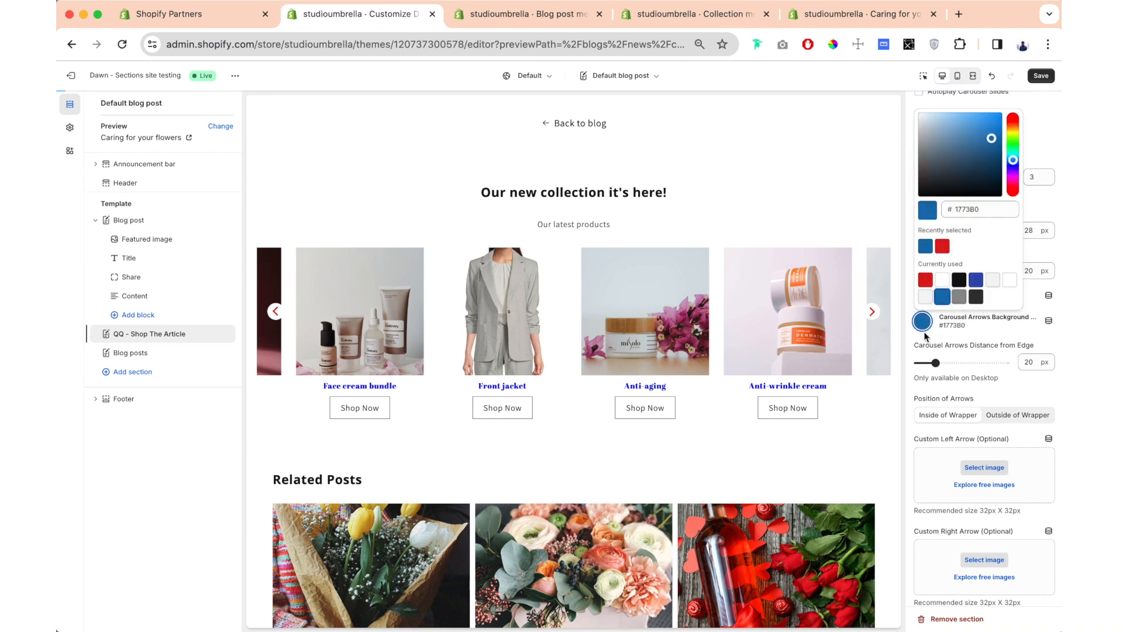
{"action": "left_click", "coordinate": [929, 338]}
{"action": "left_click", "coordinate": [924, 296]}
{"action": "left_click", "coordinate": [929, 272]}
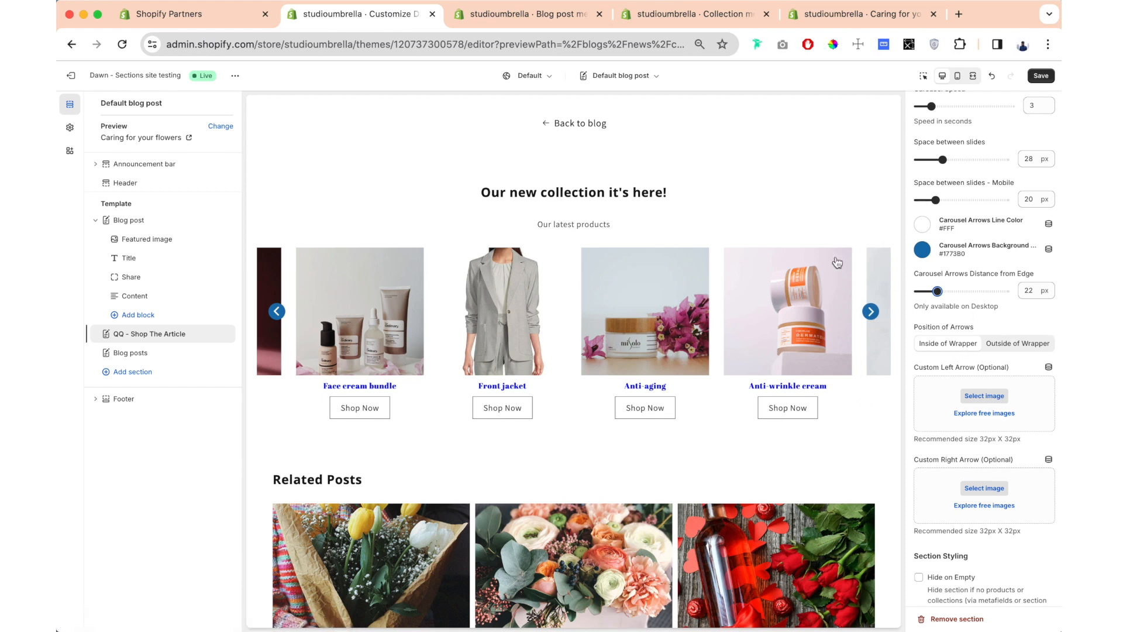
- Try the arrows outside of the wrapper, return them inside, and set their distance from the edge to 62 px
{"action": "left_click", "coordinate": [1017, 348]}
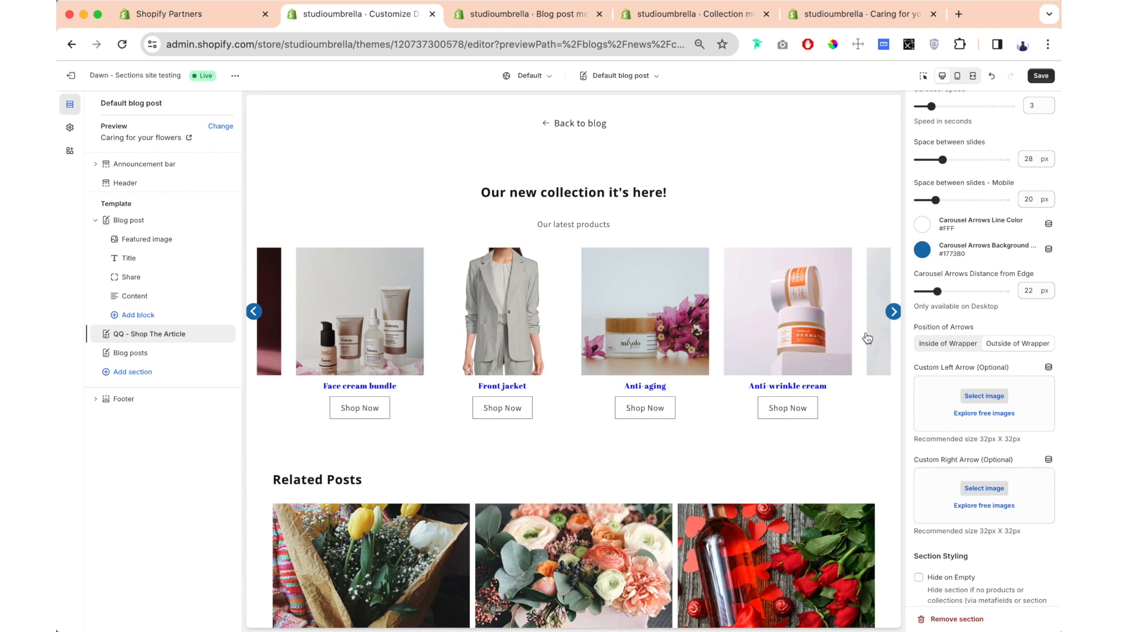
{"action": "left_click", "coordinate": [935, 347]}
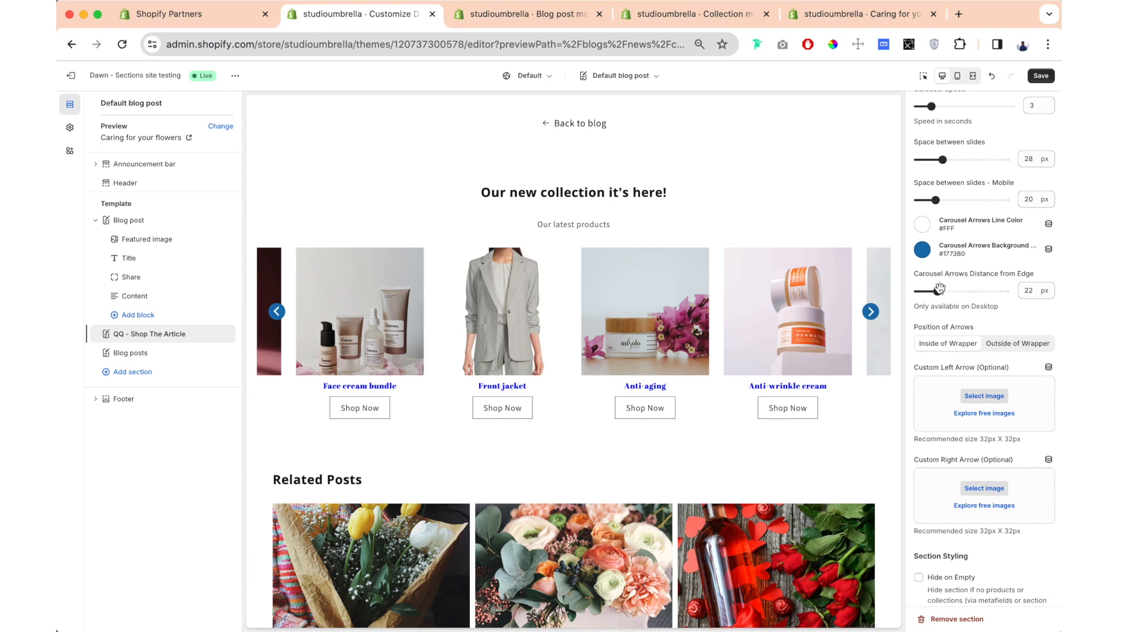
{"action": "left_click_drag", "start_coordinate": [939, 288], "coordinate": [971, 291]}
{"action": "left_click", "coordinate": [958, 290]}
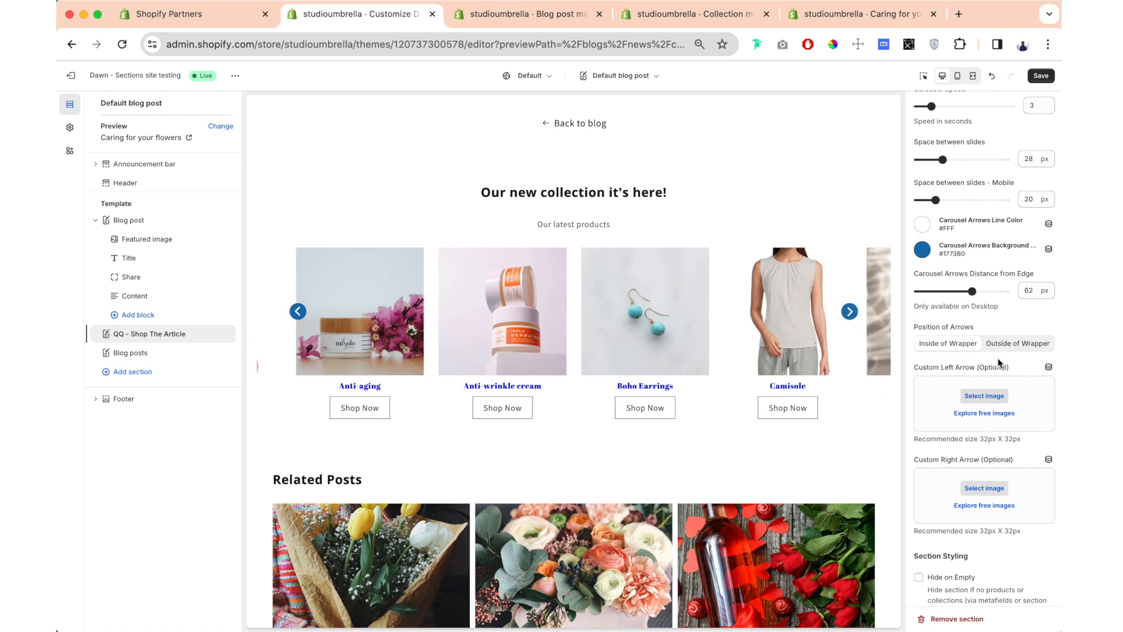
- Enable Hide on Empty in the section styling settings
{"action": "scroll", "coordinate": [962, 337], "scroll_direction": "down", "scroll_amount": 3}
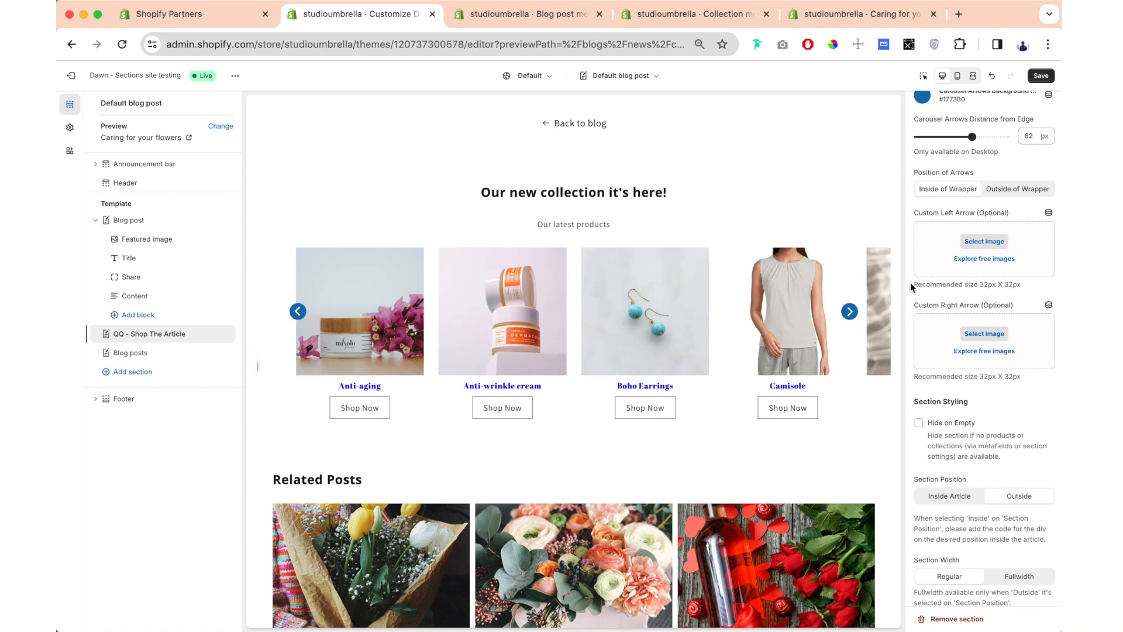
{"action": "scroll", "coordinate": [975, 289], "scroll_direction": "down", "scroll_amount": 1}
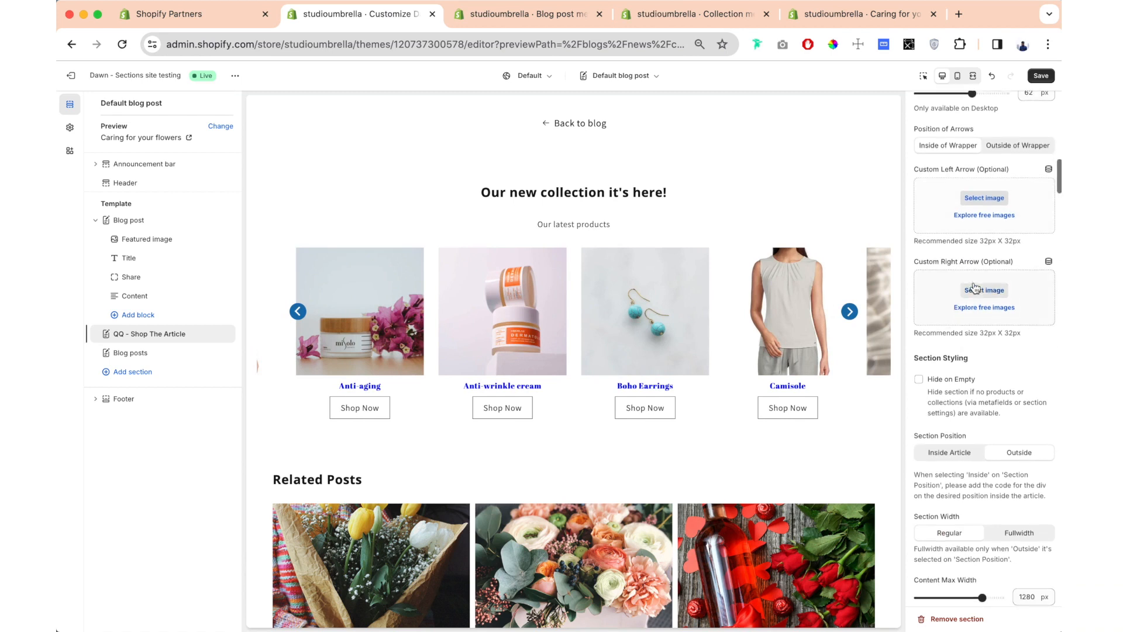
{"action": "scroll", "coordinate": [996, 281], "scroll_direction": "down", "scroll_amount": 5}
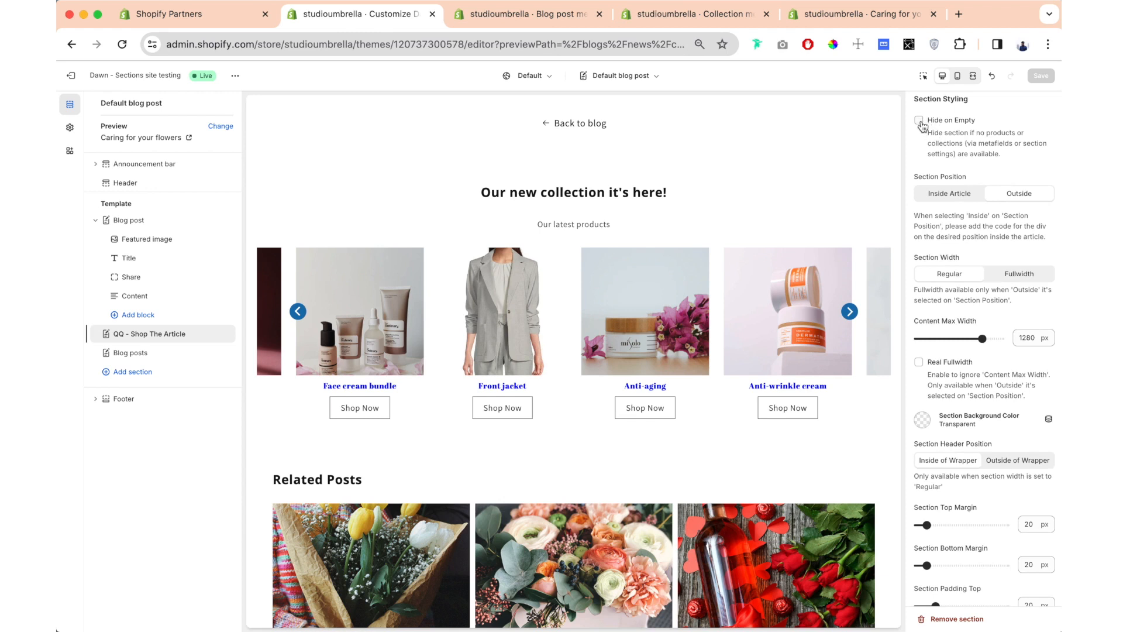
{"action": "left_click", "coordinate": [919, 120]}
- Set the section position to Inside Article
{"action": "scroll", "coordinate": [911, 116], "scroll_direction": "down", "scroll_amount": 2}
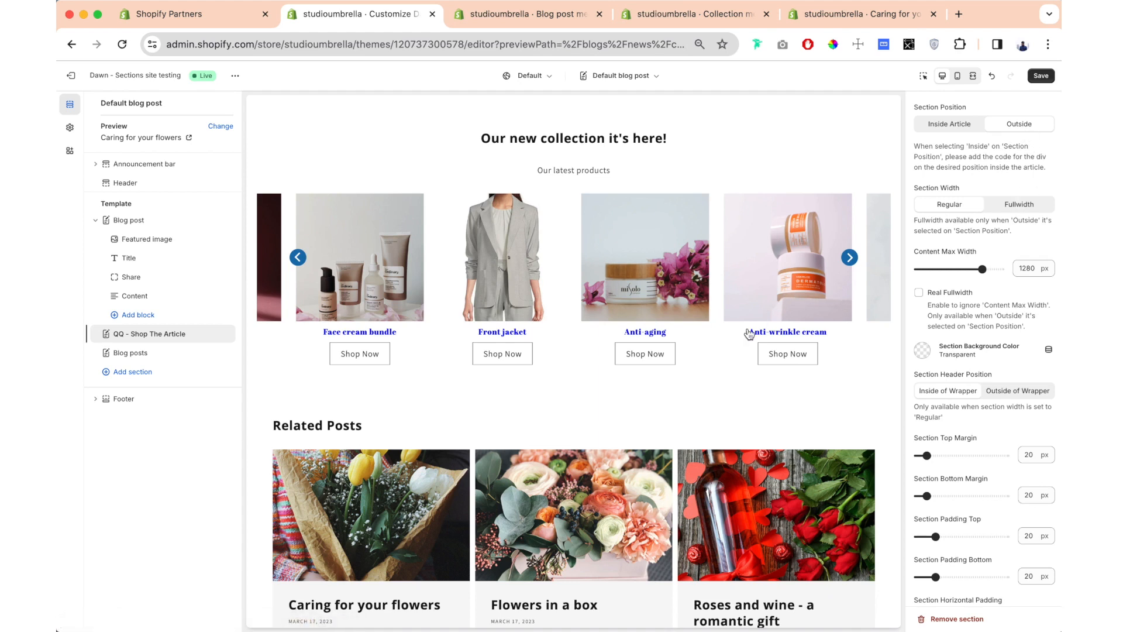
{"action": "scroll", "coordinate": [750, 334], "scroll_direction": "up", "scroll_amount": 15}
{"action": "scroll", "coordinate": [749, 334], "scroll_direction": "down", "scroll_amount": 10}
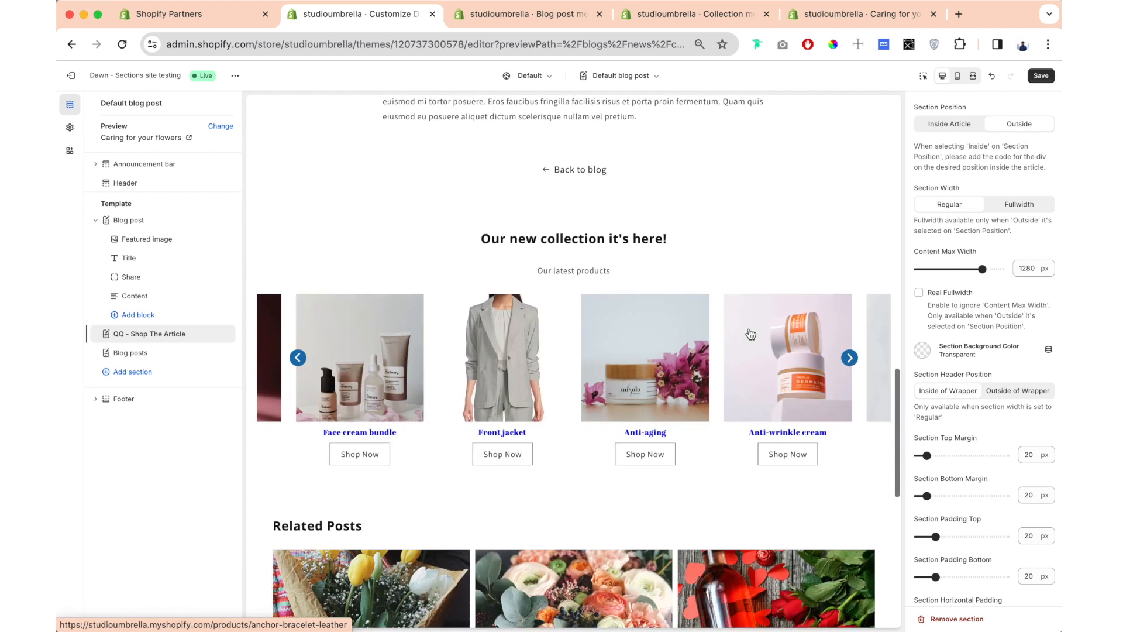
{"action": "left_click", "coordinate": [959, 128]}
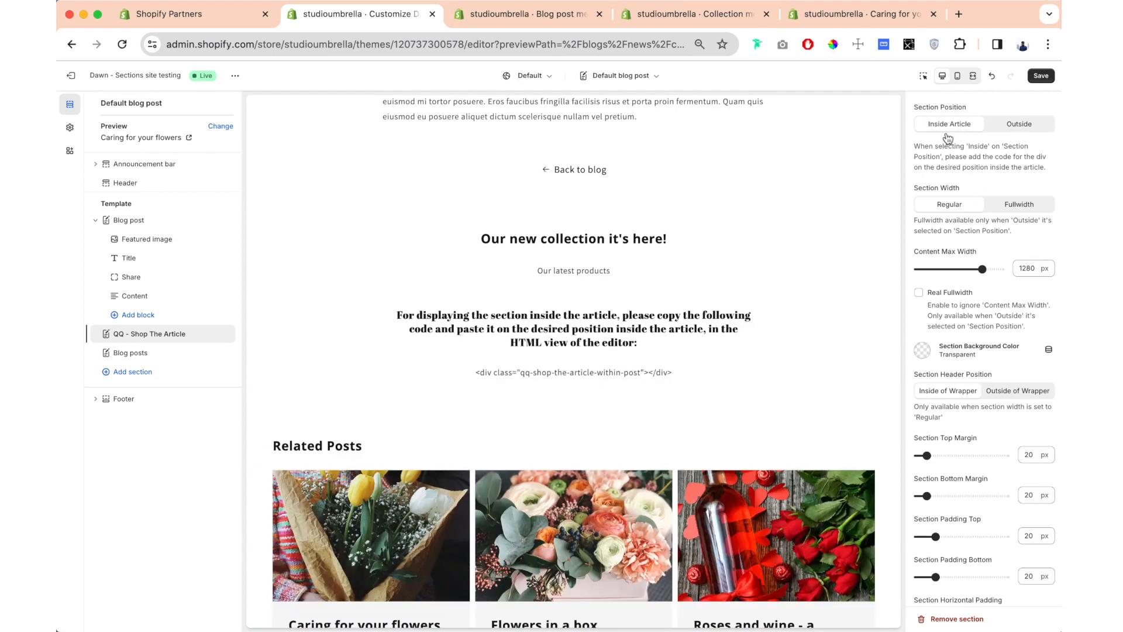
- Read the embedding instructions in the preview and select the code <div class="qq-shop-the-article-within-post"></div>
{"action": "left_click_drag", "start_coordinate": [400, 316], "coordinate": [482, 317]}
{"action": "left_click", "coordinate": [586, 327]}
{"action": "left_click", "coordinate": [627, 320]}
{"action": "left_click_drag", "start_coordinate": [626, 320], "coordinate": [649, 348]}
{"action": "left_click", "coordinate": [544, 338]}
{"action": "left_click_drag", "start_coordinate": [536, 331], "coordinate": [570, 331]}
{"action": "left_click", "coordinate": [645, 331]}
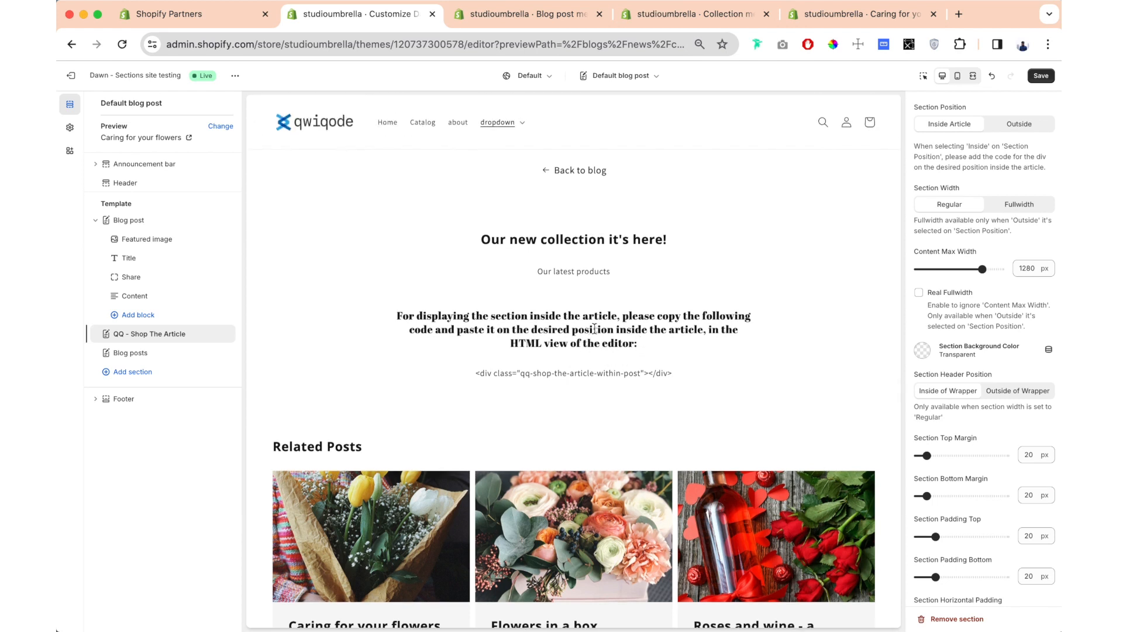
{"action": "left_click_drag", "start_coordinate": [477, 373], "coordinate": [685, 375]}
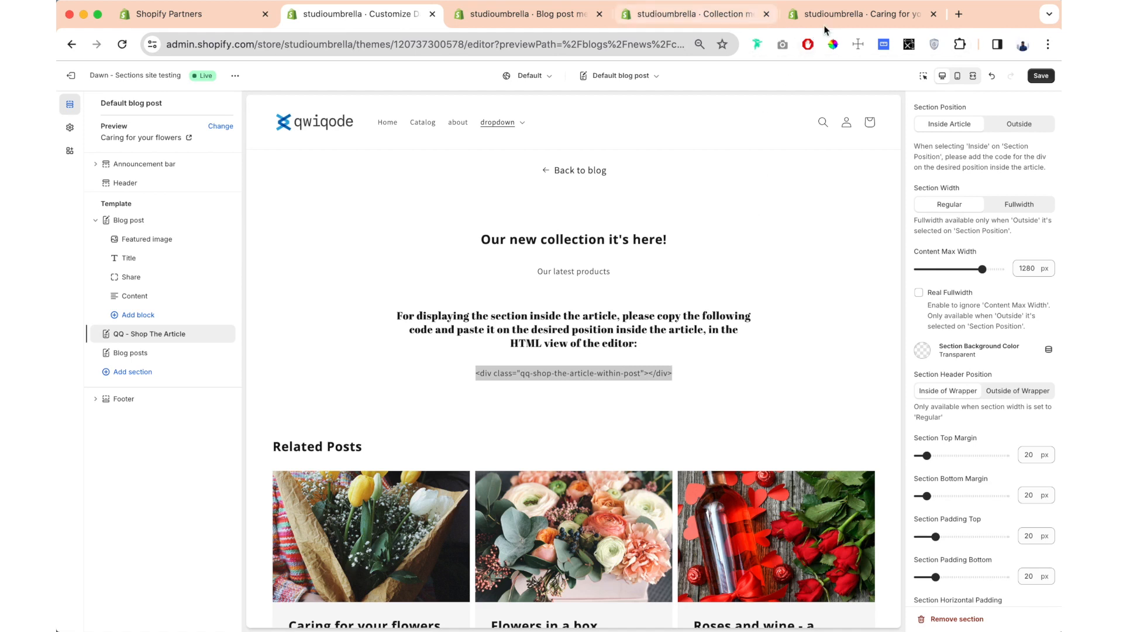
- Check the "Caring for your flowers" post's content in the article editor and review its text in the theme preview
{"action": "left_click", "coordinate": [860, 14]}
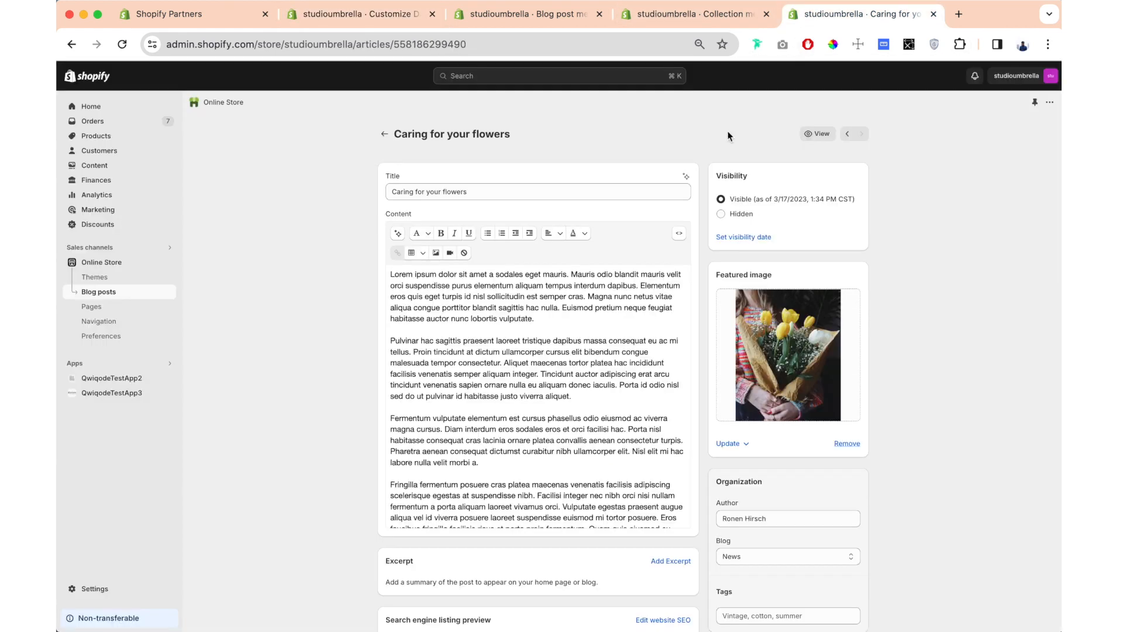
{"action": "left_click", "coordinate": [406, 17]}
{"action": "scroll", "coordinate": [642, 292], "scroll_direction": "up", "scroll_amount": 11}
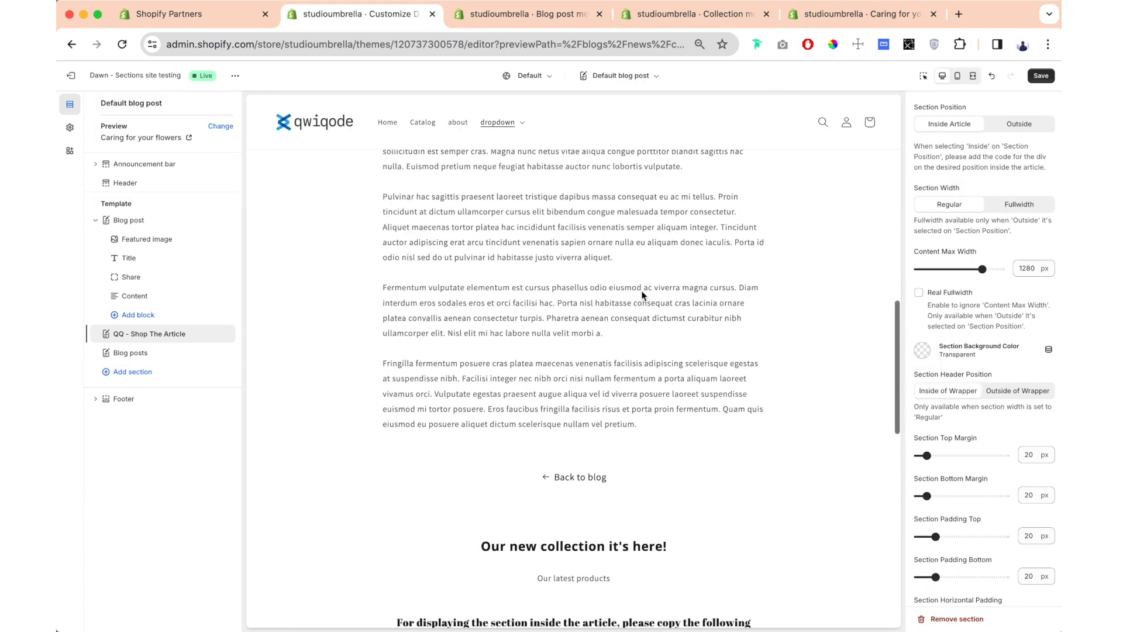
{"action": "scroll", "coordinate": [641, 290], "scroll_direction": "down", "scroll_amount": 3}
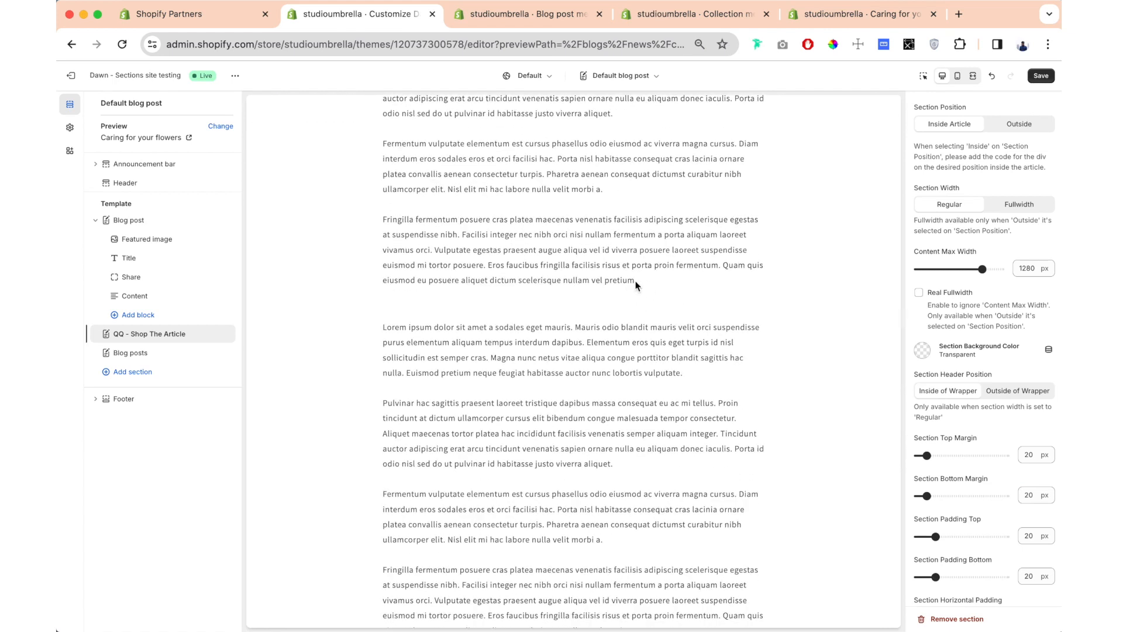
- Insert <div class="qq-shop-the-article-within-post"></div> after the <p>&nbsp;</p> line in the "Caring for your flowers" article's HTML and save the article
{"action": "left_click", "coordinate": [841, 15]}
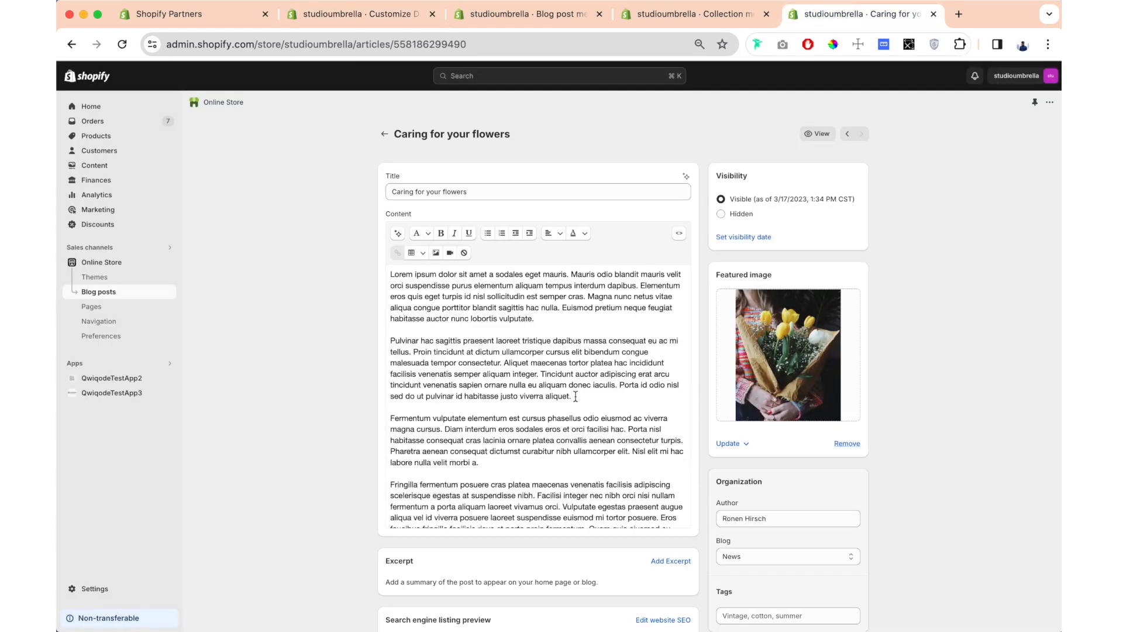
{"action": "left_click", "coordinate": [679, 233]}
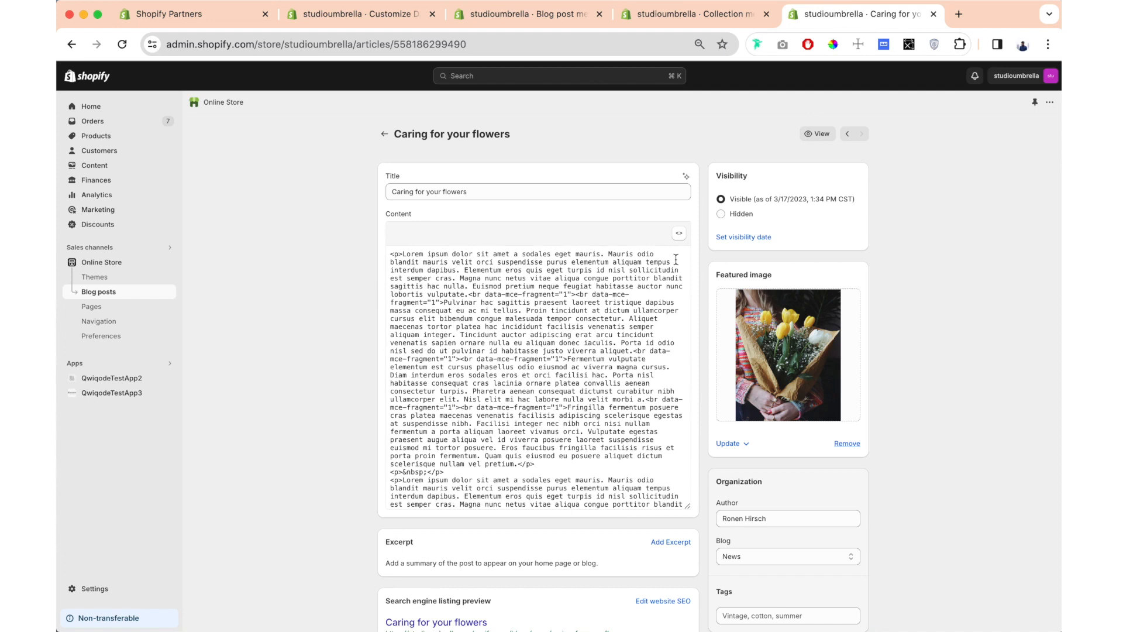
{"action": "scroll", "coordinate": [676, 259], "scroll_direction": "down", "scroll_amount": 2}
{"action": "left_click", "coordinate": [456, 414]}
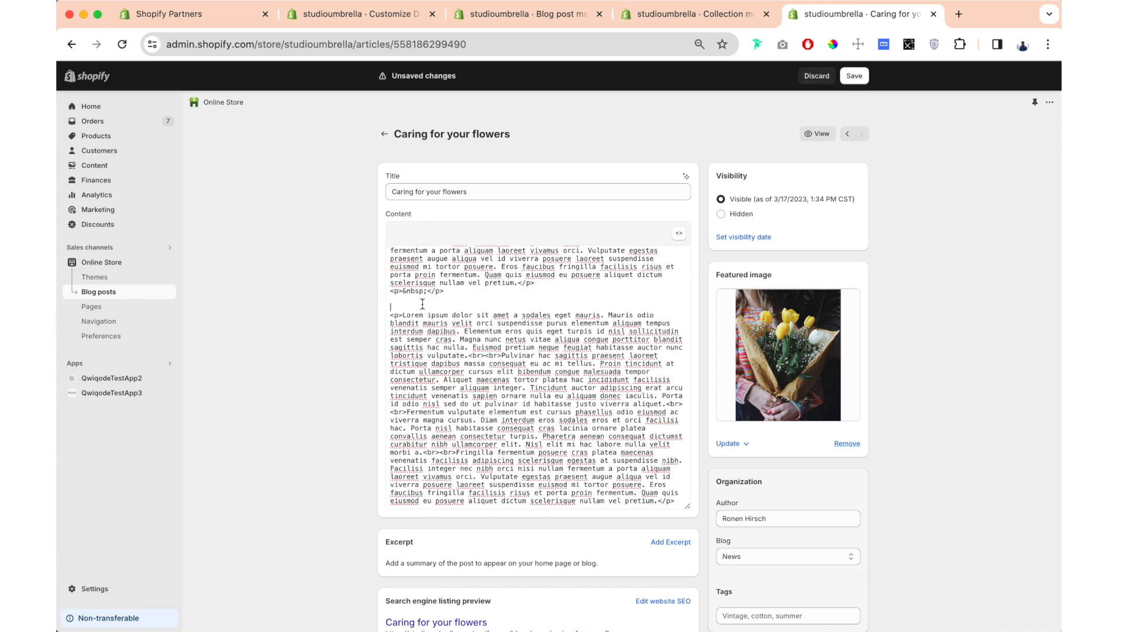
{"action": "left_click", "coordinate": [855, 76]}
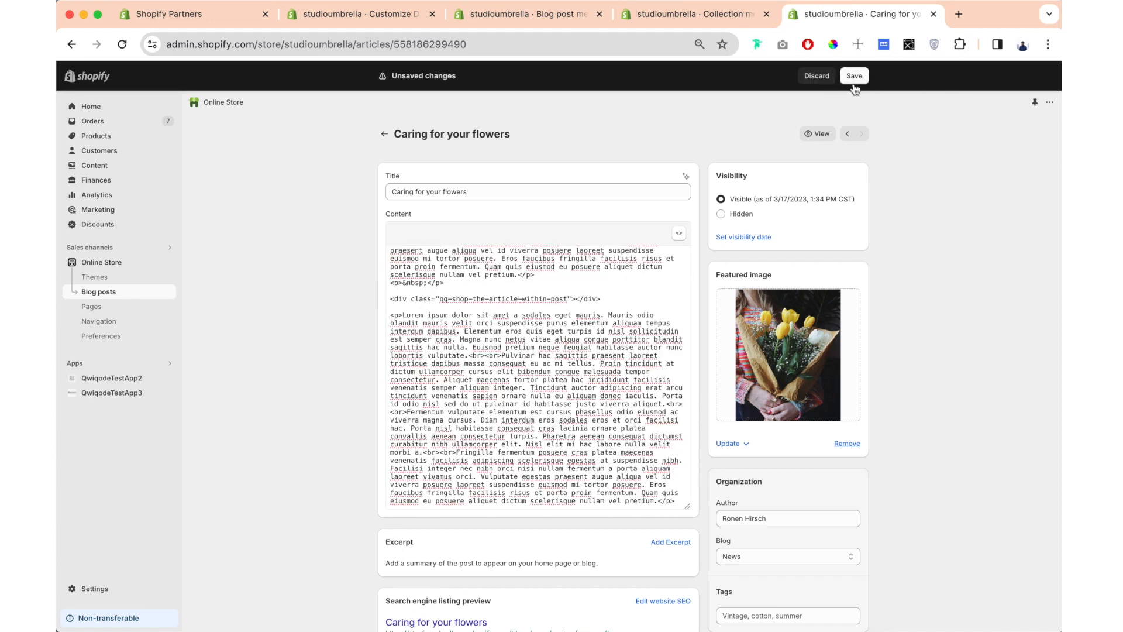
- Check the product carousel embedded inside the article in the theme preview and page forward through its products
{"action": "left_click", "coordinate": [363, 18]}
{"action": "scroll", "coordinate": [631, 330], "scroll_direction": "down", "scroll_amount": 6}
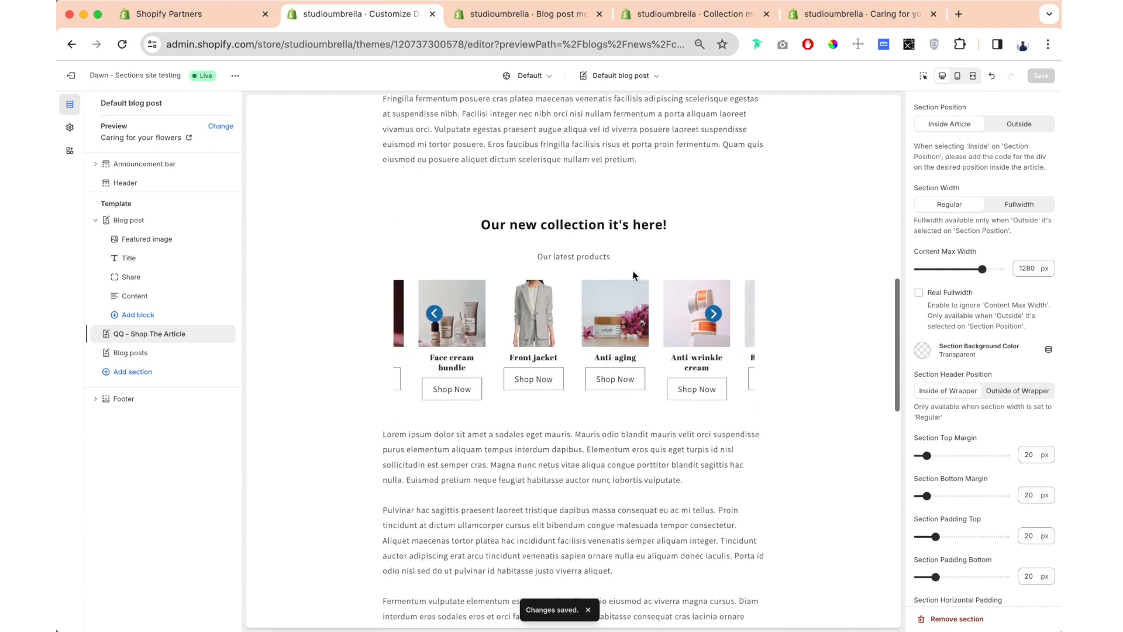
{"action": "left_click", "coordinate": [713, 314]}
{"action": "left_click", "coordinate": [714, 316]}
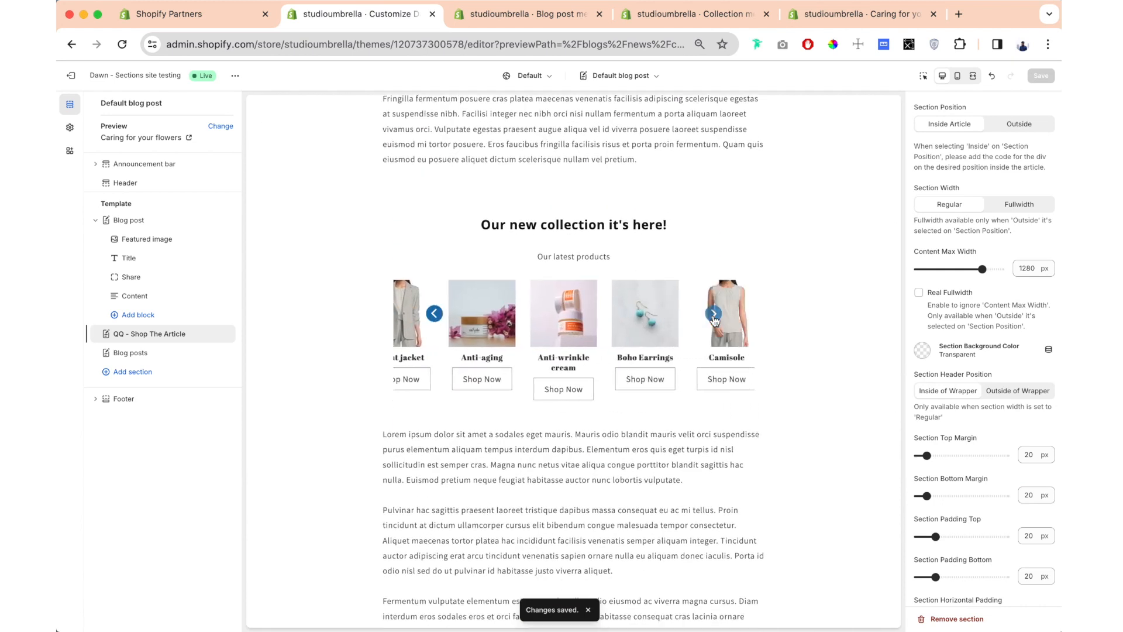
{"action": "left_click", "coordinate": [714, 315]}
{"action": "left_click", "coordinate": [713, 315]}
{"action": "left_click", "coordinate": [714, 315]}
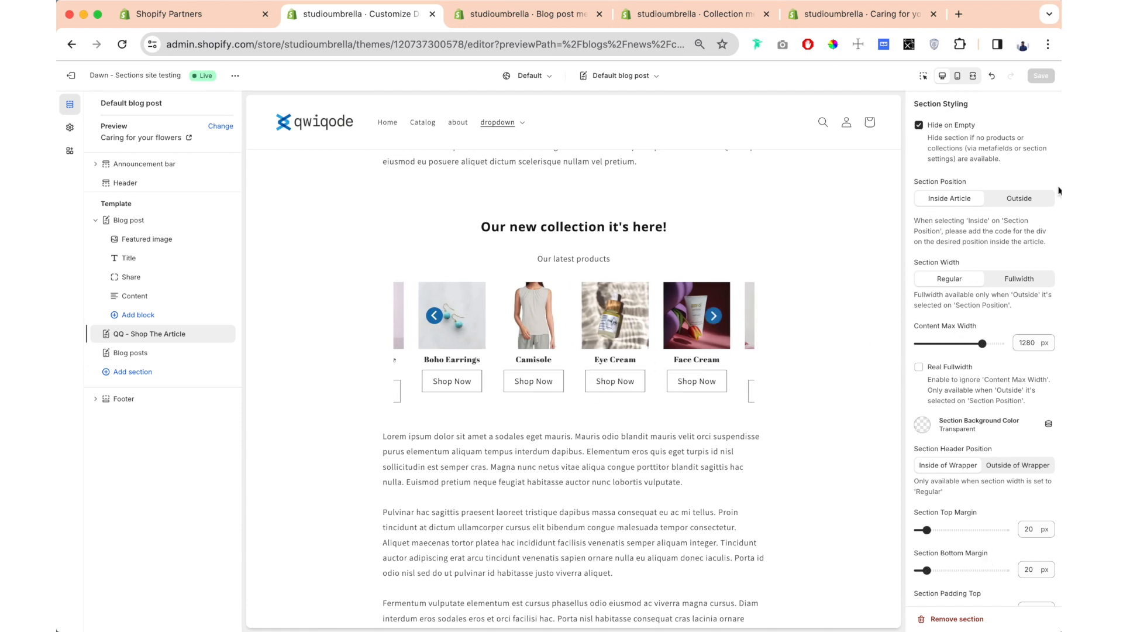
- Set the section position to Outside and the section width to Fullwidth
{"action": "left_click", "coordinate": [1008, 199]}
{"action": "scroll", "coordinate": [946, 214], "scroll_direction": "down", "scroll_amount": 2}
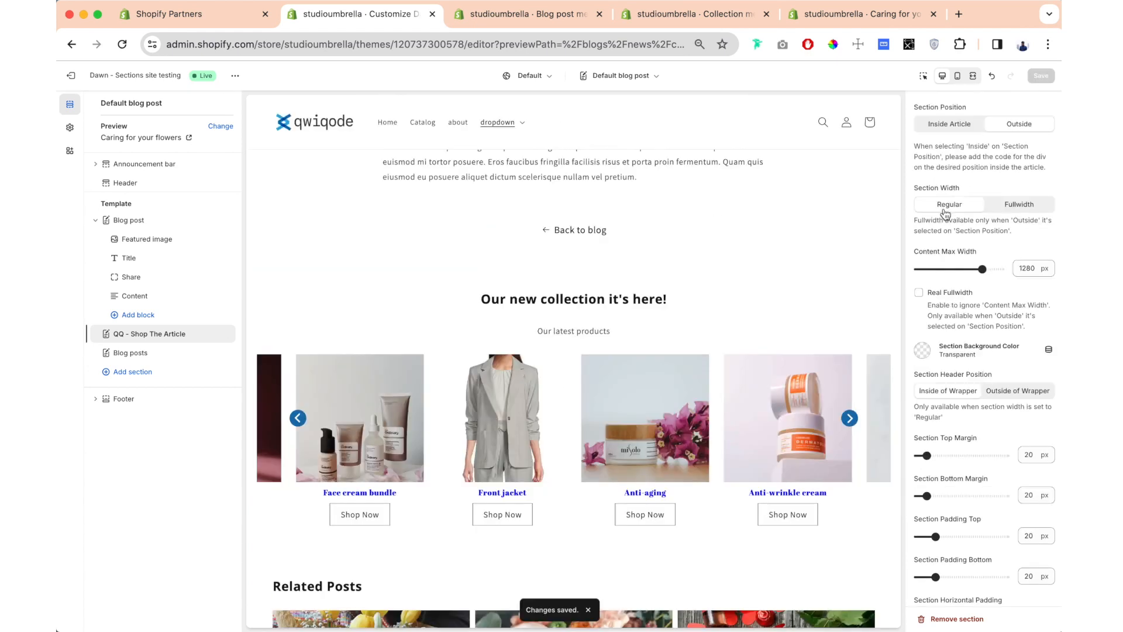
{"action": "scroll", "coordinate": [1016, 243], "scroll_direction": "down", "scroll_amount": 2}
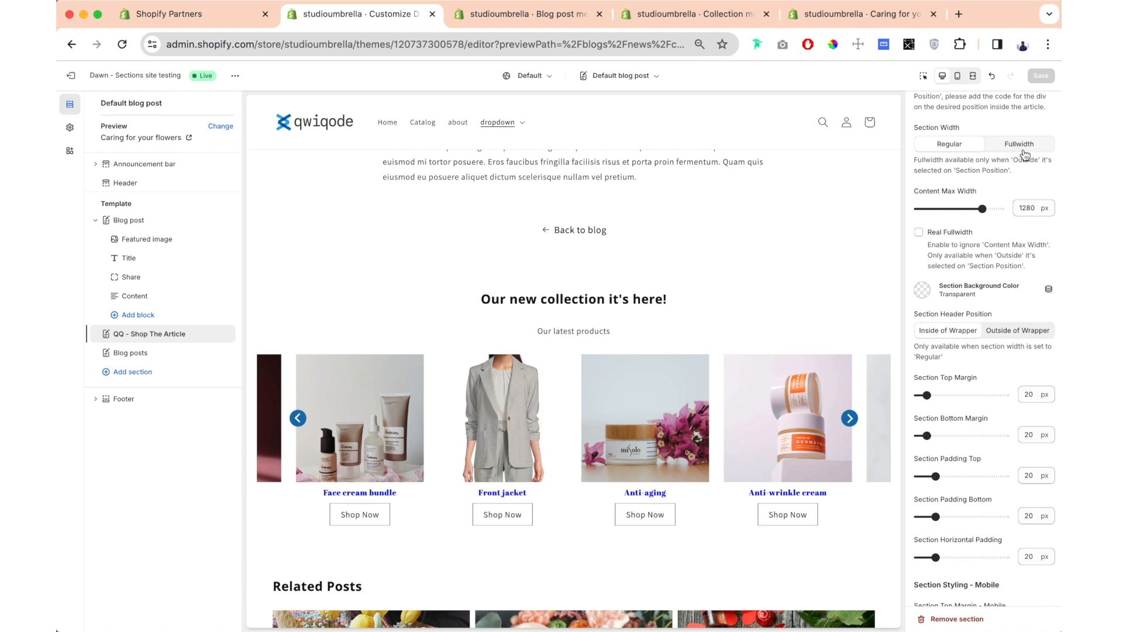
{"action": "left_click", "coordinate": [1024, 147]}
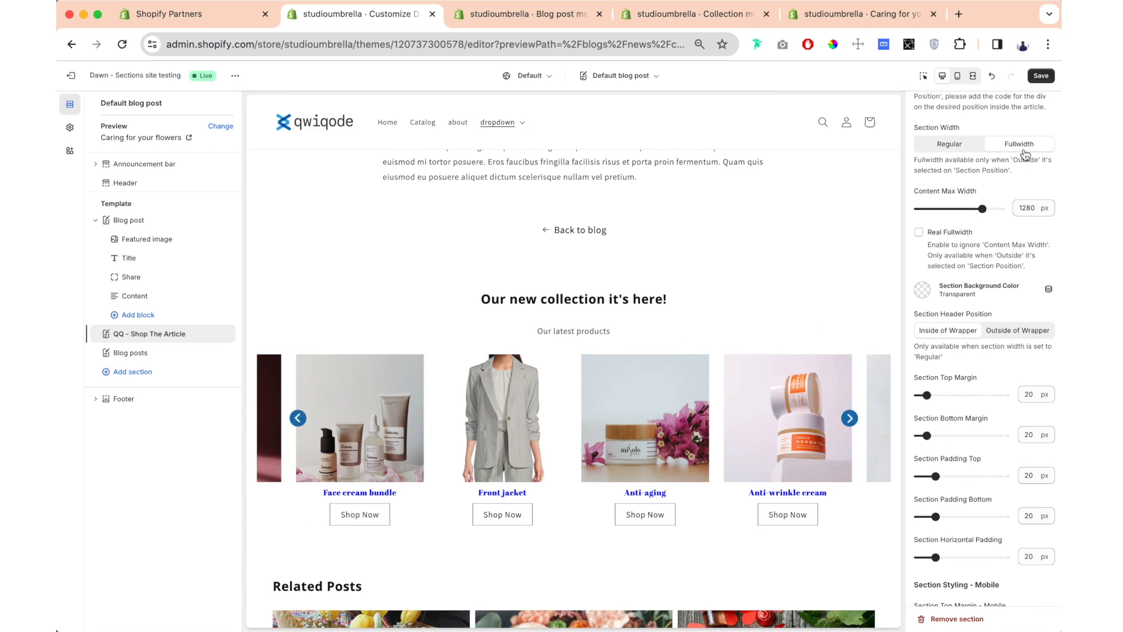
- Set the section background color to #F5F5F5
{"action": "left_click", "coordinate": [921, 291]}
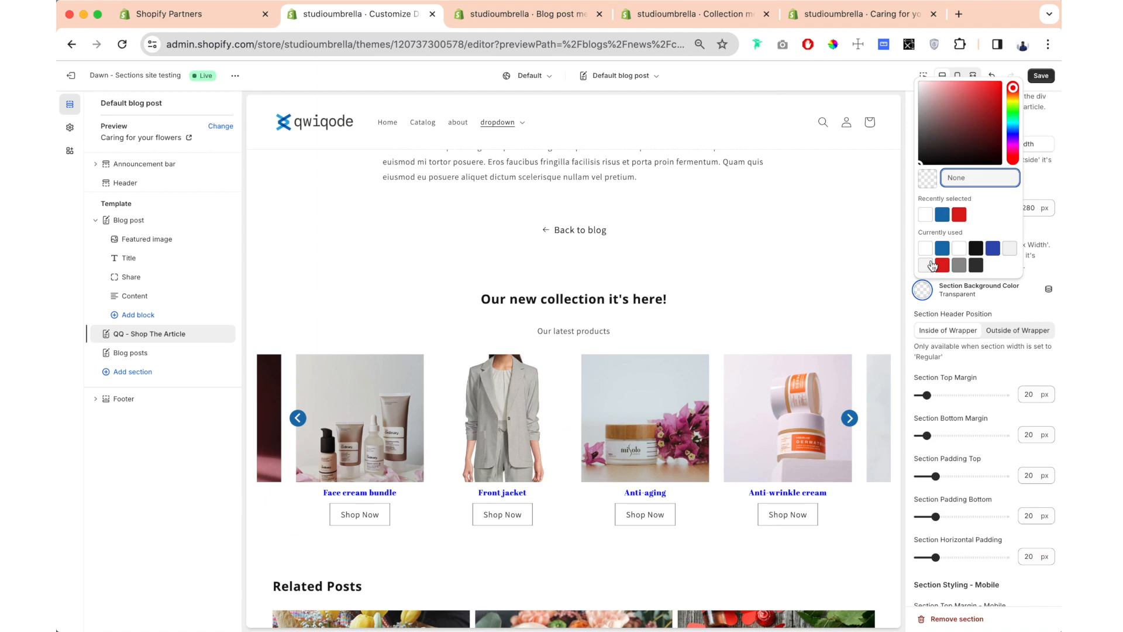
{"action": "left_click", "coordinate": [927, 265]}
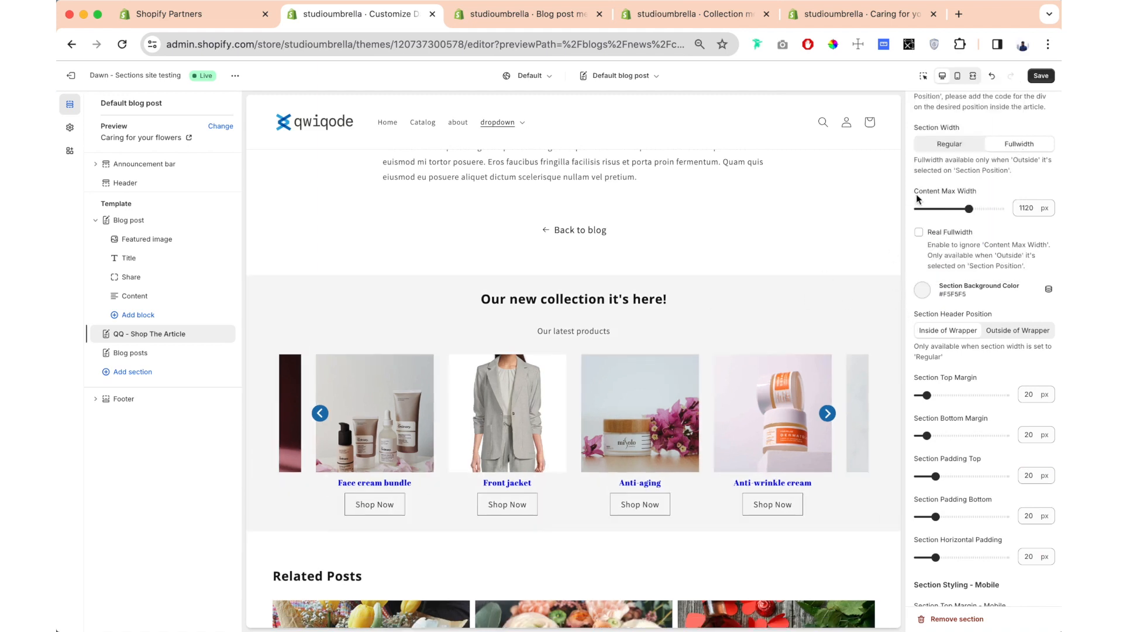
- Try a content max width of 940 px with Real Fullwidth enabled and check the section in the widened preview
{"action": "left_click_drag", "start_coordinate": [915, 194], "coordinate": [918, 194]}
{"action": "mouse_move", "coordinate": [968, 209]}
{"action": "left_mouse_down"}
{"action": "mouse_move", "coordinate": [945, 206]}
{"action": "mouse_move", "coordinate": [986, 204]}
{"action": "mouse_move", "coordinate": [956, 209]}
{"action": "left_mouse_up"}
{"action": "left_click", "coordinate": [991, 206]}
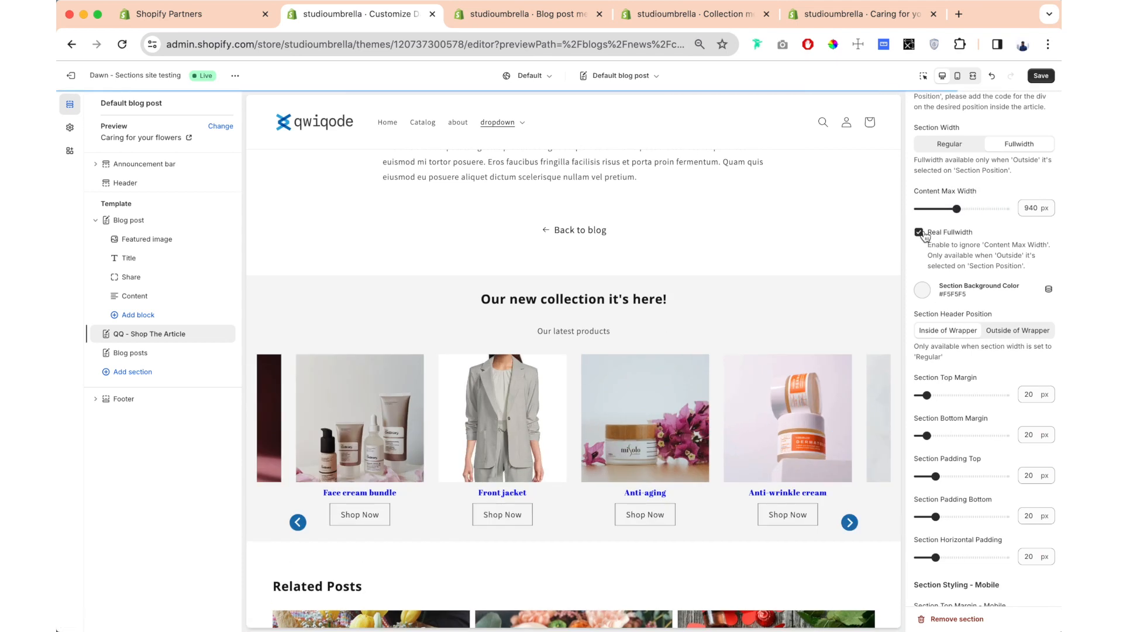
{"action": "left_click", "coordinate": [973, 76]}
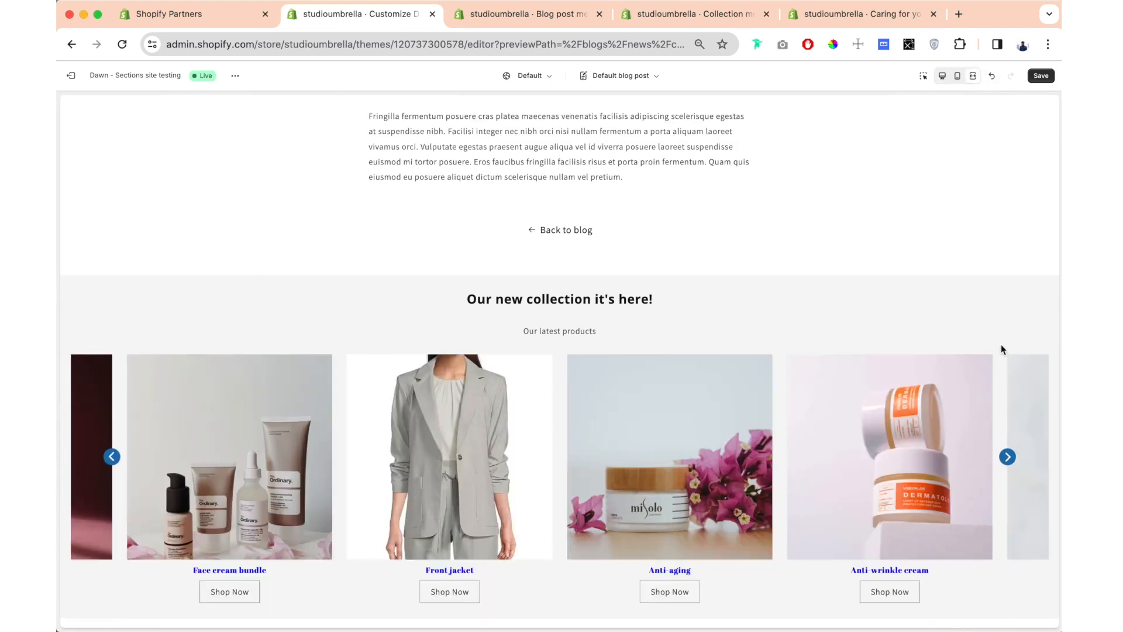
{"action": "left_click", "coordinate": [973, 76]}
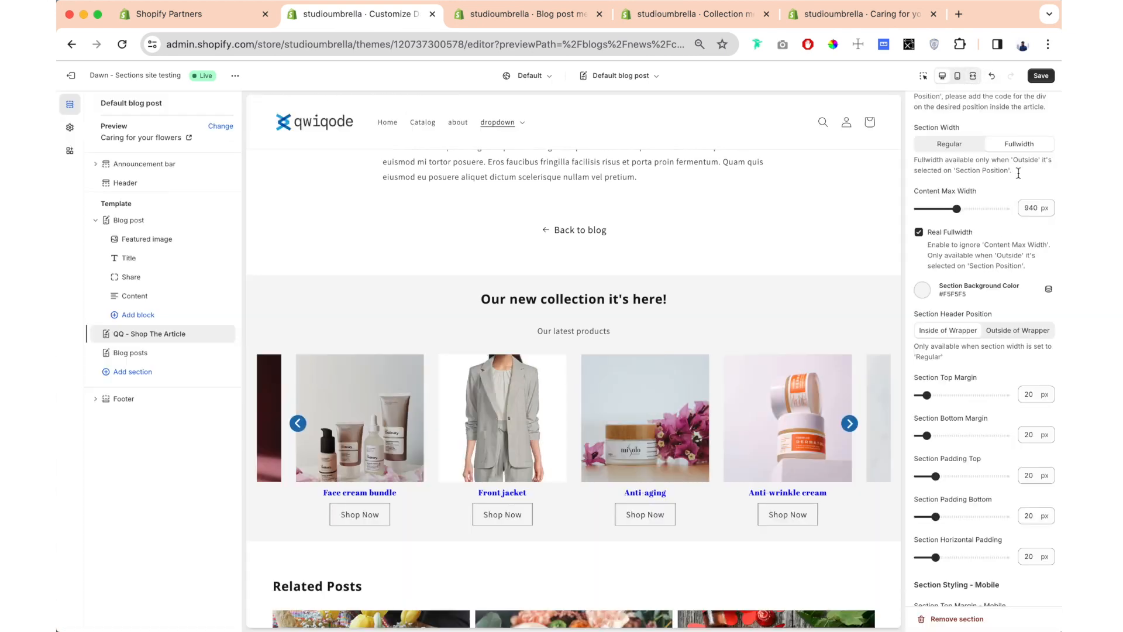
- Disable Real Fullwidth, set the content max width to 1140 px, and check the section in the widened preview
{"action": "left_click", "coordinate": [918, 233]}
{"action": "left_click_drag", "start_coordinate": [956, 209], "coordinate": [971, 208]}
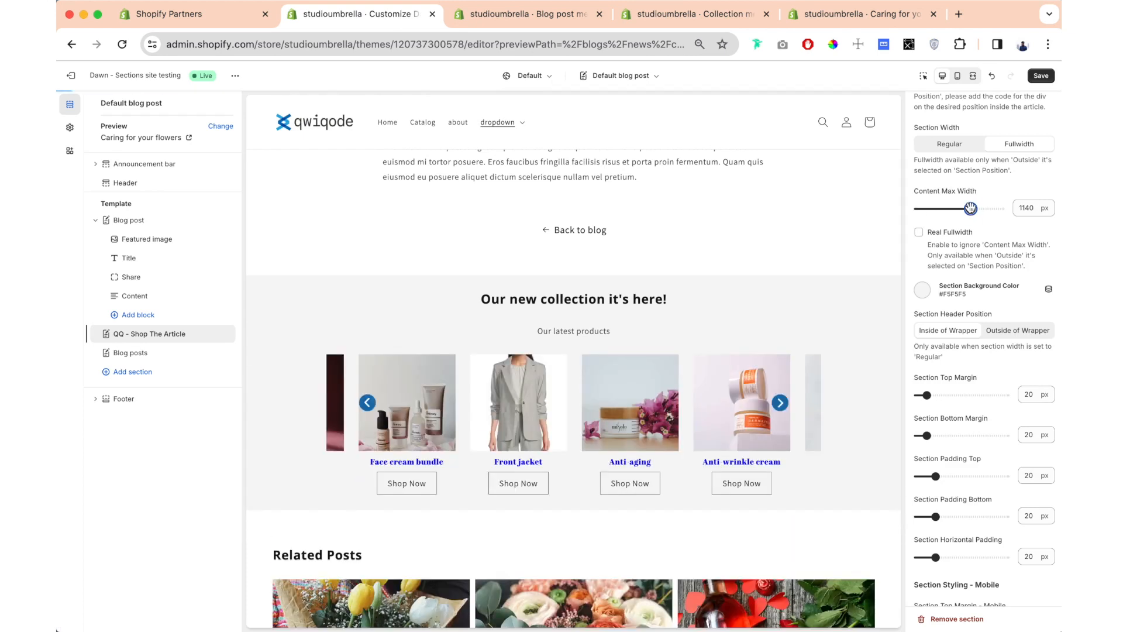
{"action": "left_click", "coordinate": [972, 76]}
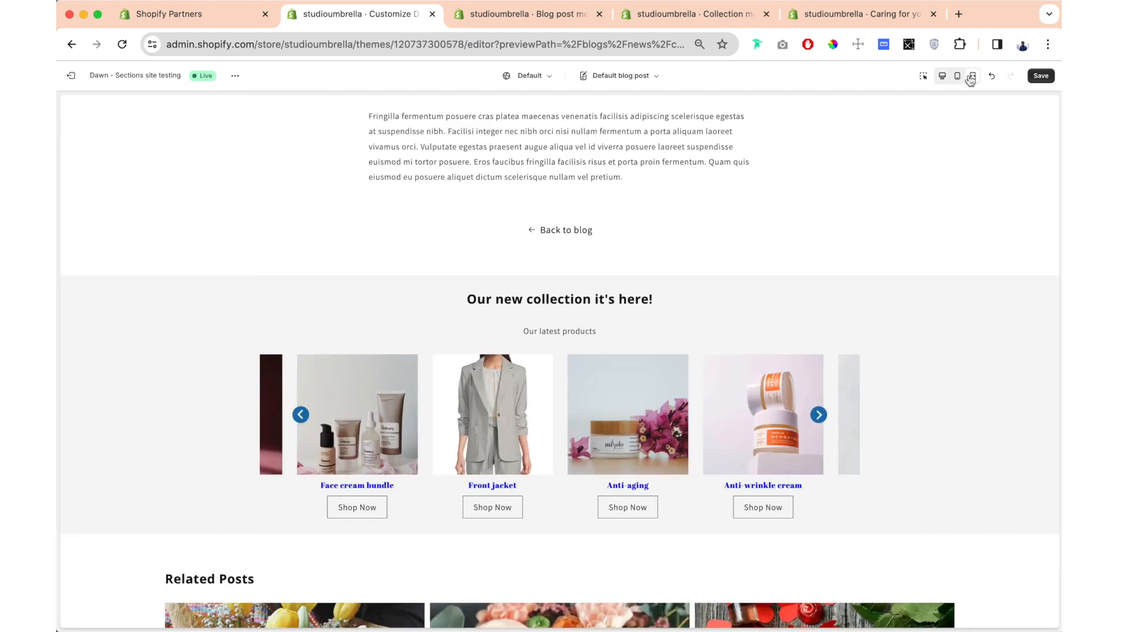
{"action": "left_click", "coordinate": [942, 76]}
- Compare the section header outside and inside of the wrapper at Regular section width, and return the width to Fullwidth
{"action": "scroll", "coordinate": [974, 224], "scroll_direction": "down", "scroll_amount": 5}
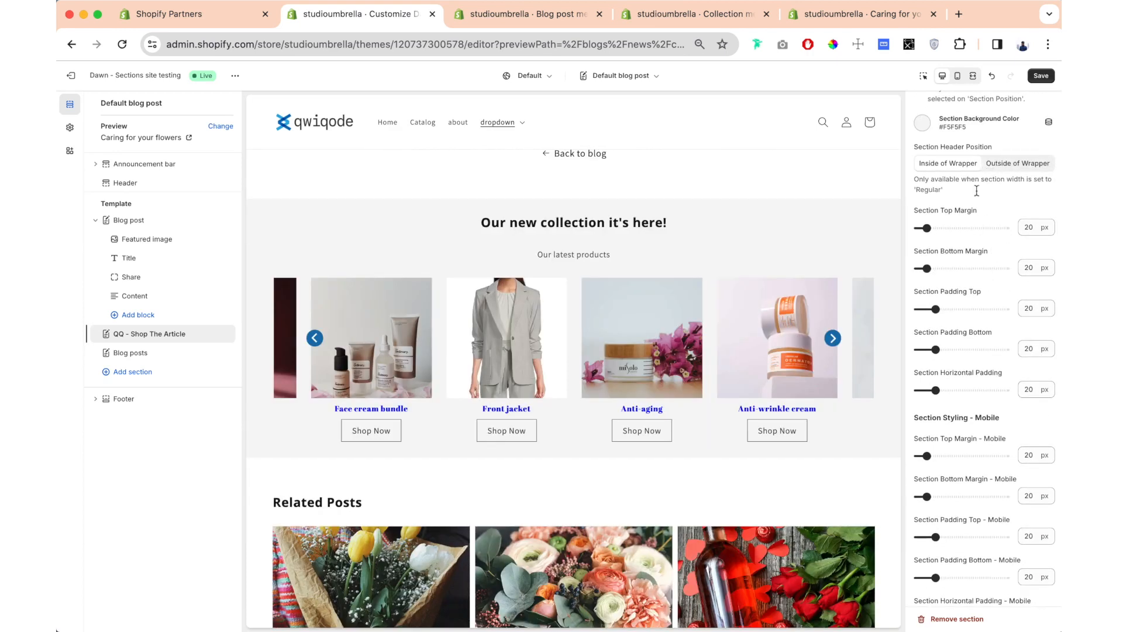
{"action": "scroll", "coordinate": [965, 181], "scroll_direction": "up", "scroll_amount": 3}
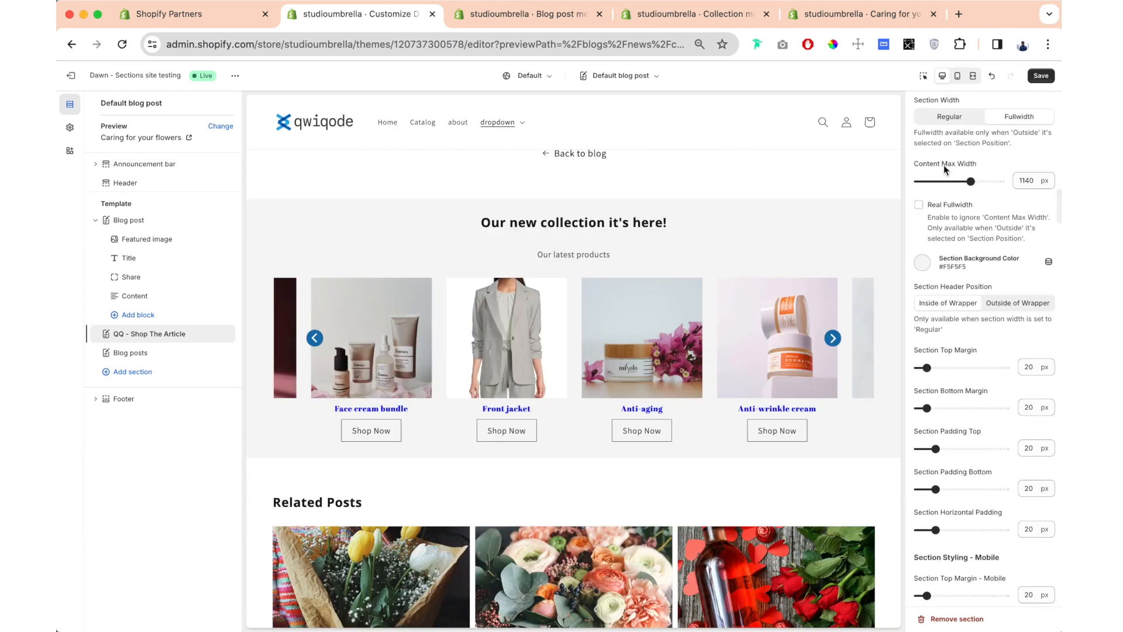
{"action": "scroll", "coordinate": [946, 170], "scroll_direction": "up", "scroll_amount": 1}
{"action": "left_click", "coordinate": [948, 171]}
{"action": "left_click_drag", "start_coordinate": [492, 257], "coordinate": [672, 292]}
{"action": "left_click", "coordinate": [671, 295]}
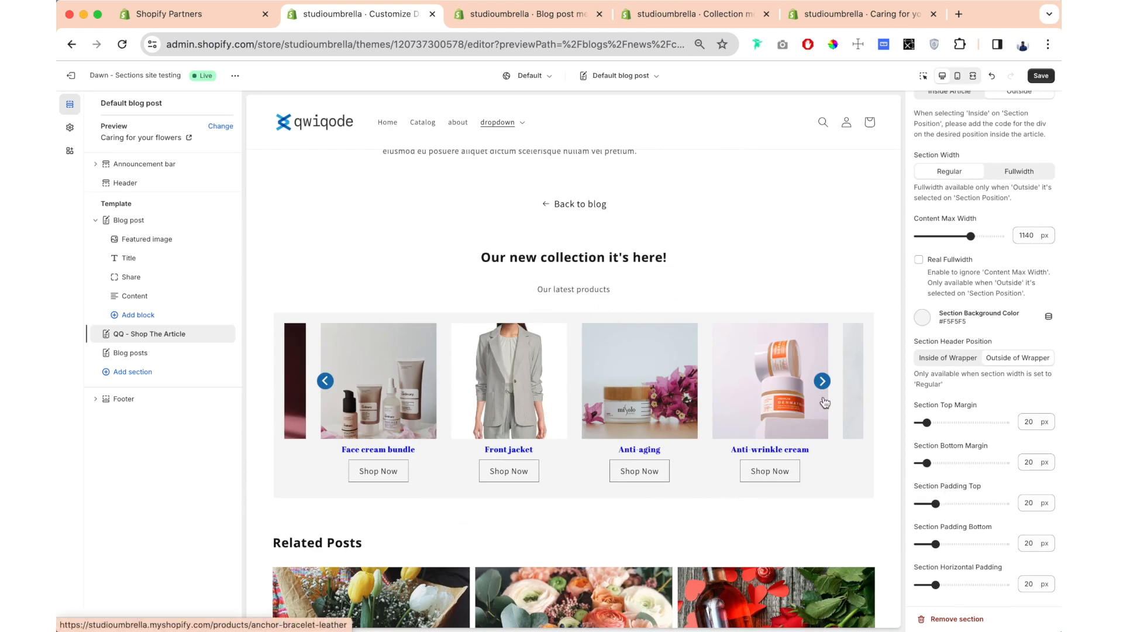
{"action": "left_click", "coordinate": [960, 364]}
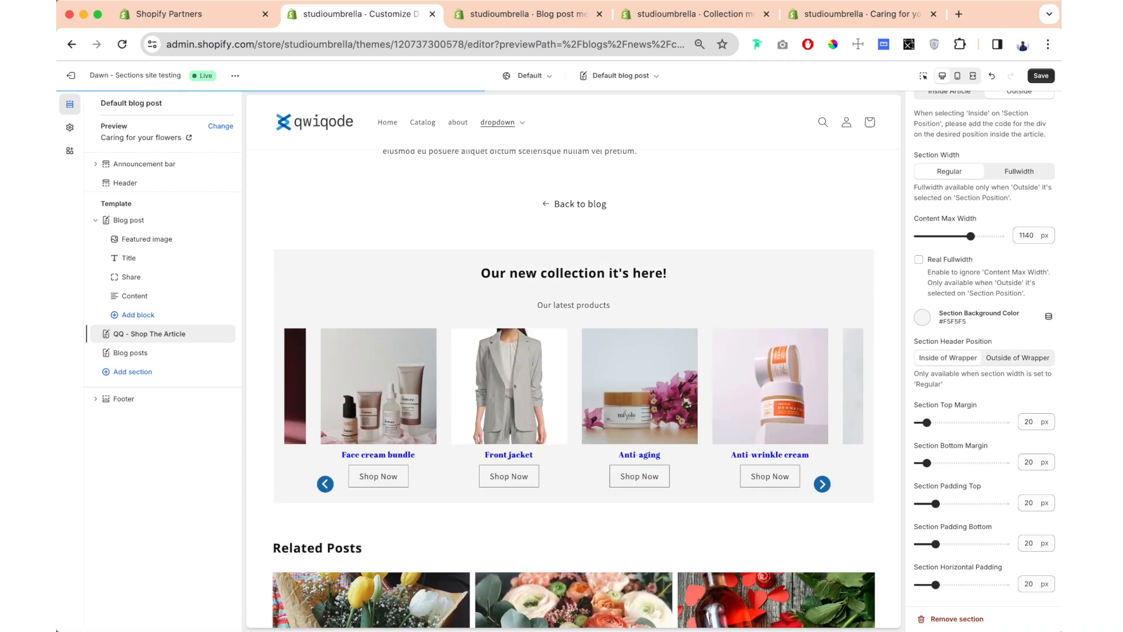
{"action": "left_click", "coordinate": [1025, 174]}
- Set the section padding to 39 px top, 40 px bottom, and 30 px horizontal
{"action": "scroll", "coordinate": [959, 242], "scroll_direction": "down", "scroll_amount": 4}
{"action": "scroll", "coordinate": [957, 242], "scroll_direction": "down", "scroll_amount": 1}
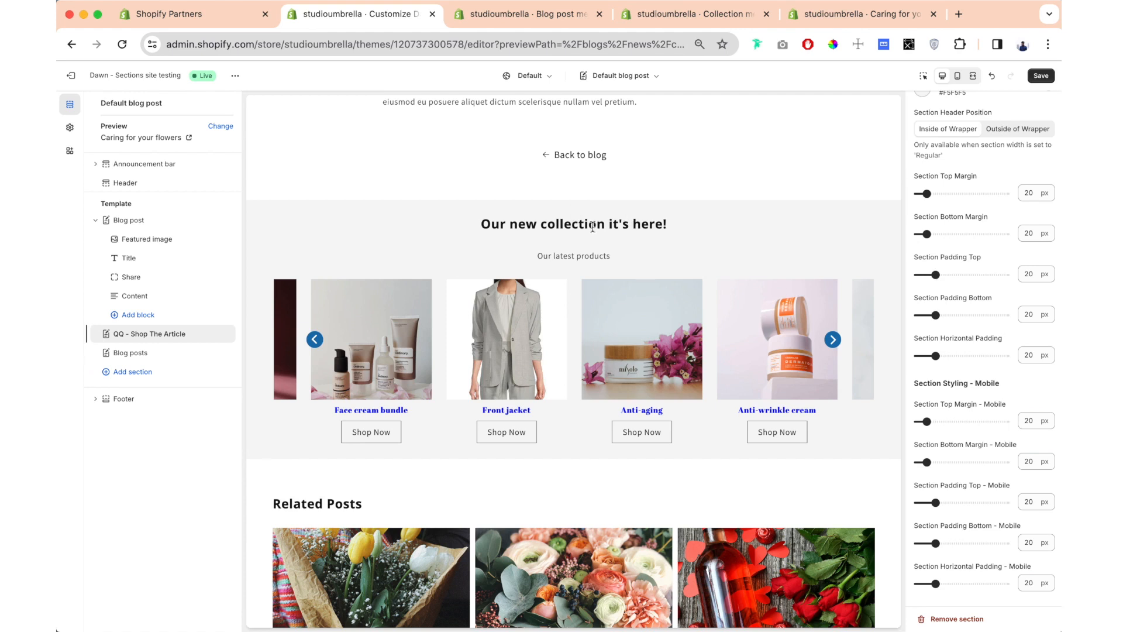
{"action": "left_click_drag", "start_coordinate": [936, 275], "coordinate": [952, 274]}
{"action": "left_click", "coordinate": [939, 315]}
{"action": "left_click_drag", "start_coordinate": [942, 314], "coordinate": [953, 315]}
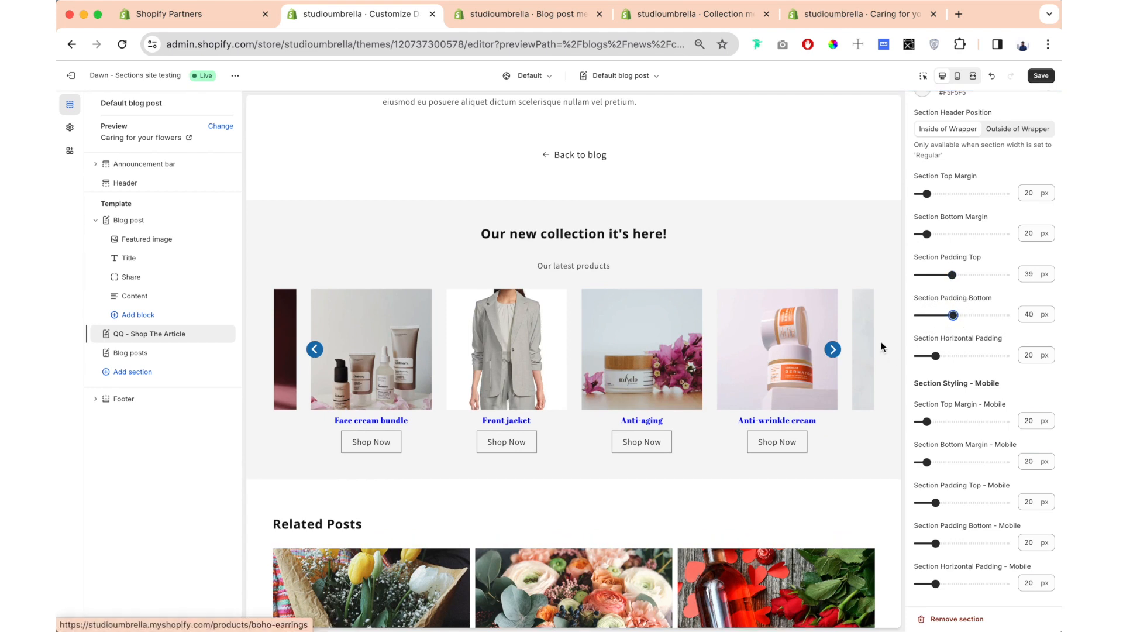
{"action": "scroll", "coordinate": [964, 230], "scroll_direction": "down", "scroll_amount": 3}
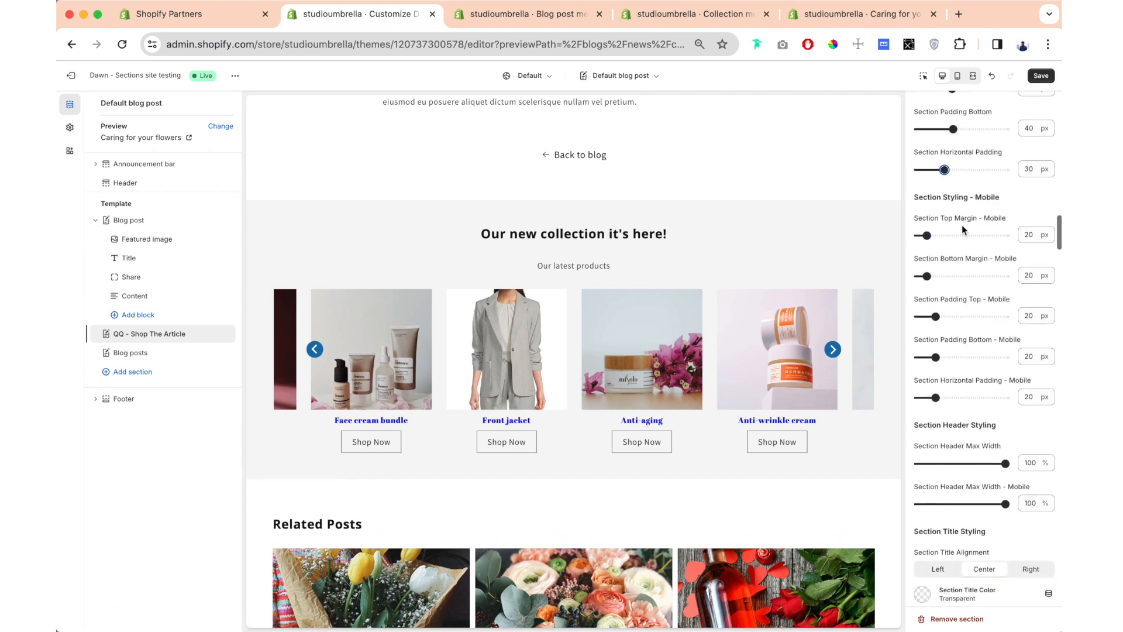
{"action": "left_click_drag", "start_coordinate": [1006, 201], "coordinate": [919, 197]}
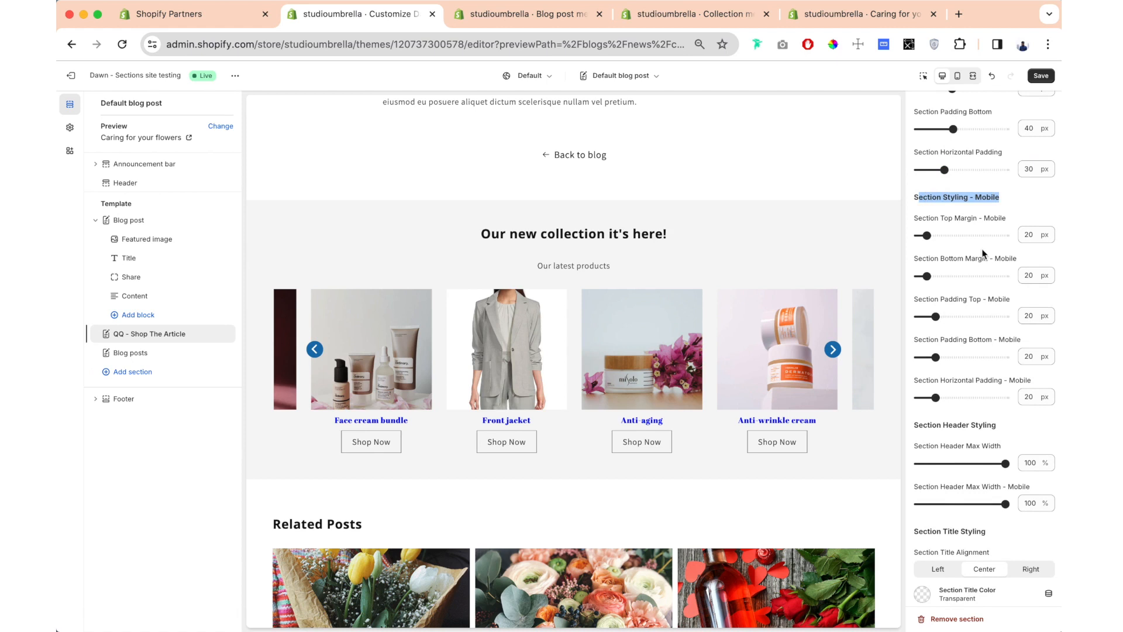
- Lengthen the section title by repeating "Our new collection it's here!" until it occurs four times
{"action": "scroll", "coordinate": [989, 251], "scroll_direction": "down", "scroll_amount": 5}
{"action": "scroll", "coordinate": [939, 244], "scroll_direction": "down", "scroll_amount": 1}
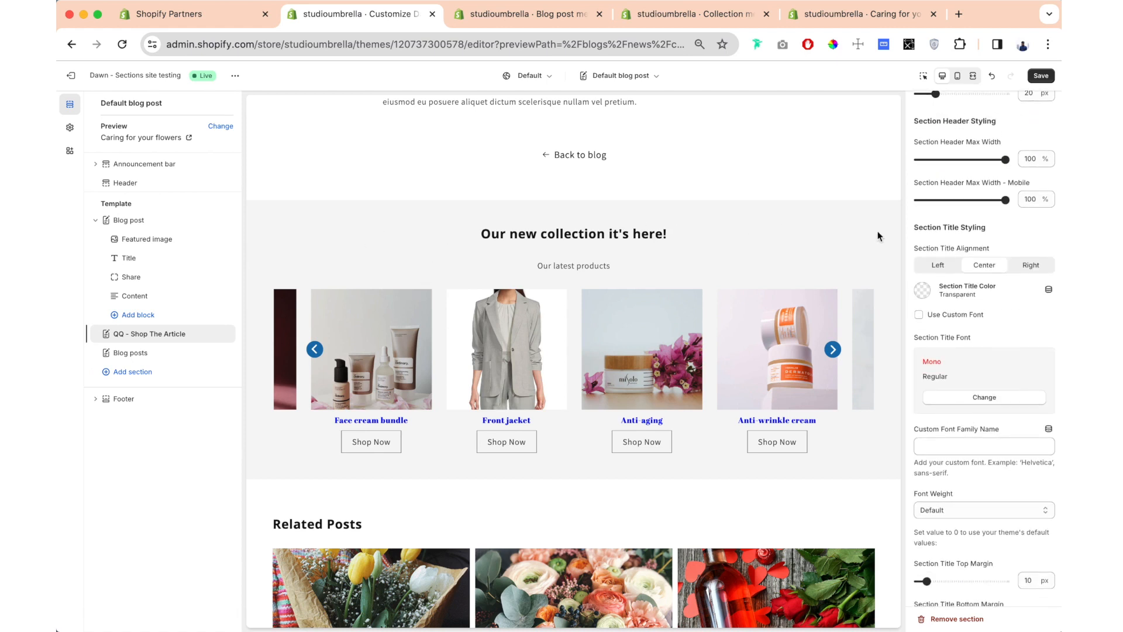
{"action": "scroll", "coordinate": [956, 275], "scroll_direction": "up", "scroll_amount": 15}
{"action": "scroll", "coordinate": [988, 479], "scroll_direction": "down", "scroll_amount": 3}
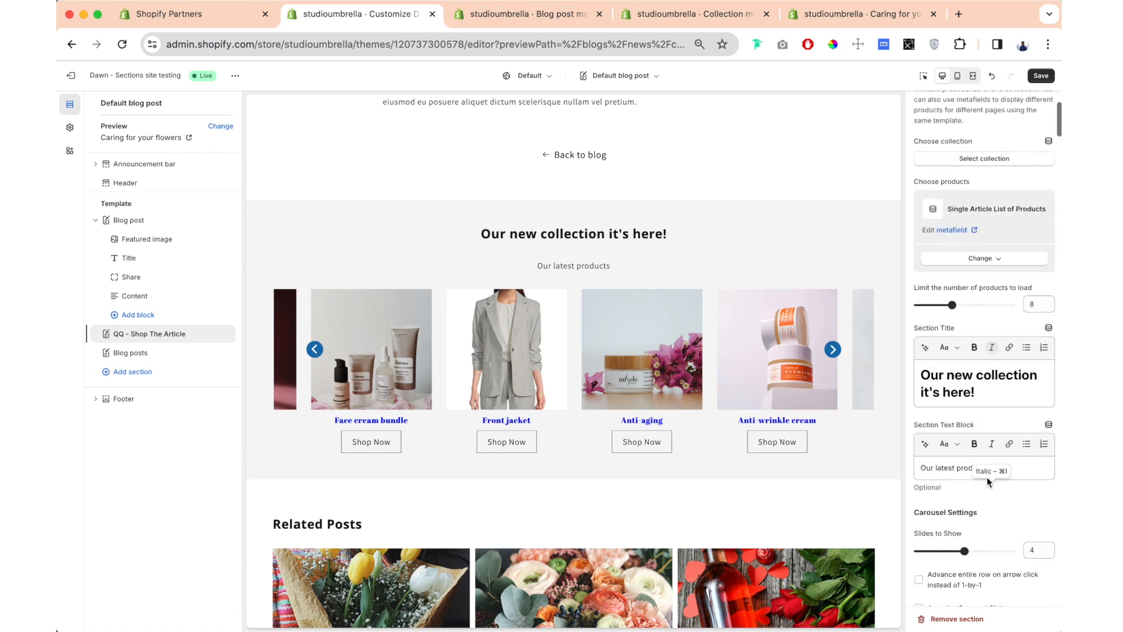
{"action": "left_click", "coordinate": [989, 366]}
{"action": "type", "text": "Our new collection it's here! Our new collection it's here! Our new collection it's here!"}
- Try a narrower Section Header Max Width to see how the long title wraps, and return it to 100%
{"action": "scroll", "coordinate": [982, 301], "scroll_direction": "down", "scroll_amount": 13}
{"action": "scroll", "coordinate": [980, 300], "scroll_direction": "down", "scroll_amount": 15}
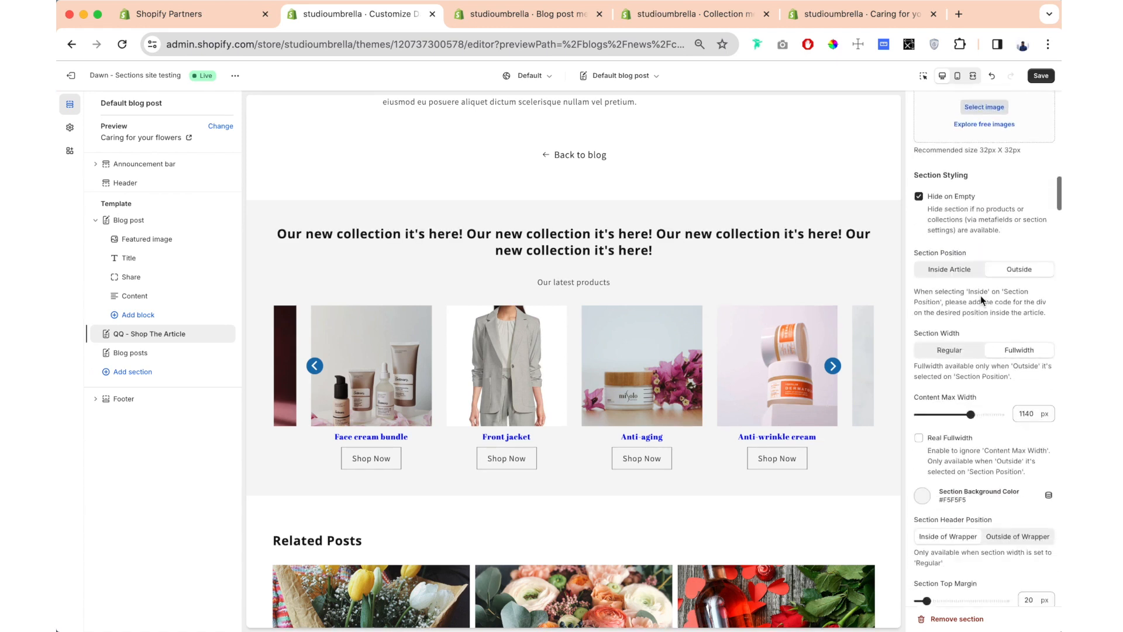
{"action": "scroll", "coordinate": [981, 299], "scroll_direction": "down", "scroll_amount": 2}
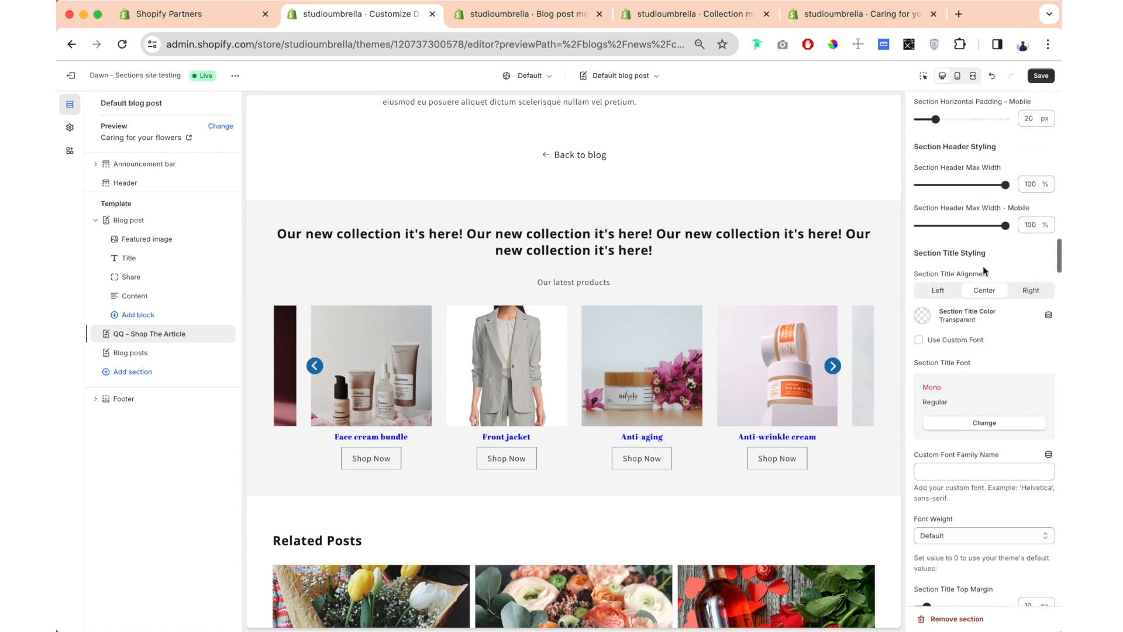
{"action": "left_click_drag", "start_coordinate": [1004, 184], "coordinate": [1013, 213]}
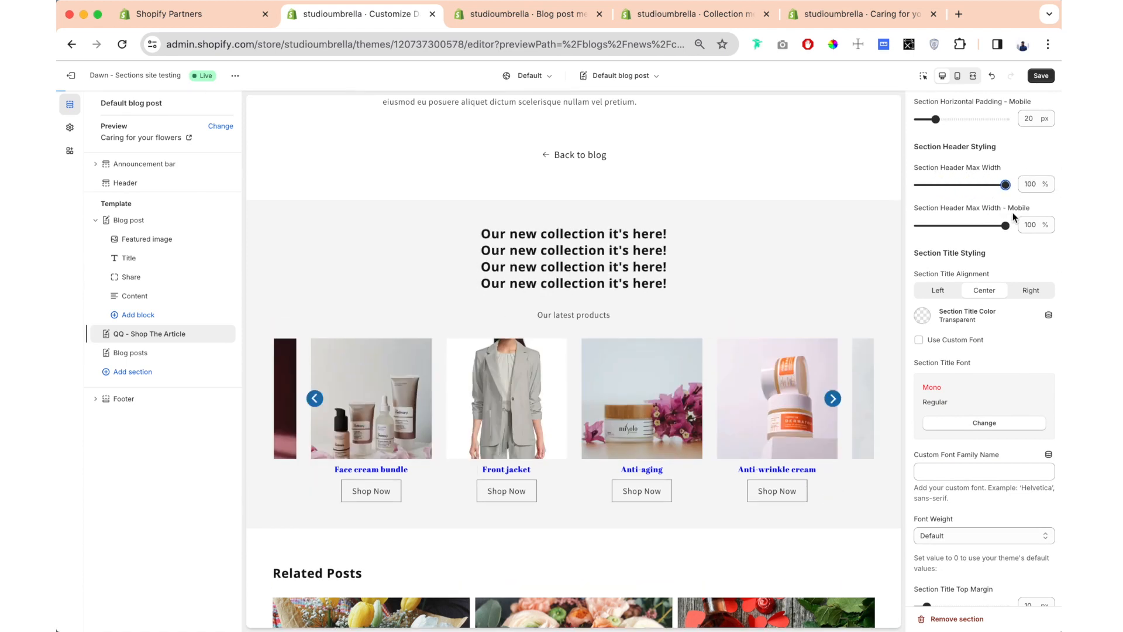
- Delete the repeated text from the section title, leaving a single "Our new collection it's here!"
{"action": "scroll", "coordinate": [1008, 207], "scroll_direction": "up", "scroll_amount": 5}
{"action": "scroll", "coordinate": [1011, 212], "scroll_direction": "down", "scroll_amount": 1}
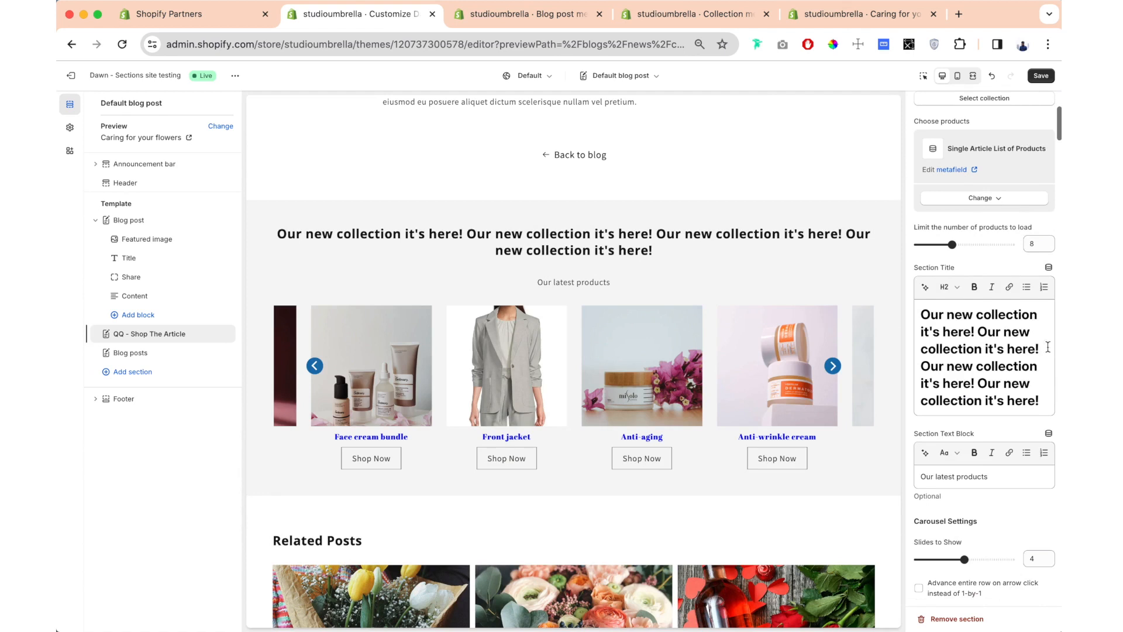
{"action": "left_click_drag", "start_coordinate": [977, 331], "coordinate": [1050, 406]}
{"action": "key", "text": "BackSpace"}
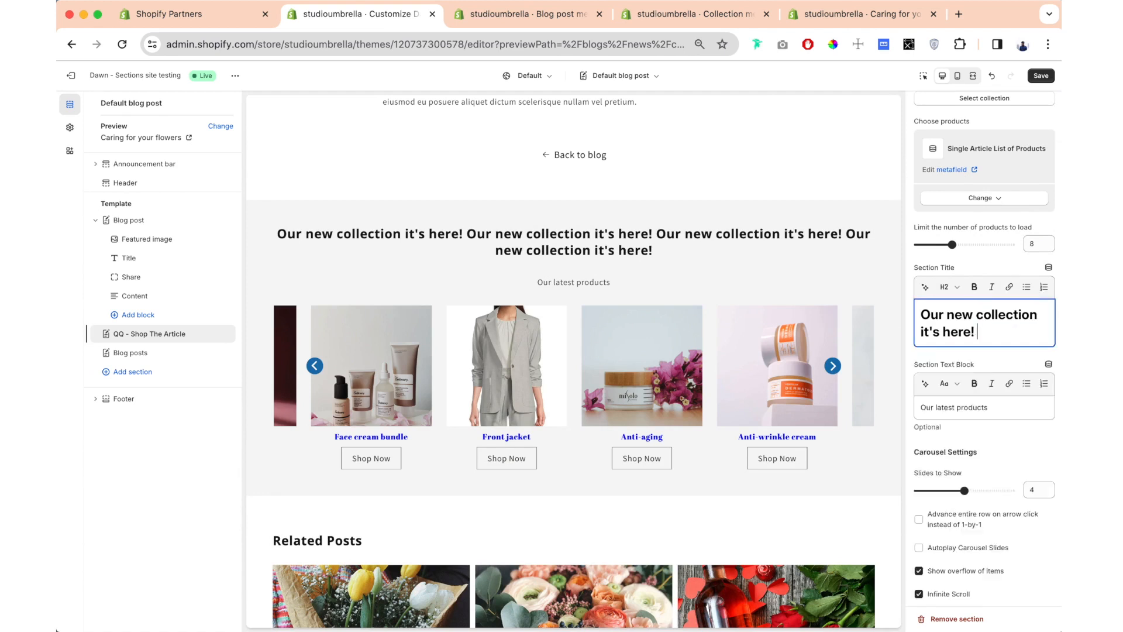
- Try the Left and Right alignments for the section title, and return it to Center
{"action": "scroll", "coordinate": [1010, 404], "scroll_direction": "down", "scroll_amount": 10}
{"action": "scroll", "coordinate": [1010, 403], "scroll_direction": "down", "scroll_amount": 15}
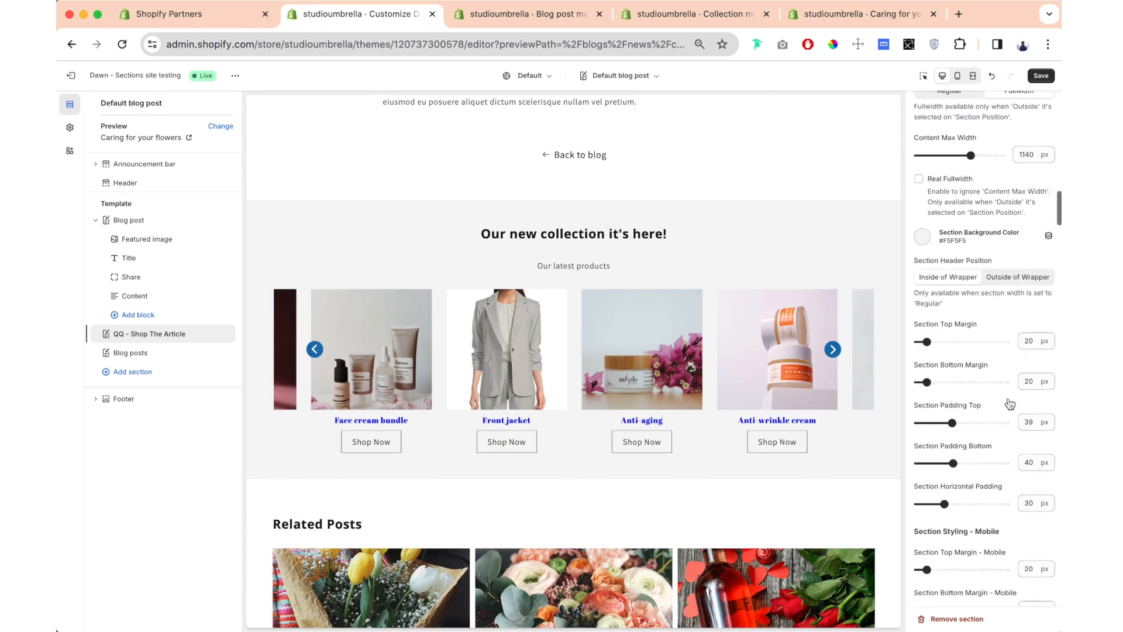
{"action": "scroll", "coordinate": [1010, 404], "scroll_direction": "down", "scroll_amount": 1}
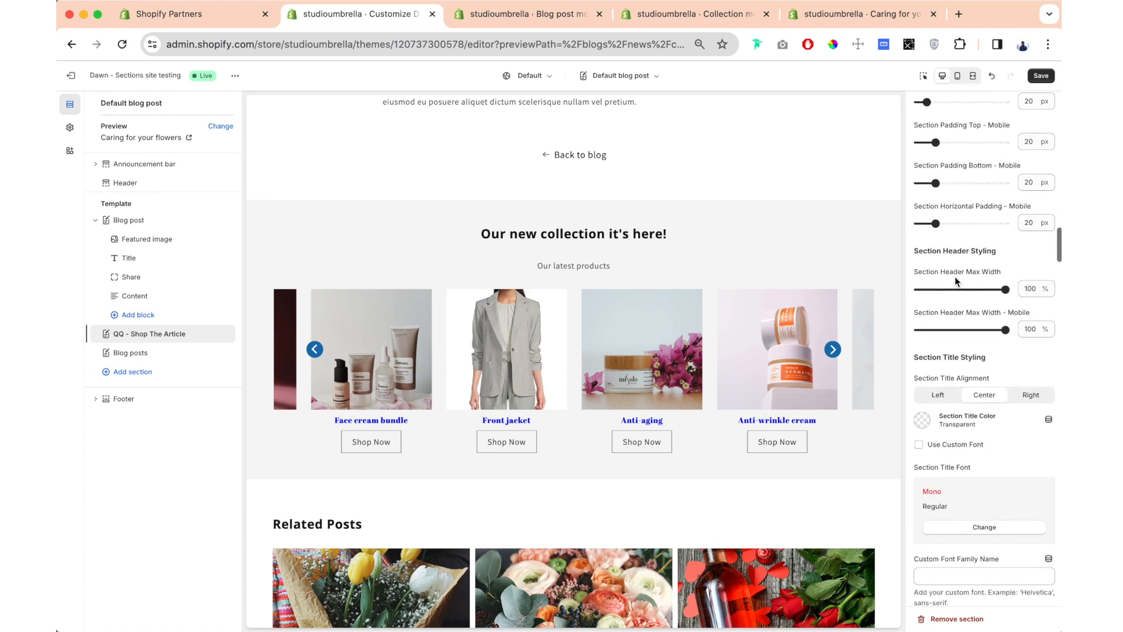
{"action": "scroll", "coordinate": [952, 281], "scroll_direction": "down", "scroll_amount": 5}
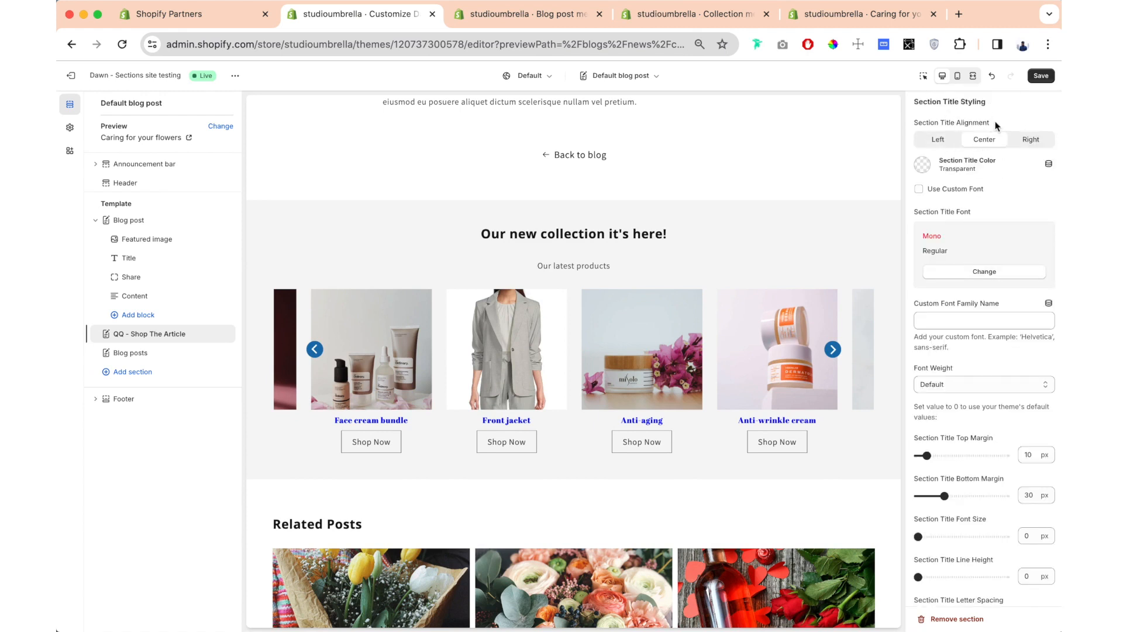
{"action": "left_click", "coordinate": [945, 143]}
{"action": "left_click", "coordinate": [1021, 142]}
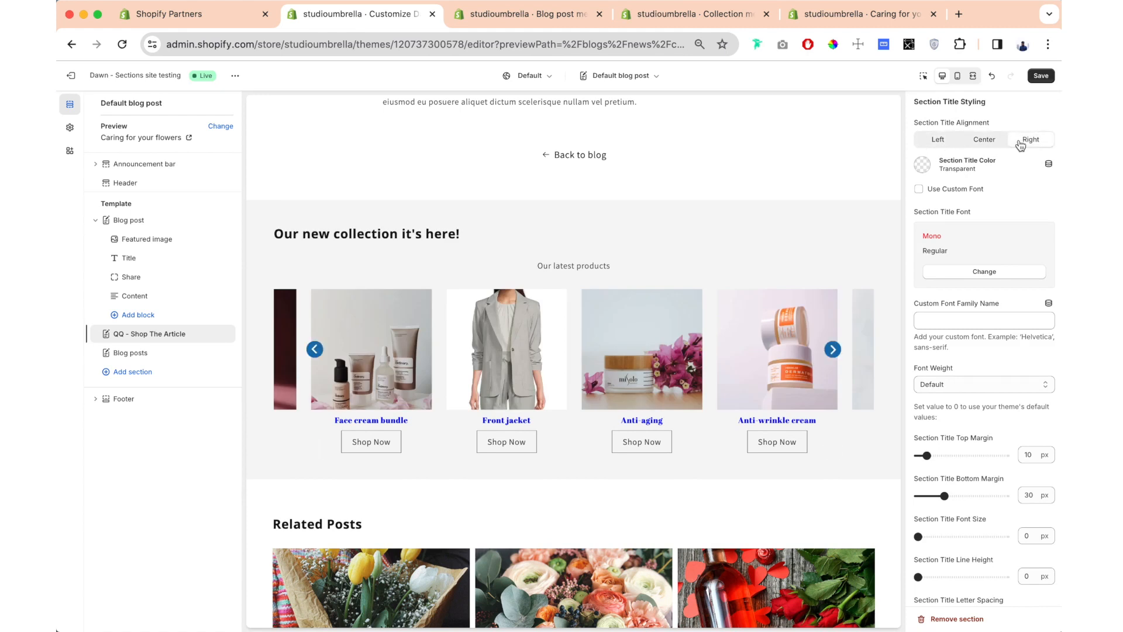
{"action": "left_click", "coordinate": [985, 139]}
- Set the Section Title Color to the blue #334FB4
{"action": "left_click", "coordinate": [922, 165]}
{"action": "left_click", "coordinate": [1010, 347]}
{"action": "left_click", "coordinate": [908, 206]}
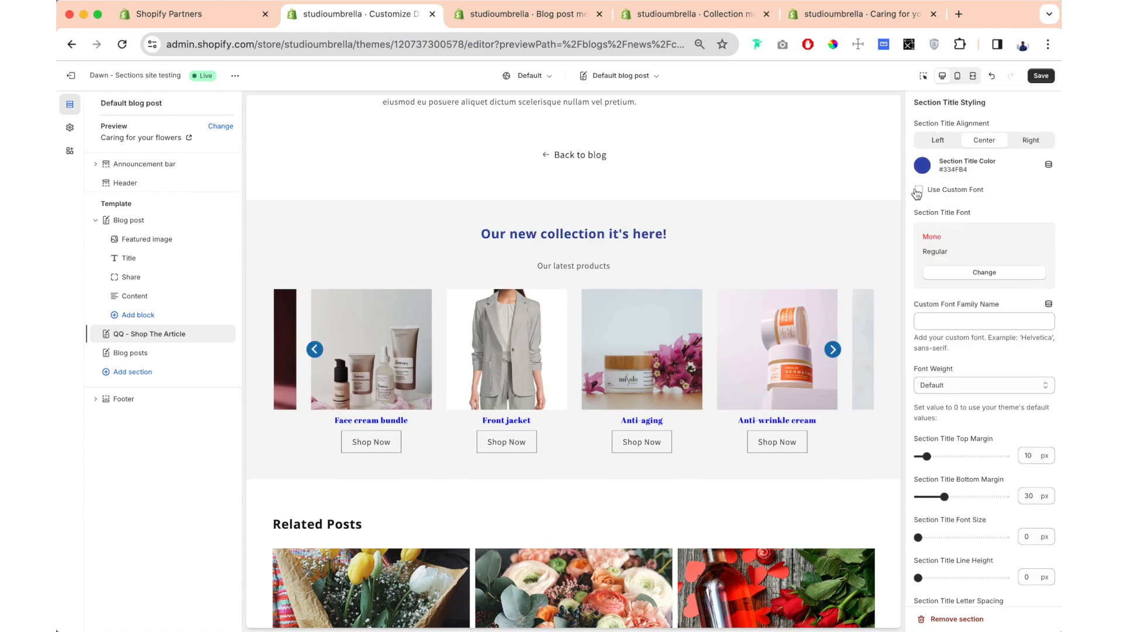
{"action": "scroll", "coordinate": [918, 193], "scroll_direction": "up", "scroll_amount": 1}
- Enable a custom font for the section title, choose Alegreya, and enter Helvetica as the custom font family name
{"action": "left_click", "coordinate": [919, 195]}
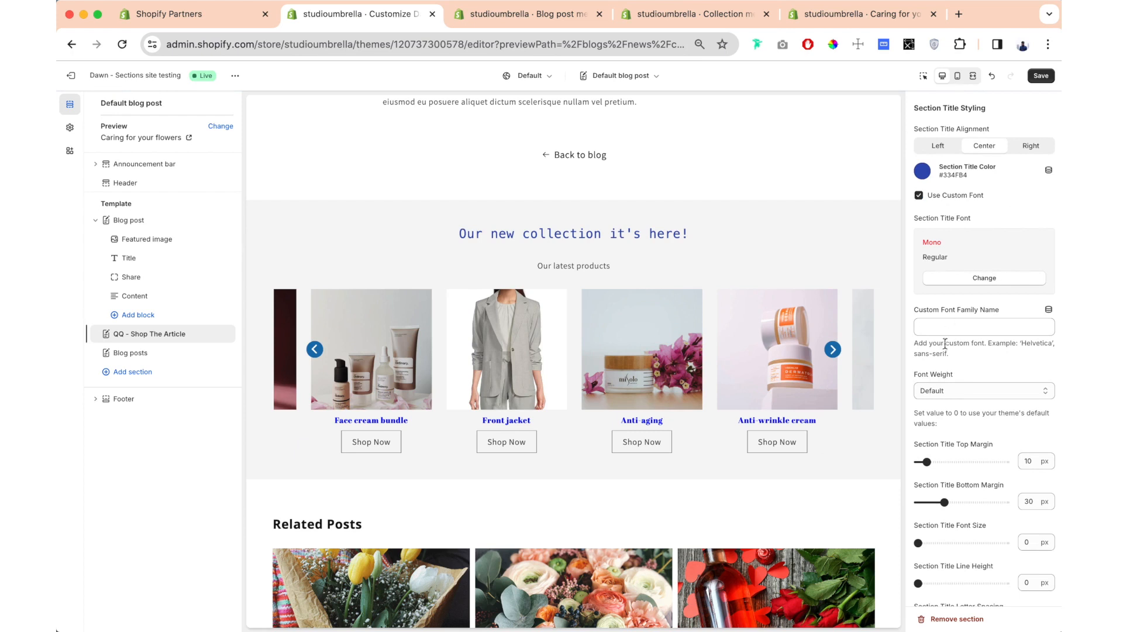
{"action": "left_click", "coordinate": [998, 279]}
{"action": "scroll", "coordinate": [985, 435], "scroll_direction": "down", "scroll_amount": 3}
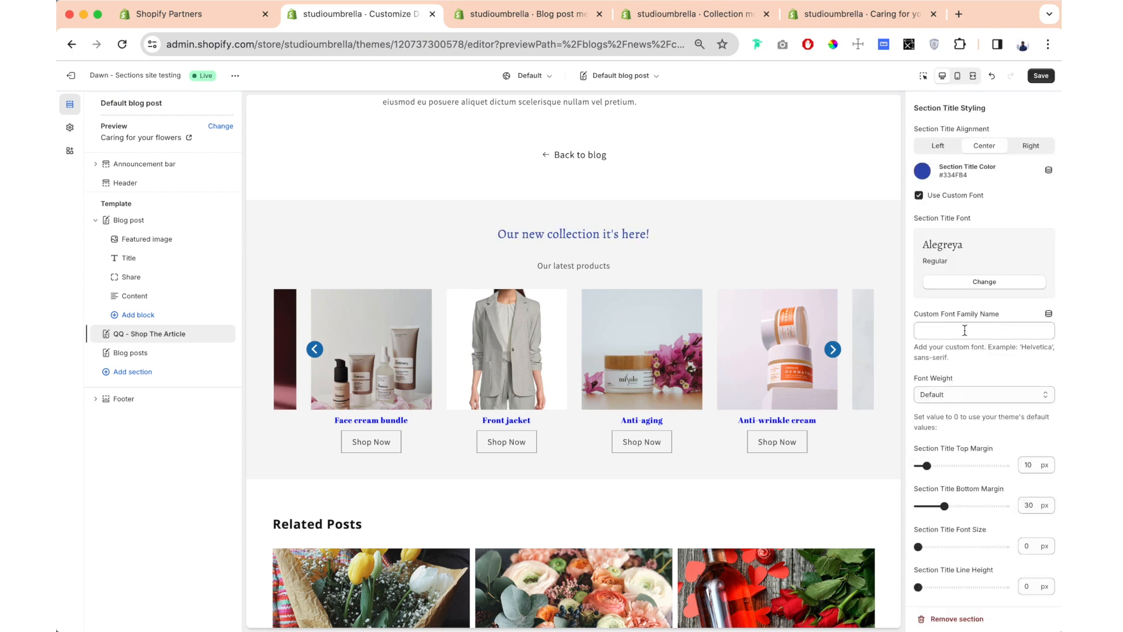
{"action": "left_click", "coordinate": [964, 330]}
{"action": "type", "text": "Helvetica"}
- Try the 700 (Bold) and 100 font weights on the section title, and return the weight to Default
{"action": "scroll", "coordinate": [940, 299], "scroll_direction": "down", "scroll_amount": 1}
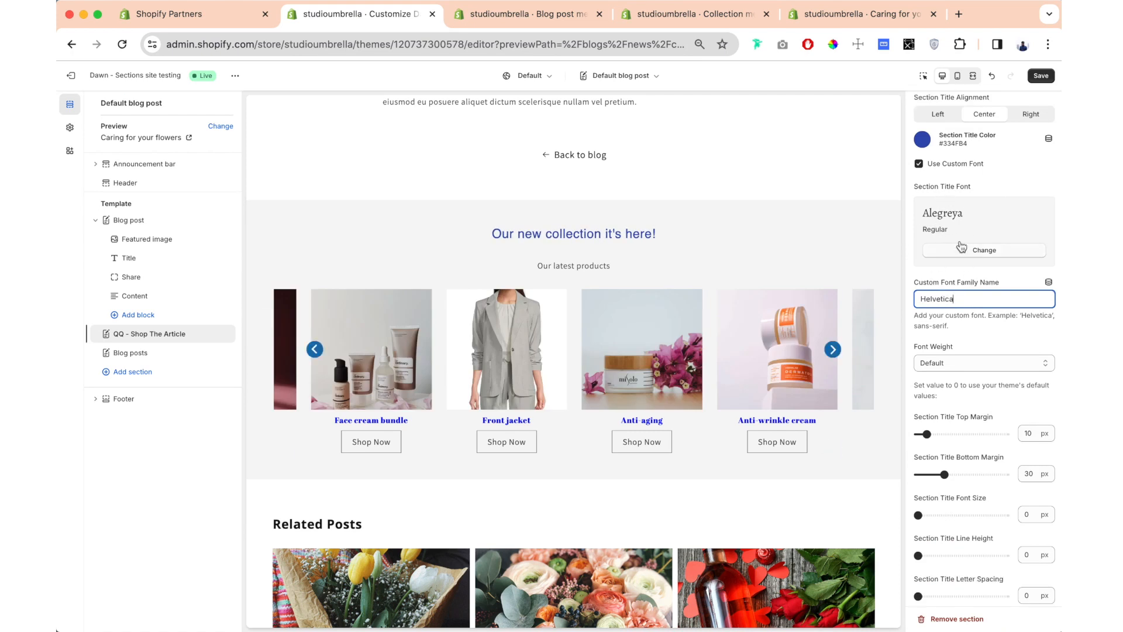
{"action": "left_click", "coordinate": [953, 363]}
{"action": "left_click", "coordinate": [955, 433]}
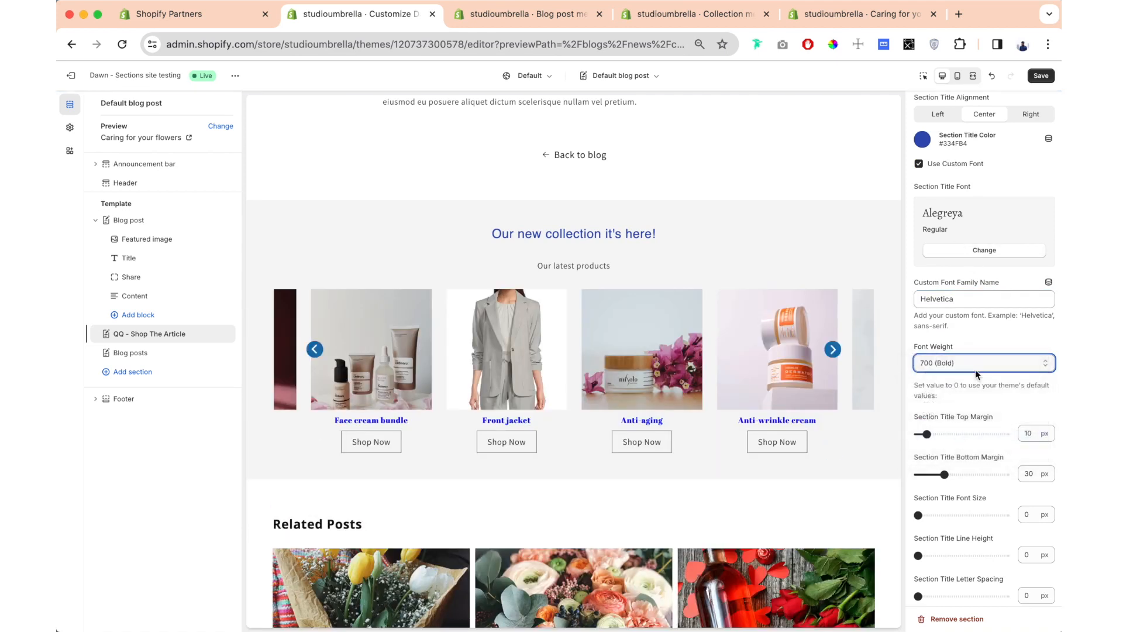
{"action": "left_click", "coordinate": [973, 365]}
{"action": "left_click", "coordinate": [958, 329]}
{"action": "left_click", "coordinate": [973, 362]}
{"action": "left_click", "coordinate": [967, 351]}
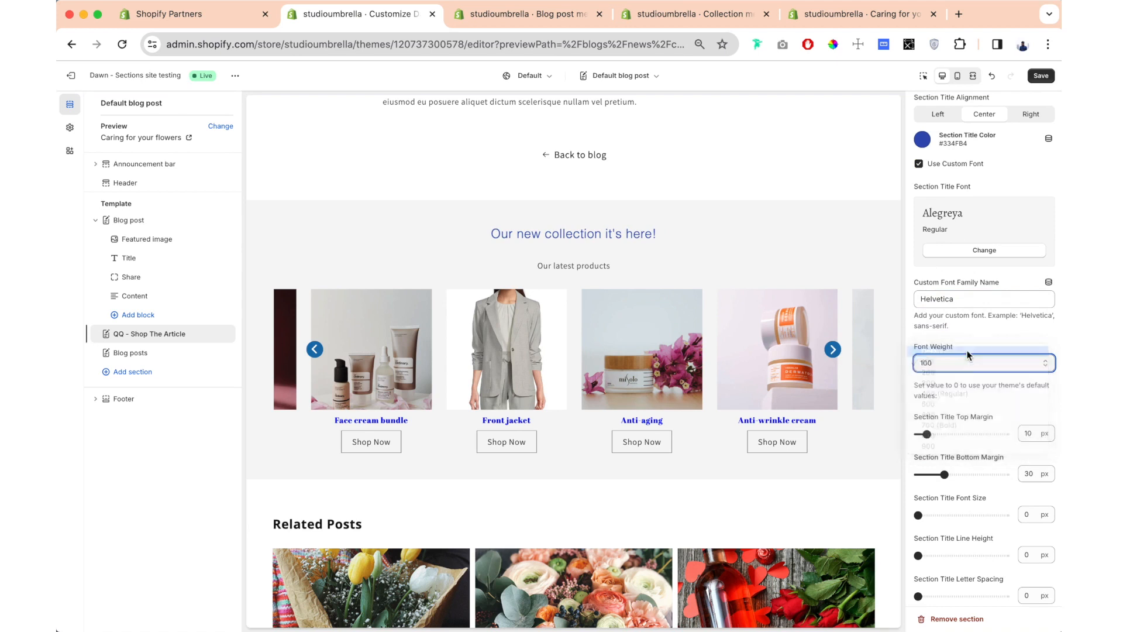
- Set the section title's top margin to 24 px and its font size to 50 px
{"action": "scroll", "coordinate": [971, 328], "scroll_direction": "down", "scroll_amount": 3}
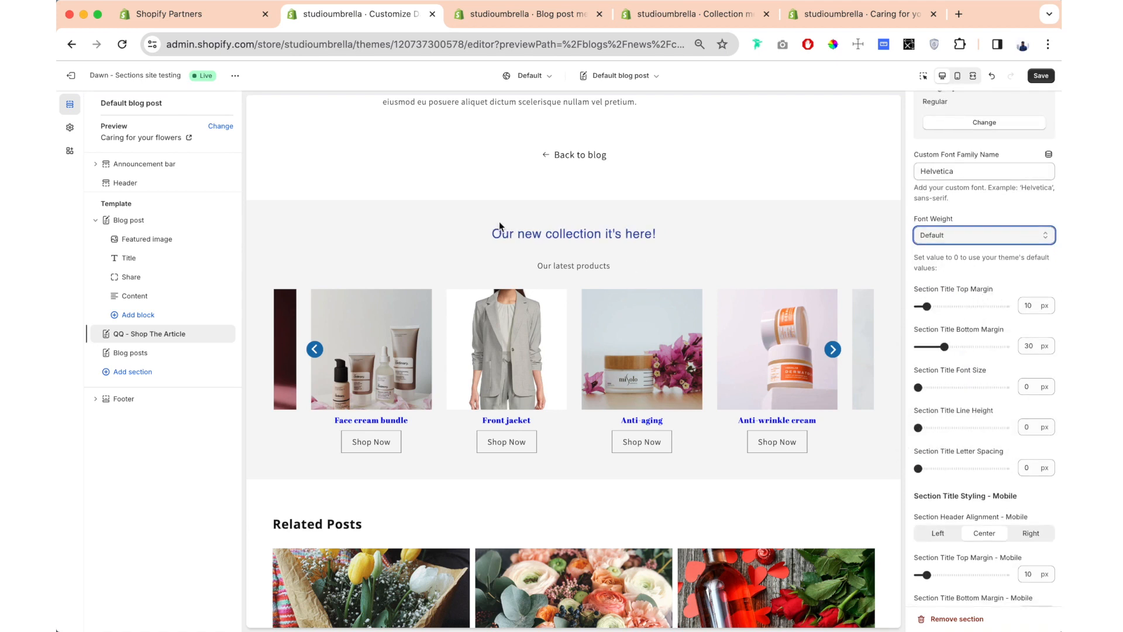
{"action": "left_click_drag", "start_coordinate": [926, 306], "coordinate": [939, 306]}
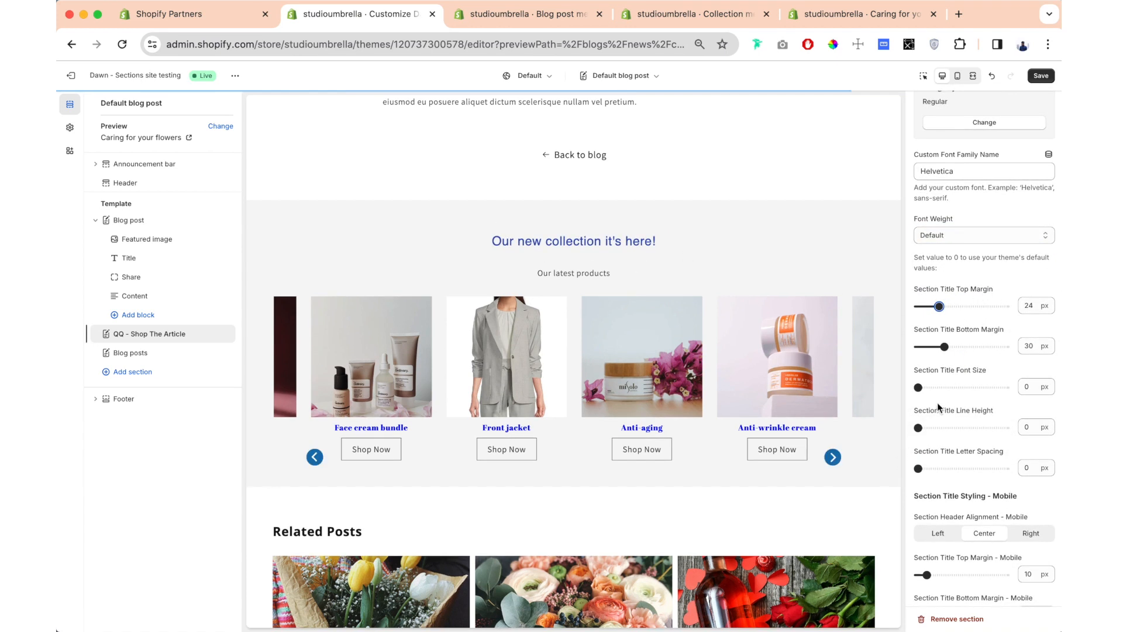
{"action": "scroll", "coordinate": [935, 380], "scroll_direction": "down", "scroll_amount": 1}
{"action": "left_click_drag", "start_coordinate": [918, 344], "coordinate": [962, 344]}
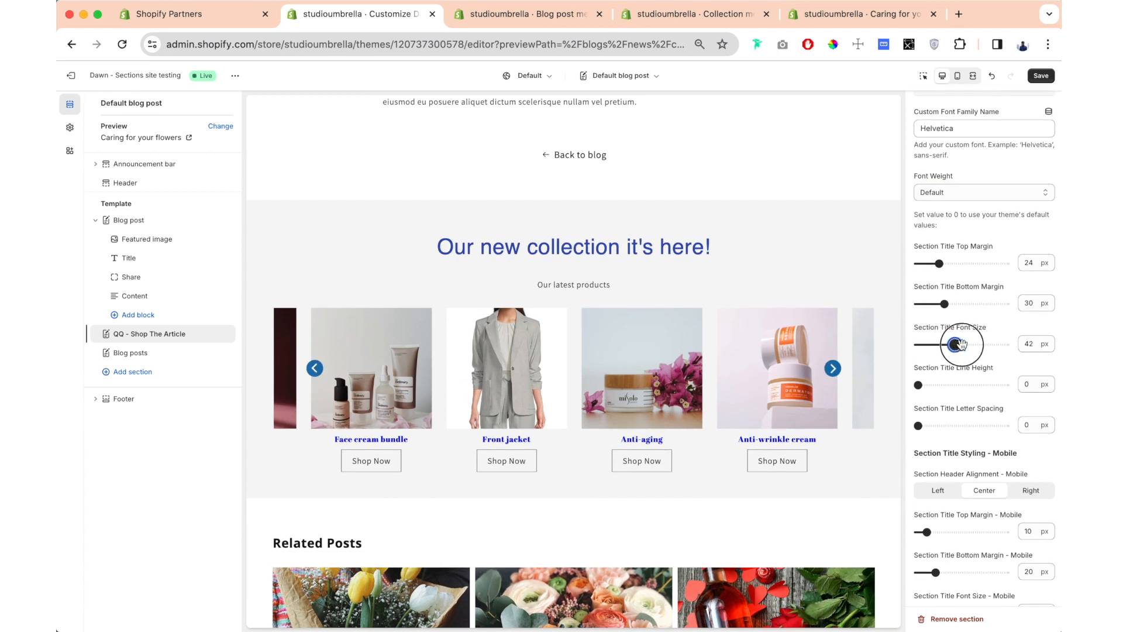
{"action": "scroll", "coordinate": [966, 358], "scroll_direction": "down", "scroll_amount": 1}
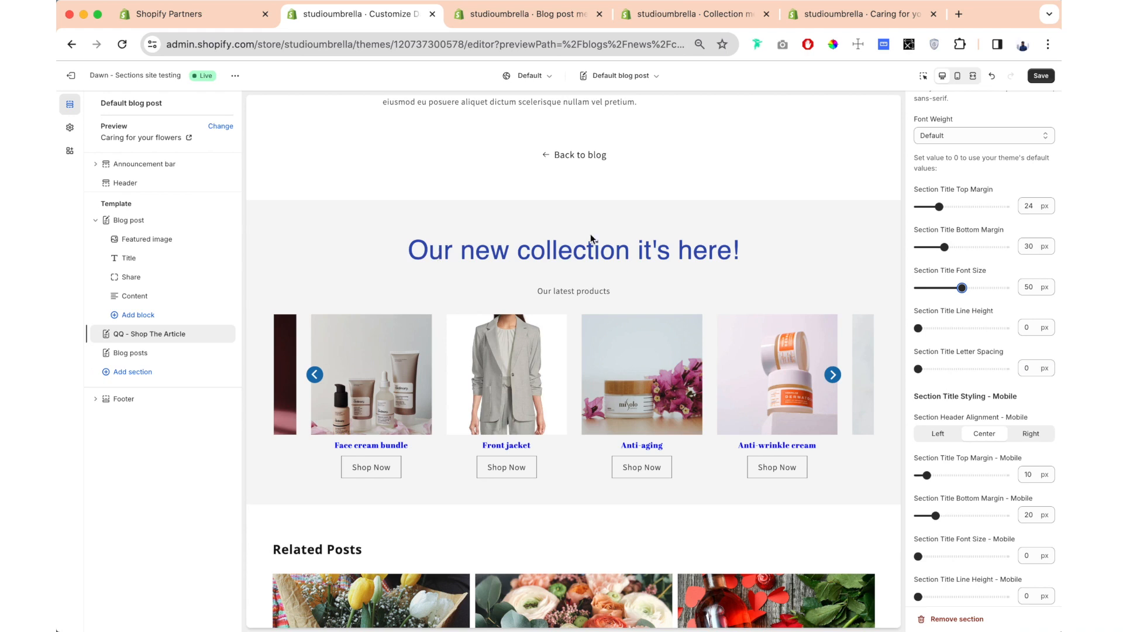
- Lengthen the section title so that "Our new collection it's here!" occurs twice
{"action": "left_click_drag", "start_coordinate": [530, 251], "coordinate": [693, 252]}
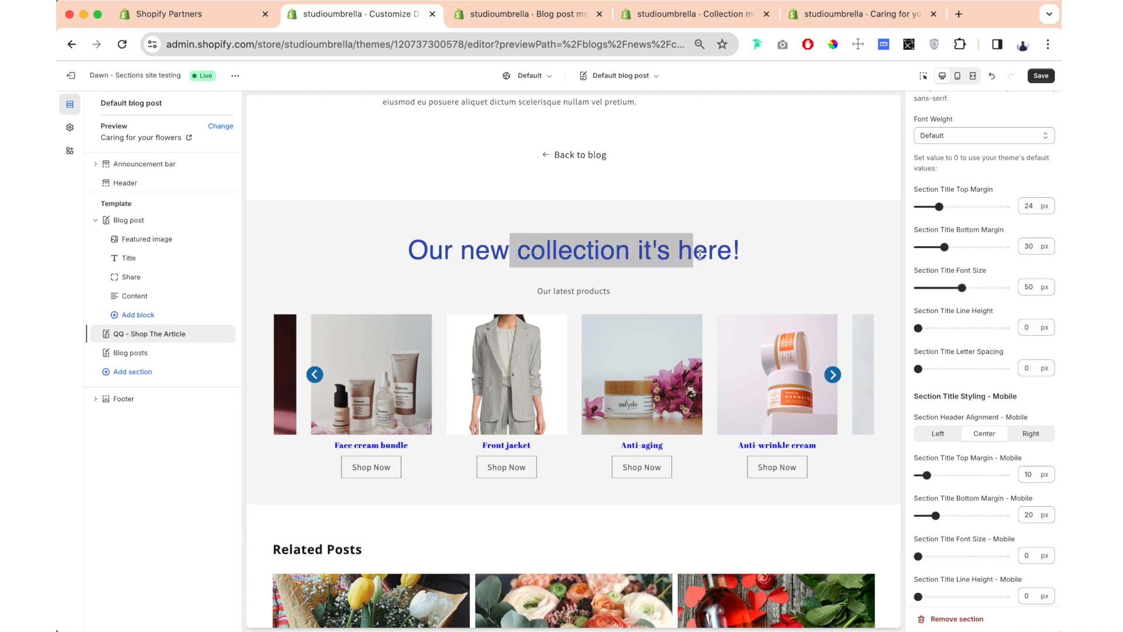
{"action": "scroll", "coordinate": [999, 369], "scroll_direction": "down", "scroll_amount": 2}
{"action": "triple_click", "coordinate": [990, 415]}
{"action": "key", "text": "ctrl+c"}
{"action": "left_click", "coordinate": [990, 415]}
{"action": "key", "text": "ctrl+v"}
- Set the section title's line height to 50 px and its letter spacing to 3 px
{"action": "scroll", "coordinate": [987, 433], "scroll_direction": "down", "scroll_amount": 10}
{"action": "scroll", "coordinate": [987, 432], "scroll_direction": "down", "scroll_amount": 6}
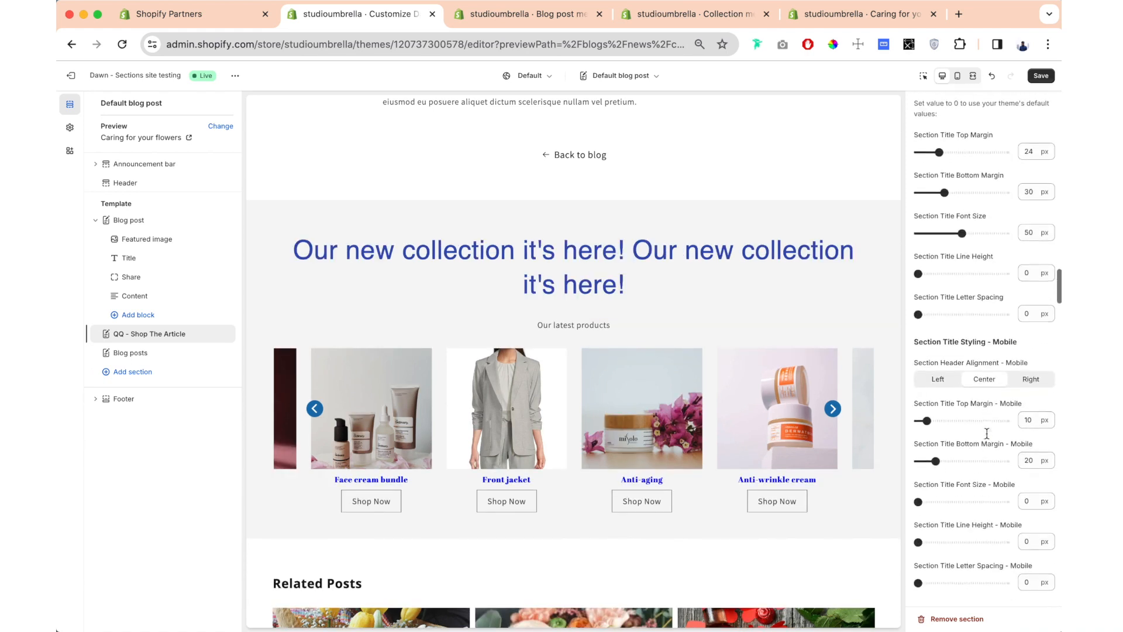
{"action": "left_click", "coordinate": [957, 380]}
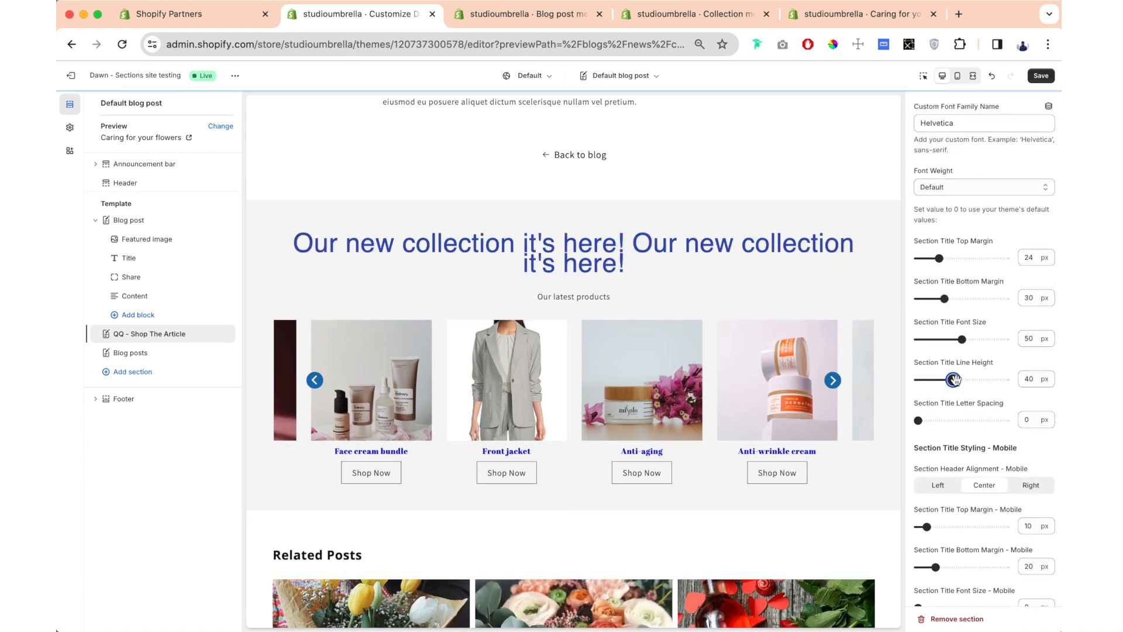
{"action": "left_click_drag", "start_coordinate": [958, 379], "coordinate": [918, 407]}
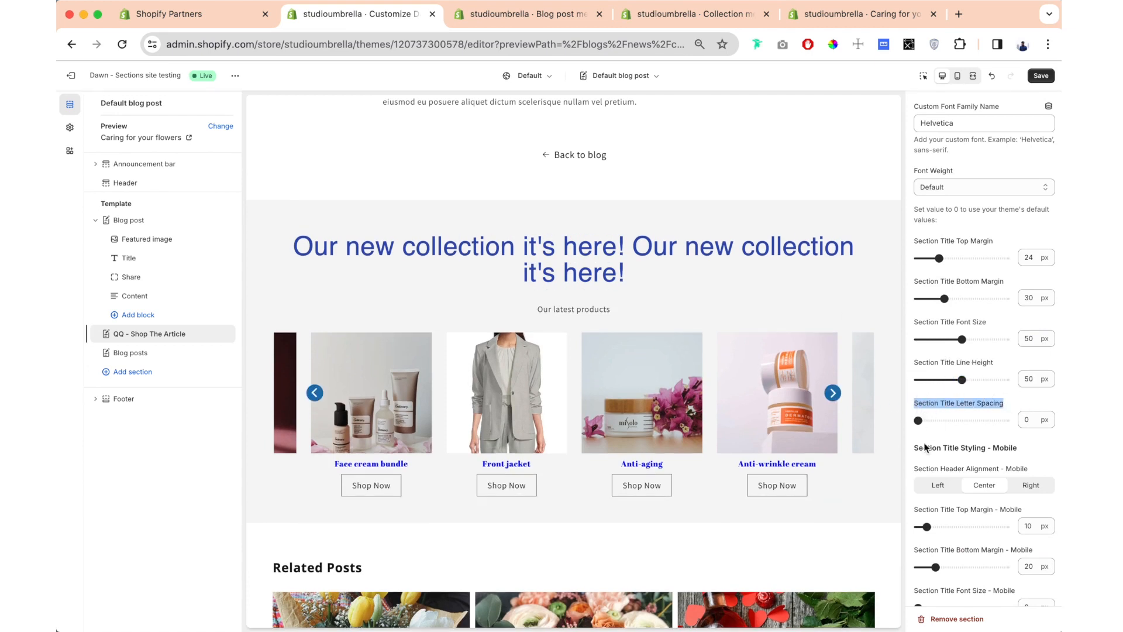
{"action": "scroll", "coordinate": [918, 442], "scroll_direction": "up", "scroll_amount": 1}
{"action": "left_click_drag", "start_coordinate": [918, 428], "coordinate": [942, 429]}
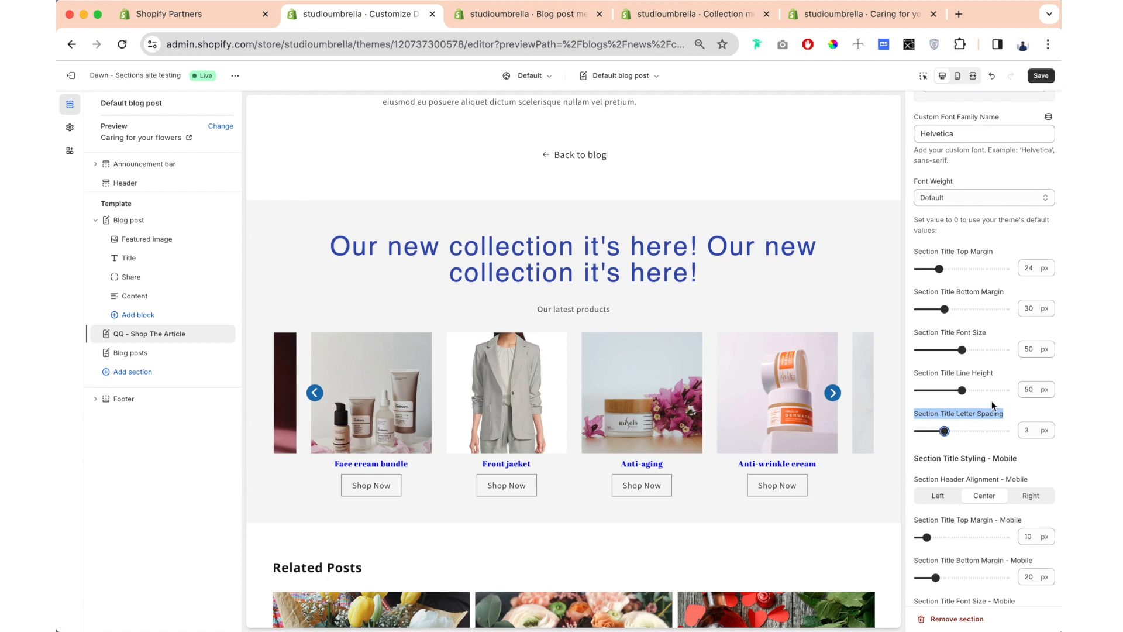
- Remove the second "Our new collection it's here!" from the section title
{"action": "scroll", "coordinate": [992, 401], "scroll_direction": "up", "scroll_amount": 20}
{"action": "scroll", "coordinate": [991, 402], "scroll_direction": "down", "scroll_amount": 2}
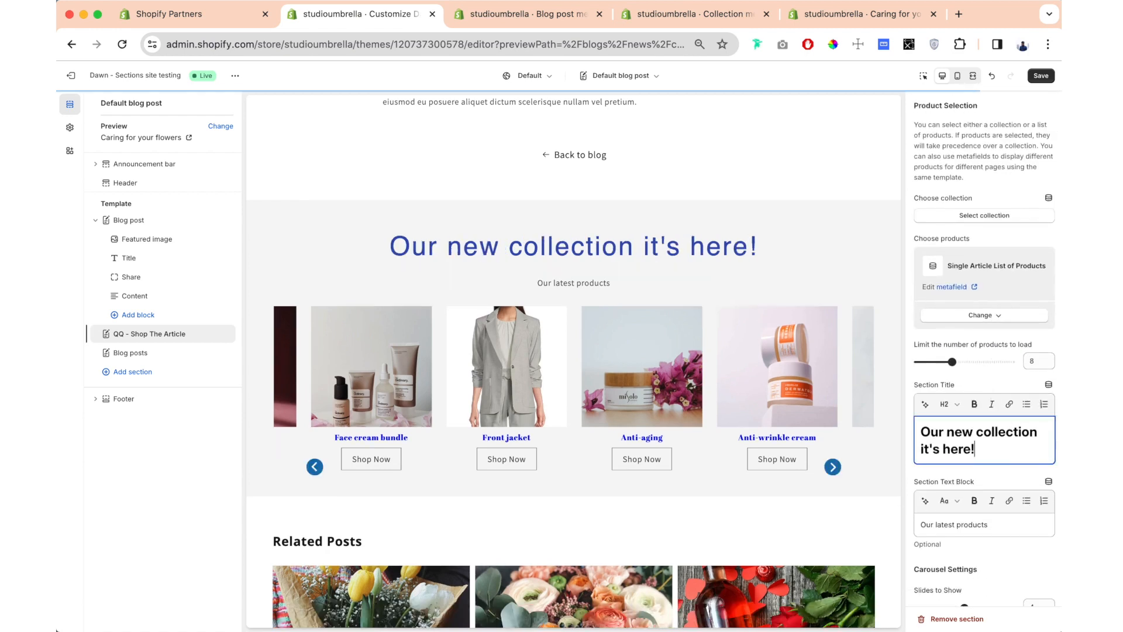
- Try Left alignment for the section text block, return it to Center, and set the text block color to red
{"action": "scroll", "coordinate": [1010, 399], "scroll_direction": "down", "scroll_amount": 20}
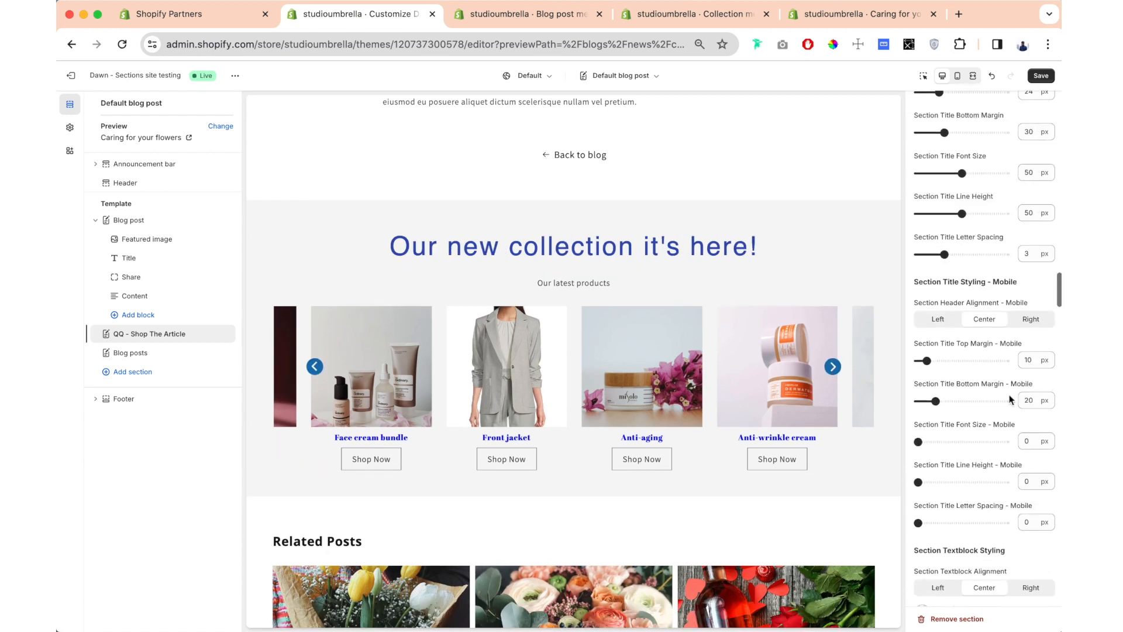
{"action": "scroll", "coordinate": [1017, 286], "scroll_direction": "down", "scroll_amount": 5}
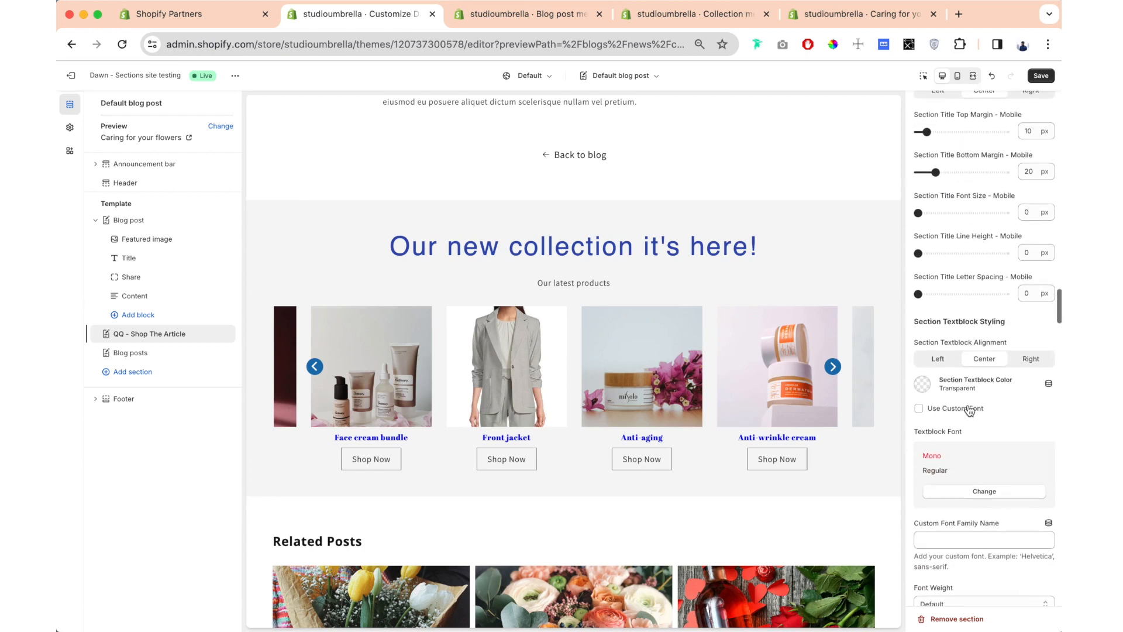
{"action": "left_click", "coordinate": [937, 303]}
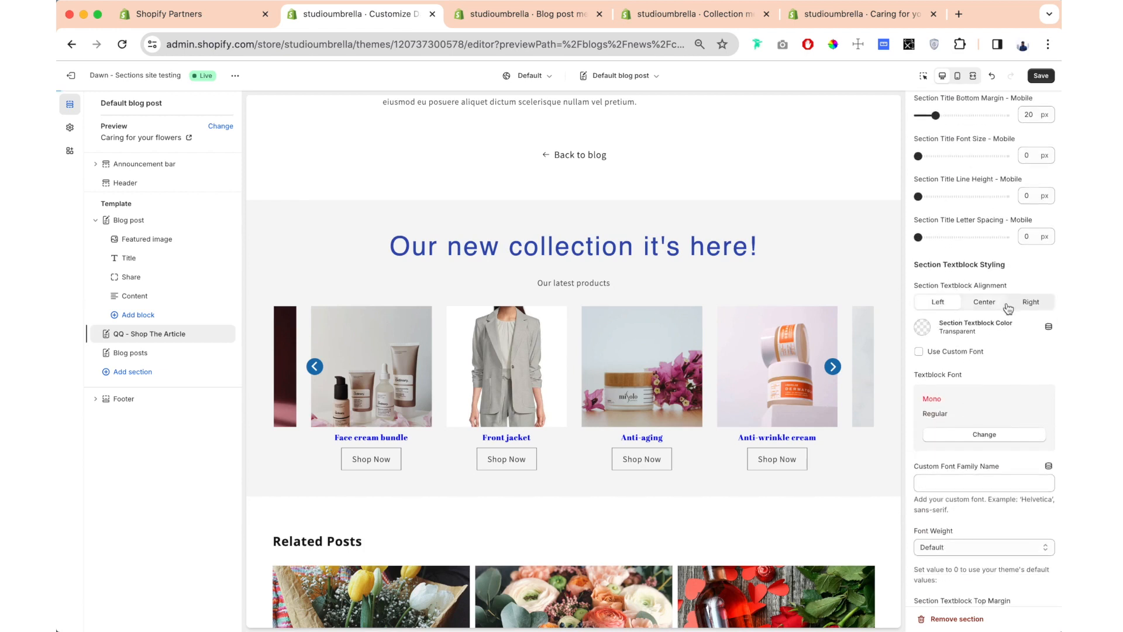
{"action": "left_click", "coordinate": [989, 303]}
{"action": "left_click", "coordinate": [923, 327]}
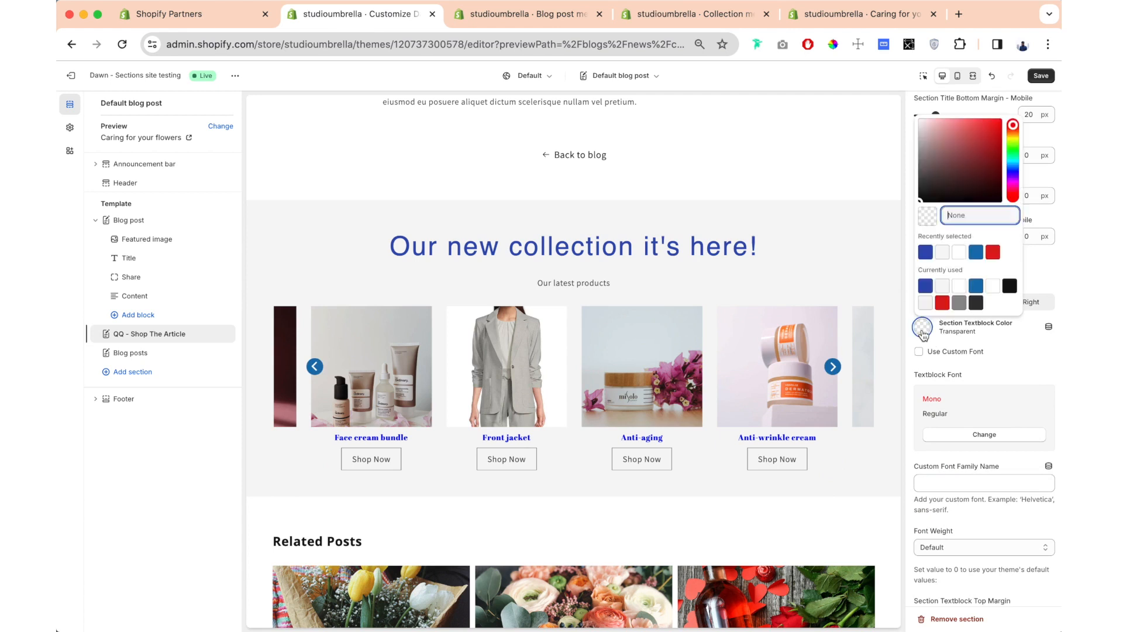
{"action": "left_click", "coordinate": [949, 302]}
- Set the section text block's font size to 35 px, and increase its bottom margin and letter spacing
{"action": "scroll", "coordinate": [951, 327], "scroll_direction": "down", "scroll_amount": 5}
{"action": "left_click_drag", "start_coordinate": [921, 404], "coordinate": [948, 404]}
{"action": "left_click_drag", "start_coordinate": [945, 365], "coordinate": [958, 364]}
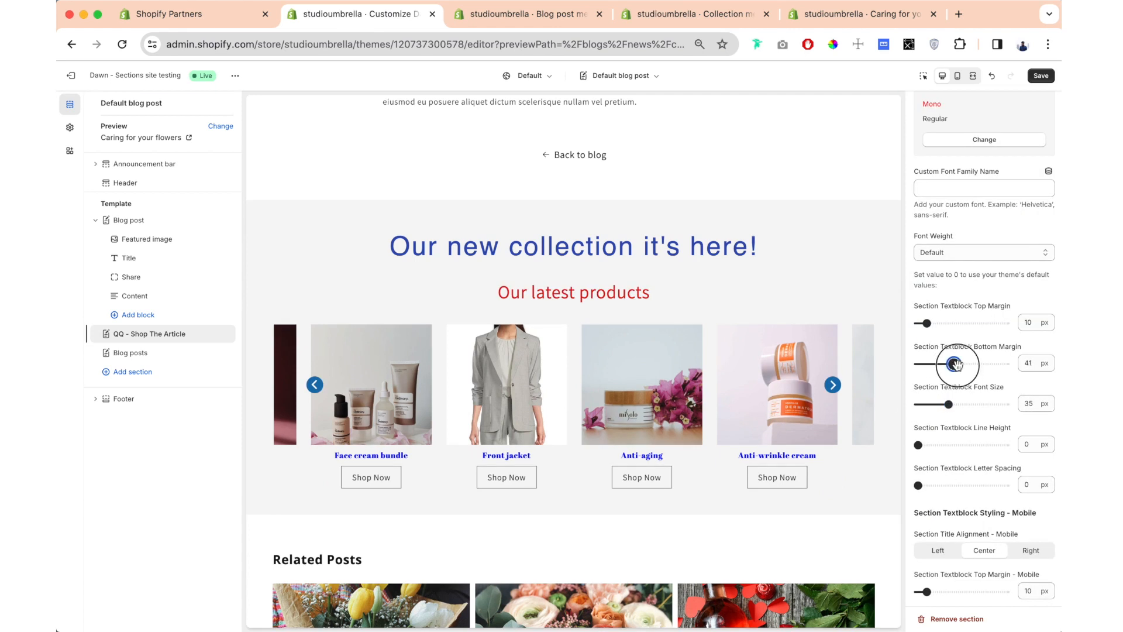
{"action": "scroll", "coordinate": [933, 433], "scroll_direction": "down", "scroll_amount": 2}
{"action": "left_click_drag", "start_coordinate": [919, 450], "coordinate": [925, 450]}
- Try the Original and Landscape product image dimensions and a 200 px border radius, restoring Square and 0 px
{"action": "scroll", "coordinate": [924, 351], "scroll_direction": "down", "scroll_amount": 11}
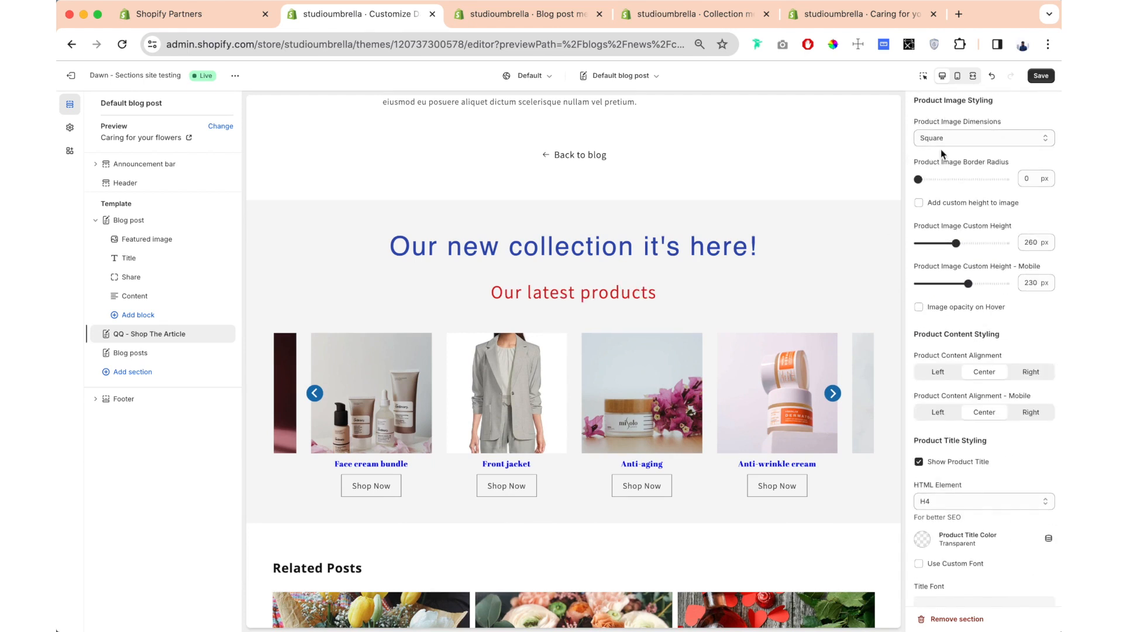
{"action": "left_click", "coordinate": [964, 139]}
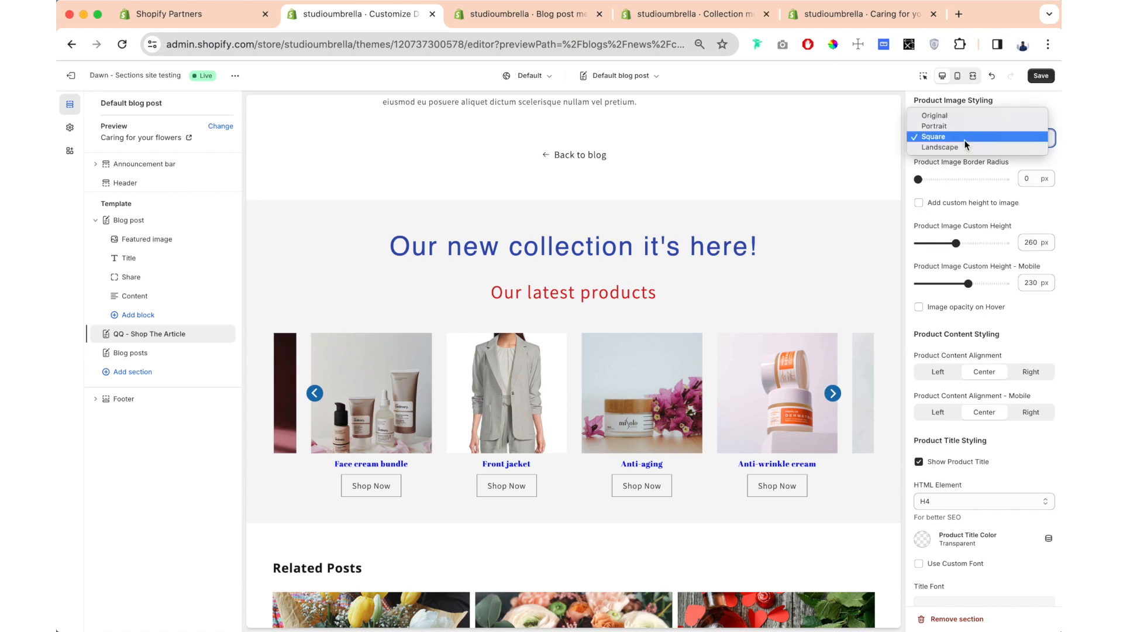
{"action": "left_click", "coordinate": [977, 118]}
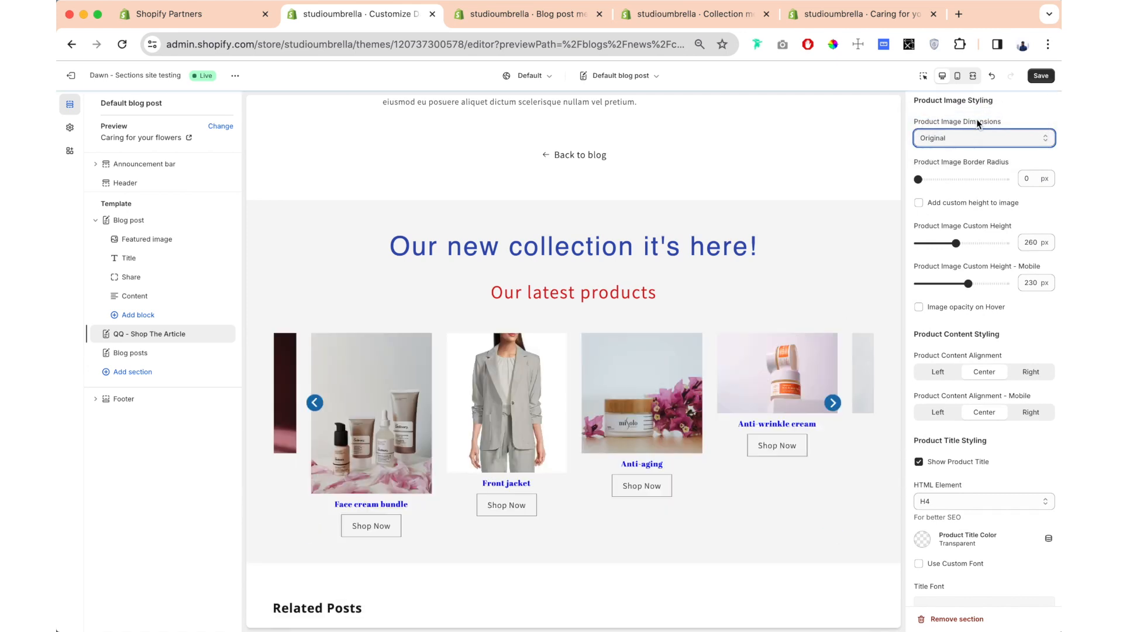
{"action": "left_click", "coordinate": [961, 140]}
{"action": "left_click", "coordinate": [958, 156]}
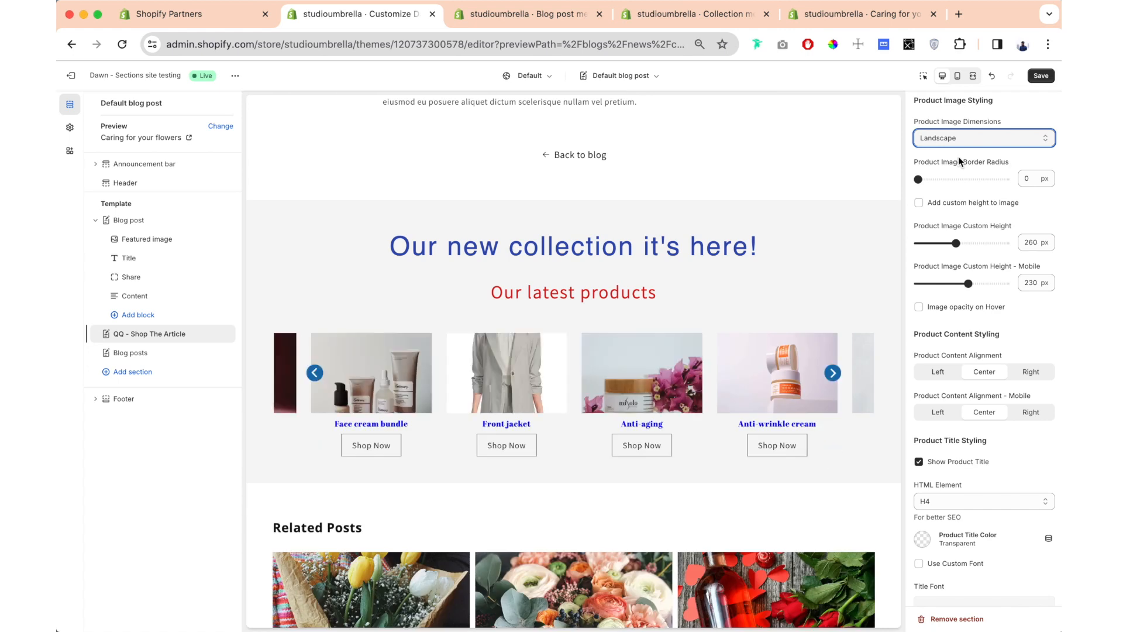
{"action": "left_click", "coordinate": [973, 137]}
{"action": "left_click", "coordinate": [974, 132]}
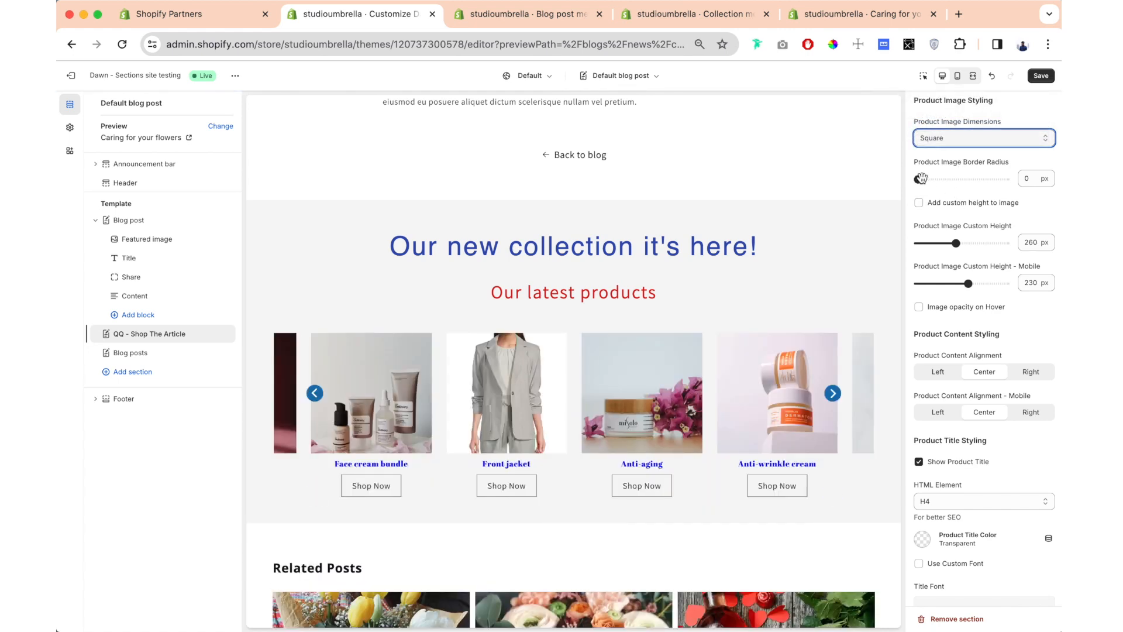
{"action": "left_click_drag", "start_coordinate": [920, 181], "coordinate": [1015, 181]}
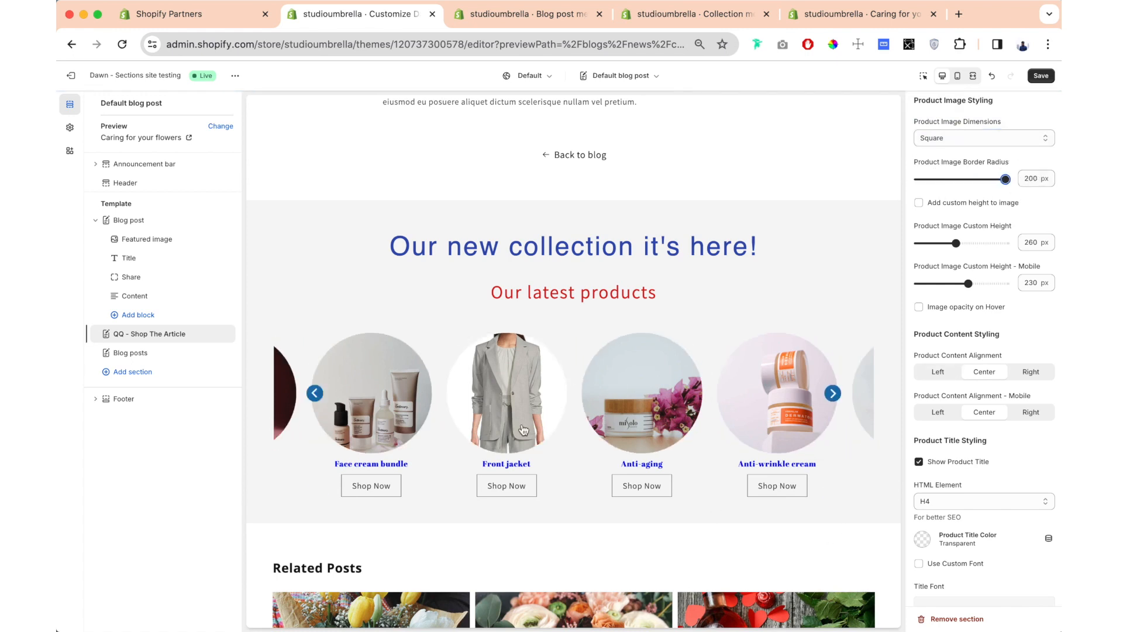
{"action": "left_click_drag", "start_coordinate": [1012, 180], "coordinate": [853, 178]}
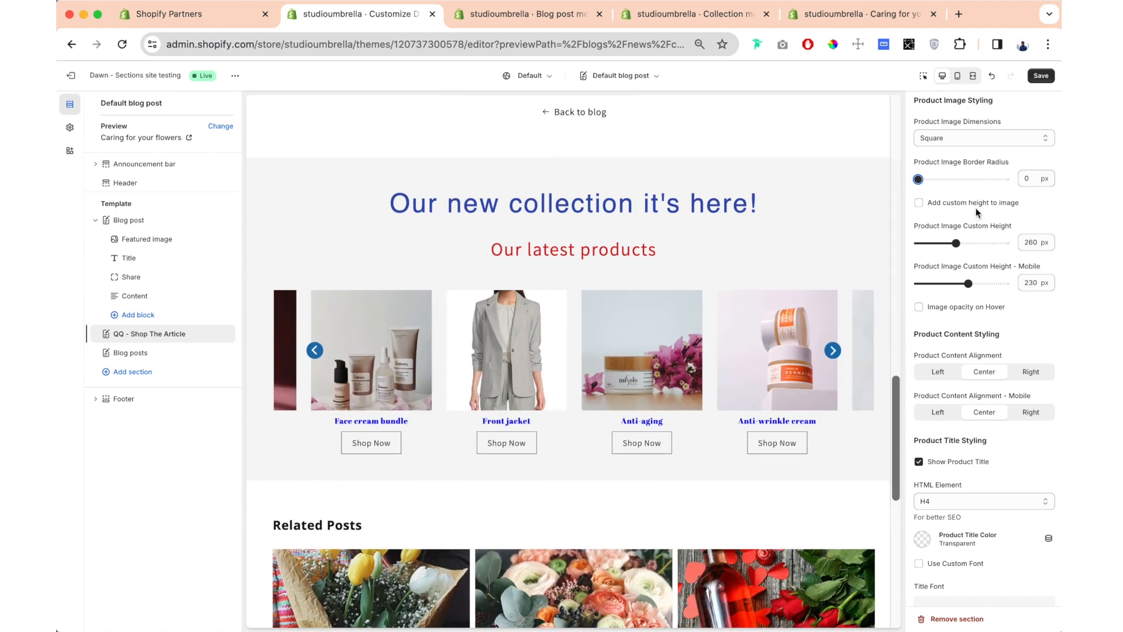
- Try a custom product image height of 290 px, turn the custom height off, and enable image opacity on hover
{"action": "left_click", "coordinate": [919, 203]}
{"action": "left_click_drag", "start_coordinate": [948, 243], "coordinate": [954, 242]}
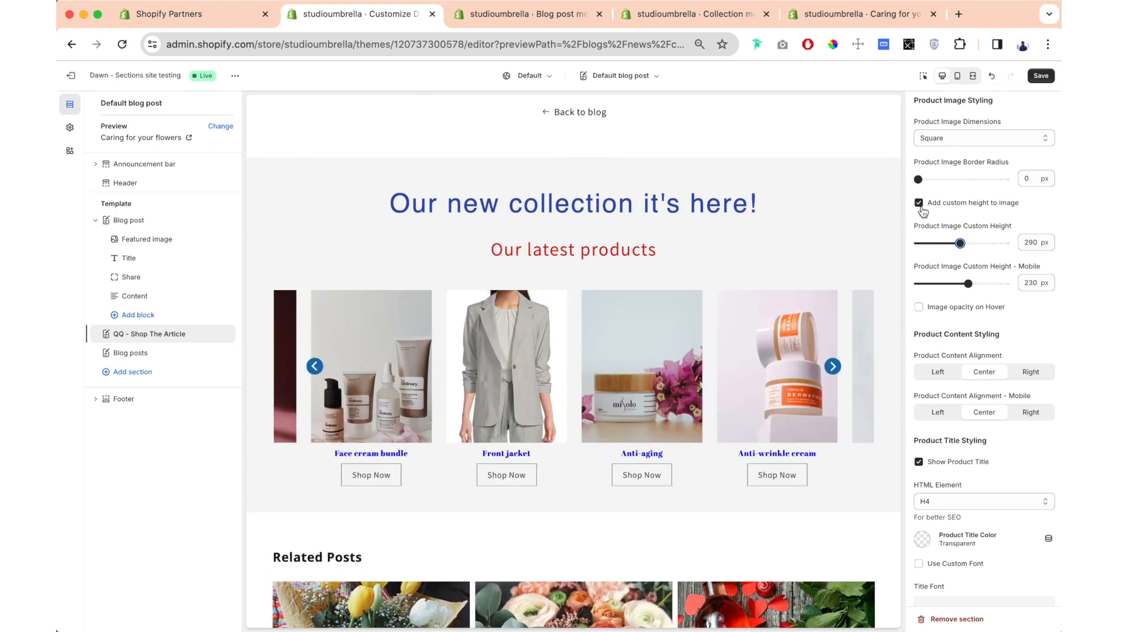
{"action": "scroll", "coordinate": [932, 181], "scroll_direction": "down", "scroll_amount": 3}
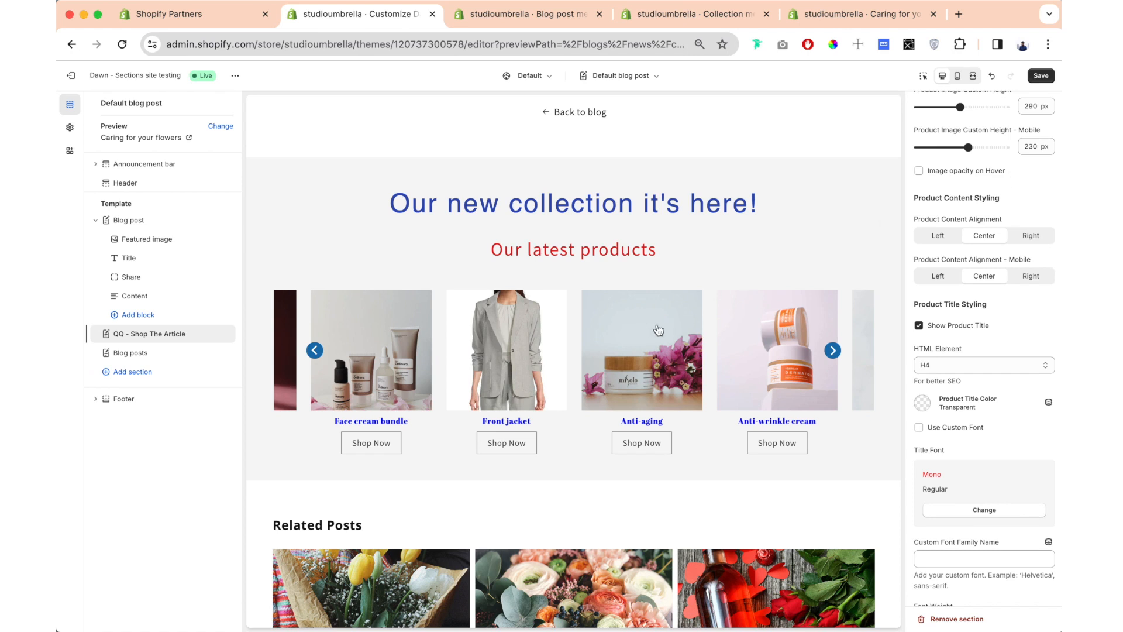
{"action": "left_click", "coordinate": [918, 171]}
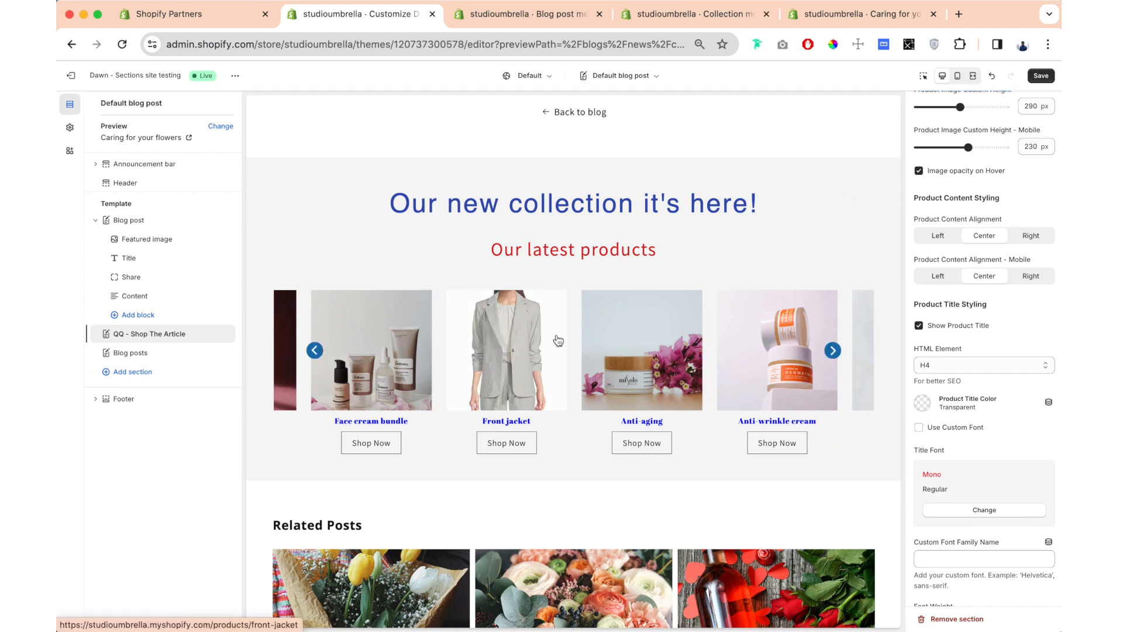
- Try Left and Right alignment for the product content, returning it to Center
{"action": "scroll", "coordinate": [1016, 208], "scroll_direction": "down", "scroll_amount": 2}
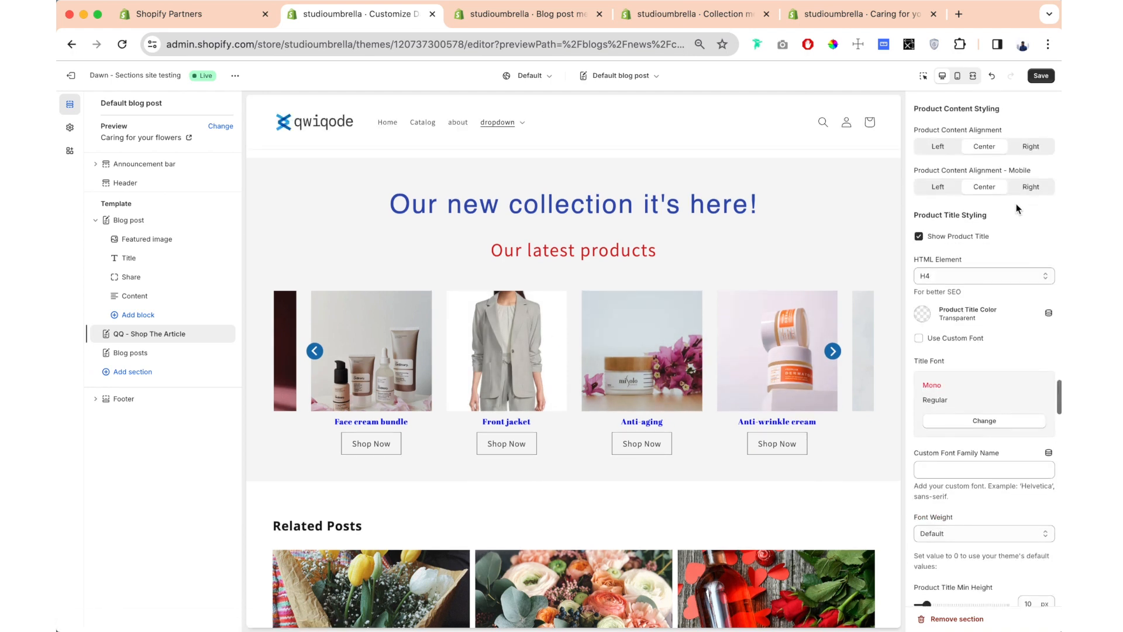
{"action": "left_click_drag", "start_coordinate": [1004, 130], "coordinate": [909, 130]}
{"action": "left_click", "coordinate": [938, 147]}
{"action": "left_click", "coordinate": [1029, 147]}
{"action": "left_click", "coordinate": [984, 147]}
- Try hiding the product titles and turn them back on
{"action": "scroll", "coordinate": [967, 229], "scroll_direction": "down", "scroll_amount": 2}
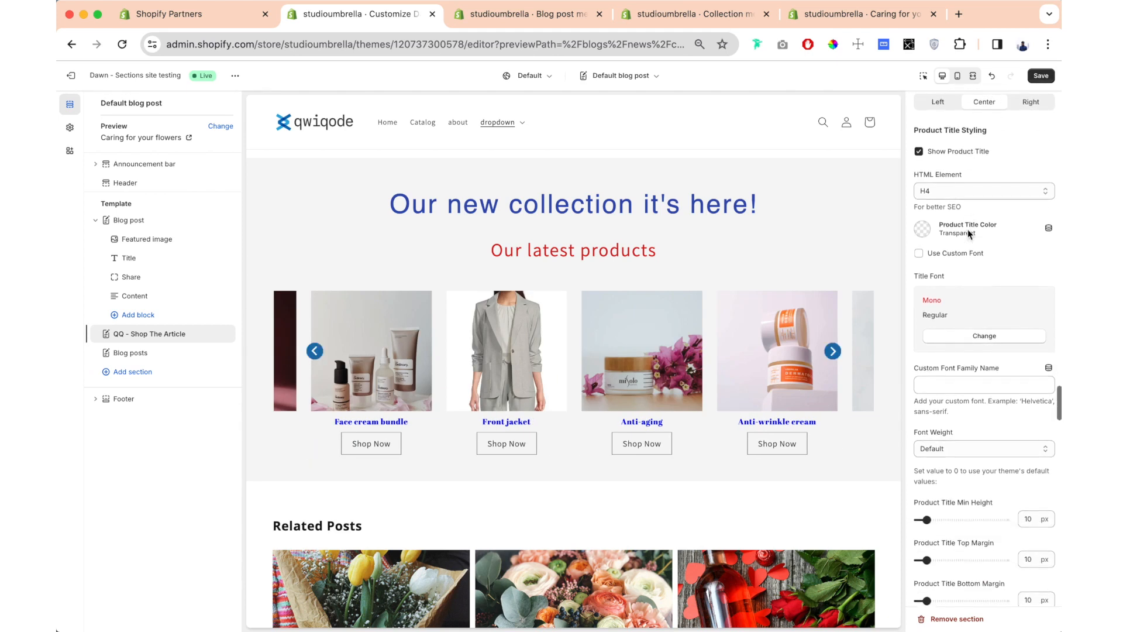
{"action": "left_click", "coordinate": [919, 143]}
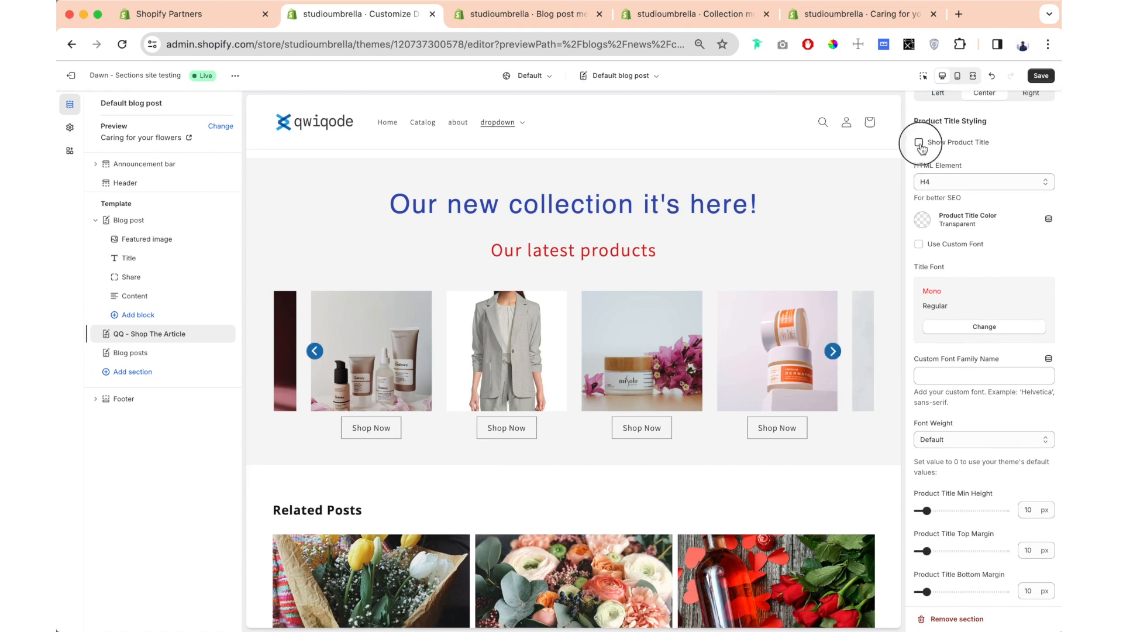
{"action": "left_click", "coordinate": [920, 144]}
- Set the product title's HTML element to H3 and its color to #121212
{"action": "left_click_drag", "start_coordinate": [966, 167], "coordinate": [910, 166]}
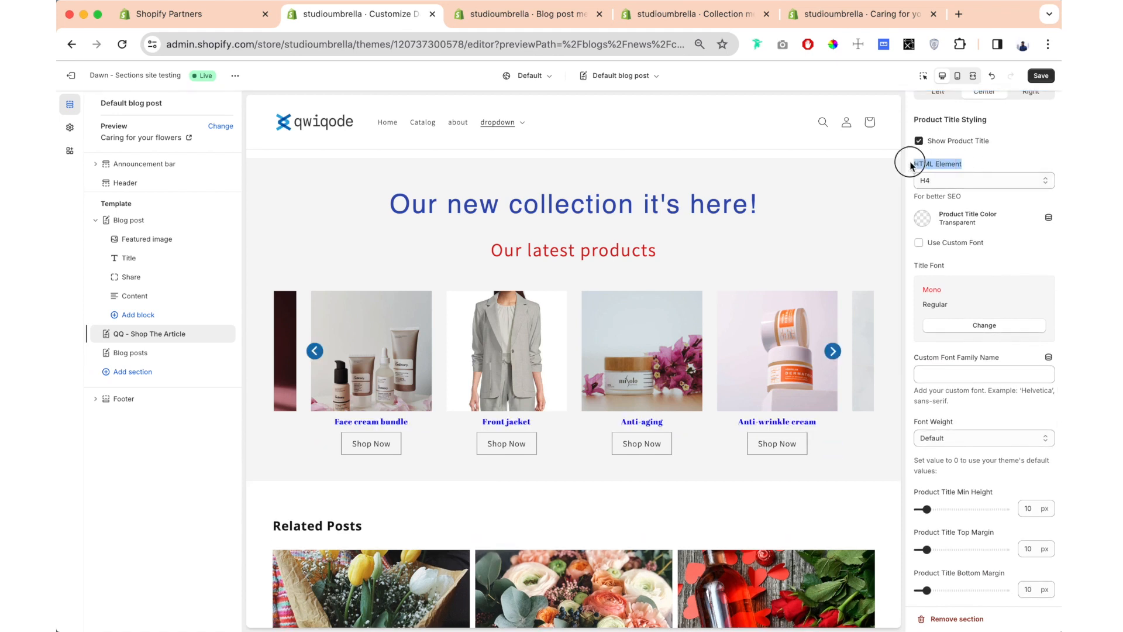
{"action": "left_click", "coordinate": [960, 181]}
{"action": "left_click", "coordinate": [957, 168]}
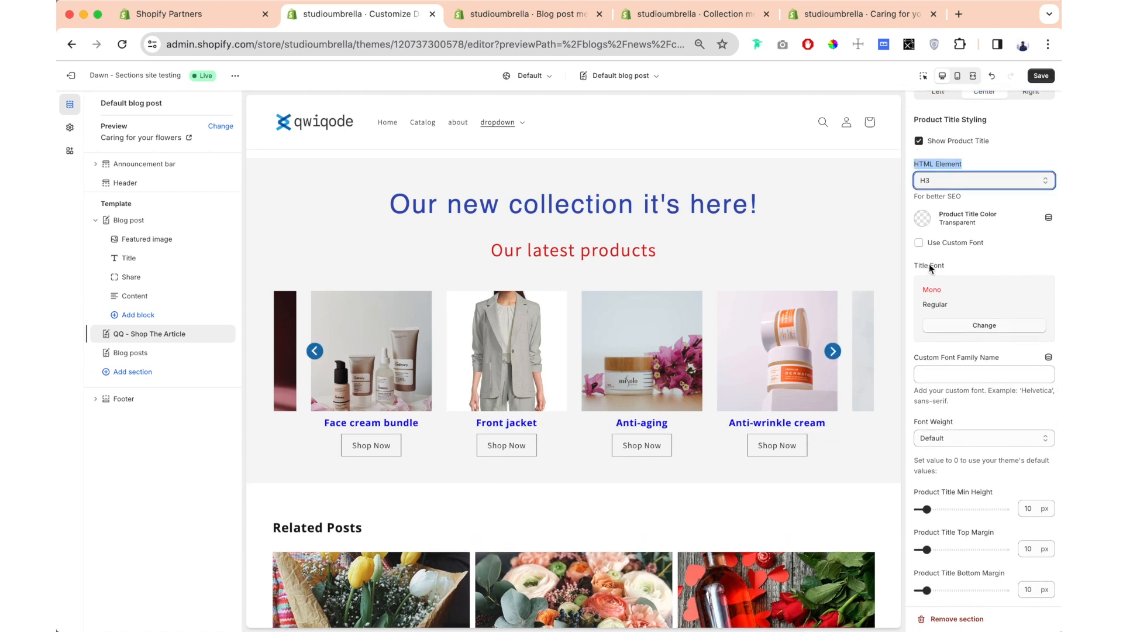
{"action": "left_click", "coordinate": [921, 221]}
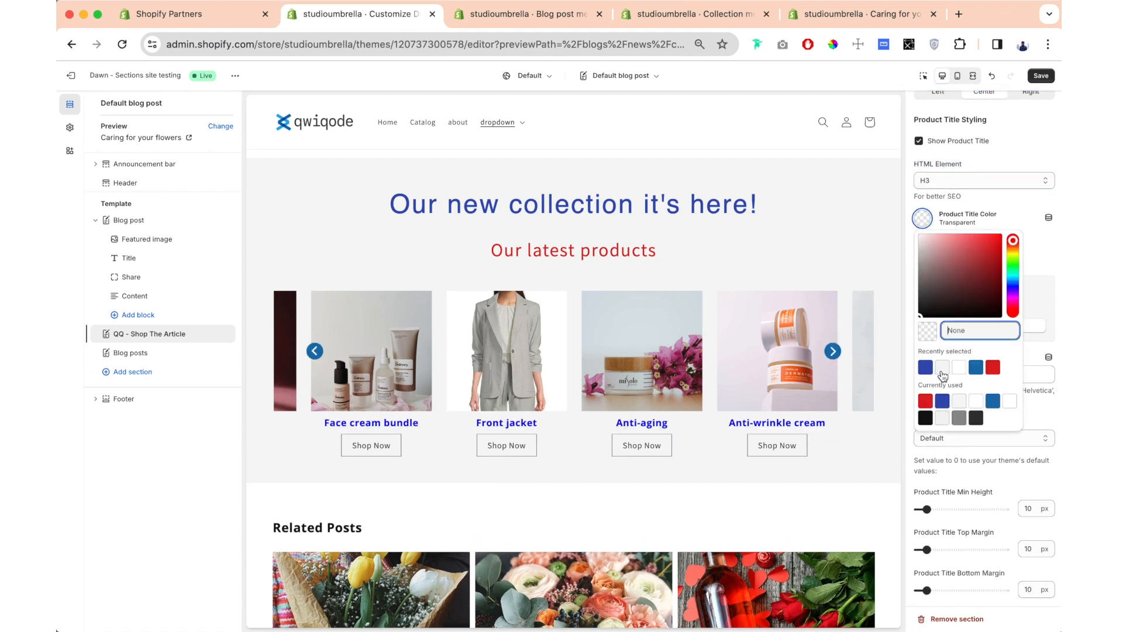
{"action": "left_click", "coordinate": [926, 418]}
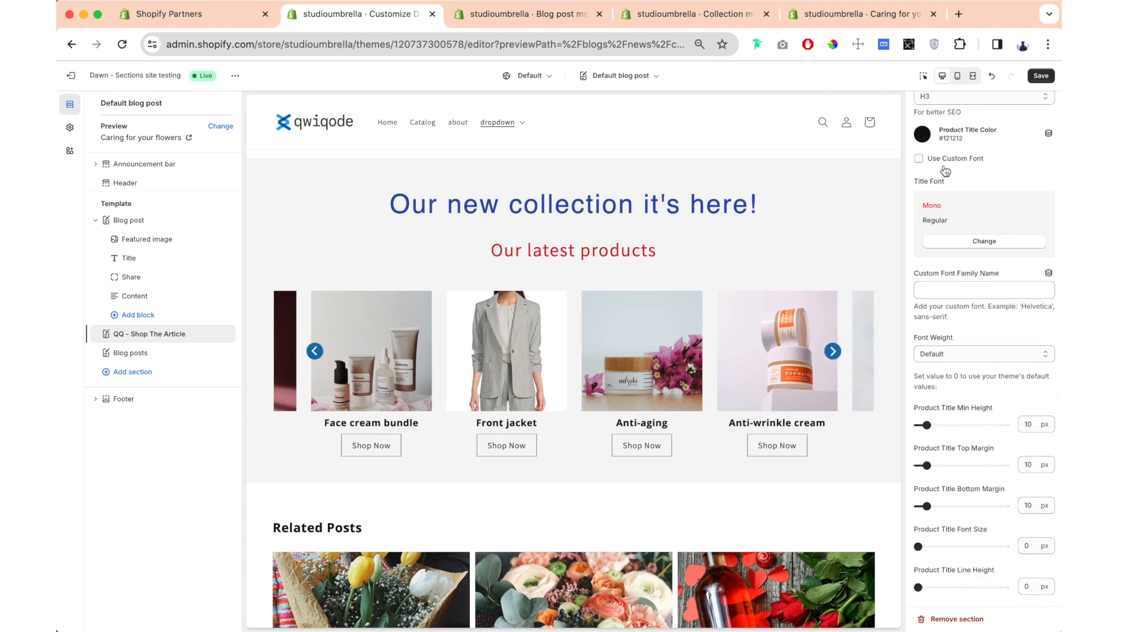
- Try a product title minimum height of 52 px
{"action": "scroll", "coordinate": [946, 170], "scroll_direction": "down", "scroll_amount": 4}
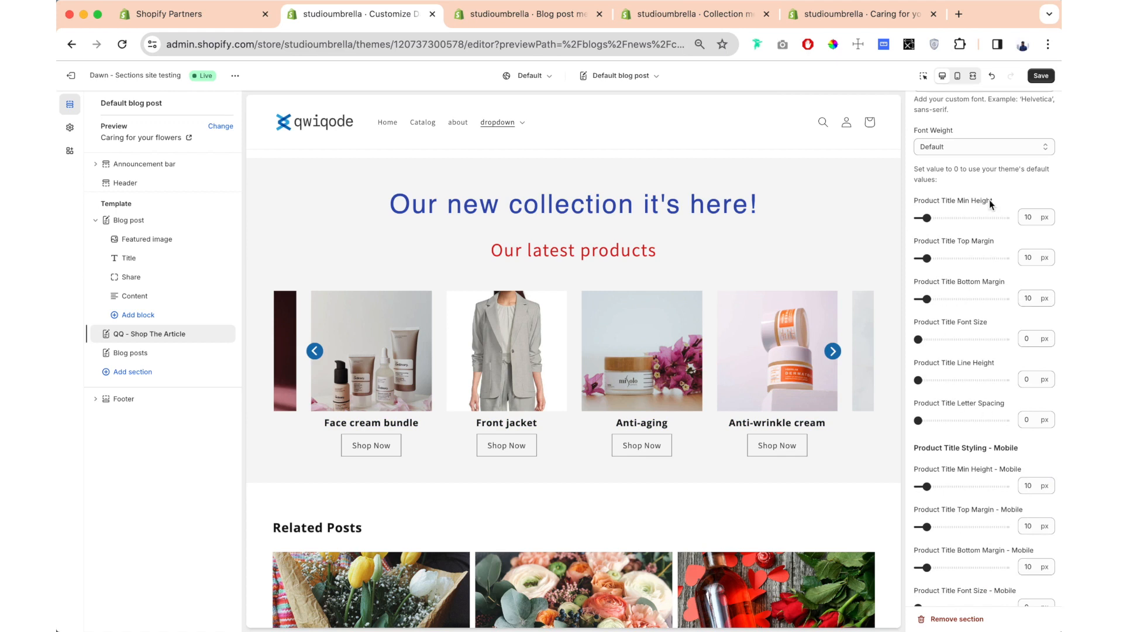
{"action": "left_click_drag", "start_coordinate": [987, 200], "coordinate": [917, 202]}
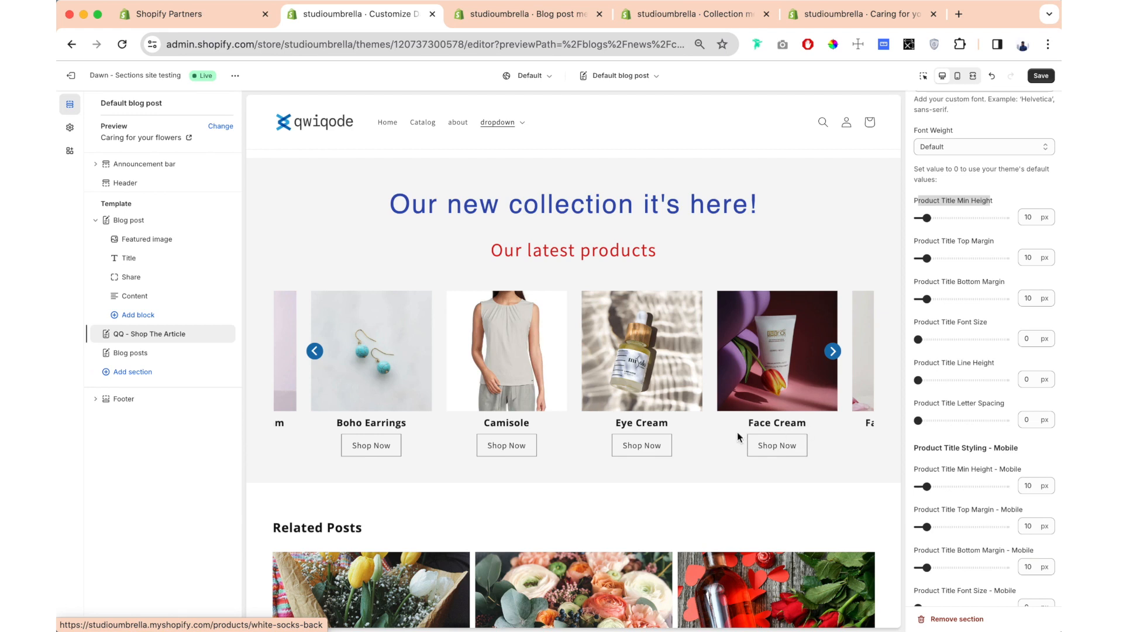
{"action": "left_click", "coordinate": [958, 219]}
{"action": "left_click_drag", "start_coordinate": [959, 218], "coordinate": [962, 217]}
{"action": "left_click", "coordinate": [1005, 199]}
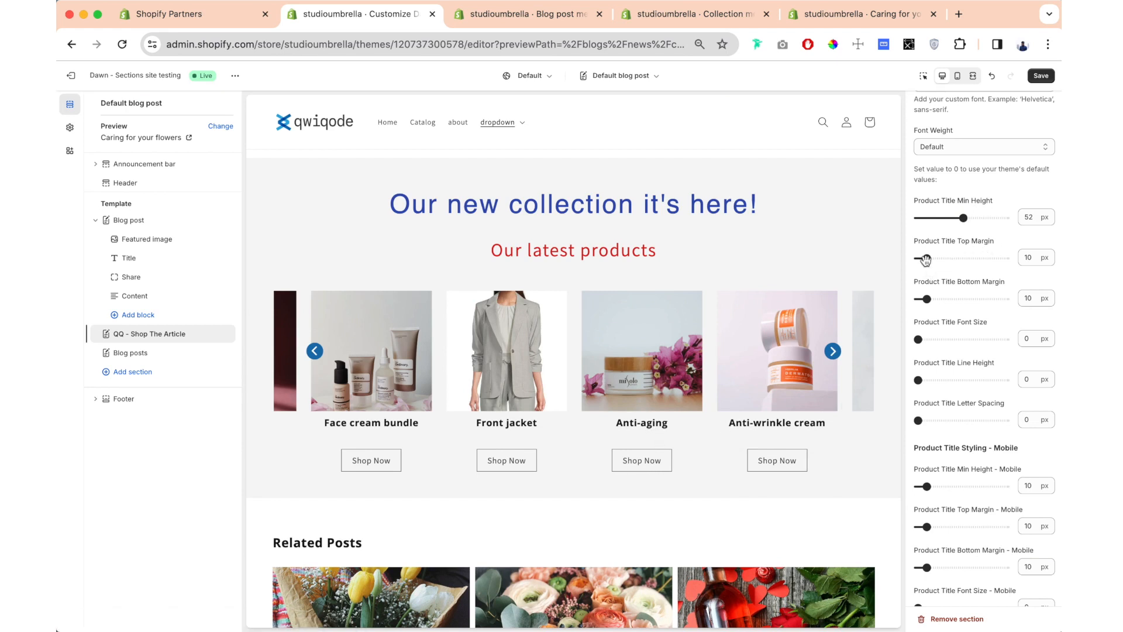
- Set the product title's top margin to 23 px, bottom margin to 25 px, minimum height to 0 px, and font size to 16 px
{"action": "left_click_drag", "start_coordinate": [925, 259], "coordinate": [938, 258]}
{"action": "left_click_drag", "start_coordinate": [926, 299], "coordinate": [940, 299]}
{"action": "left_click_drag", "start_coordinate": [970, 221], "coordinate": [877, 219]}
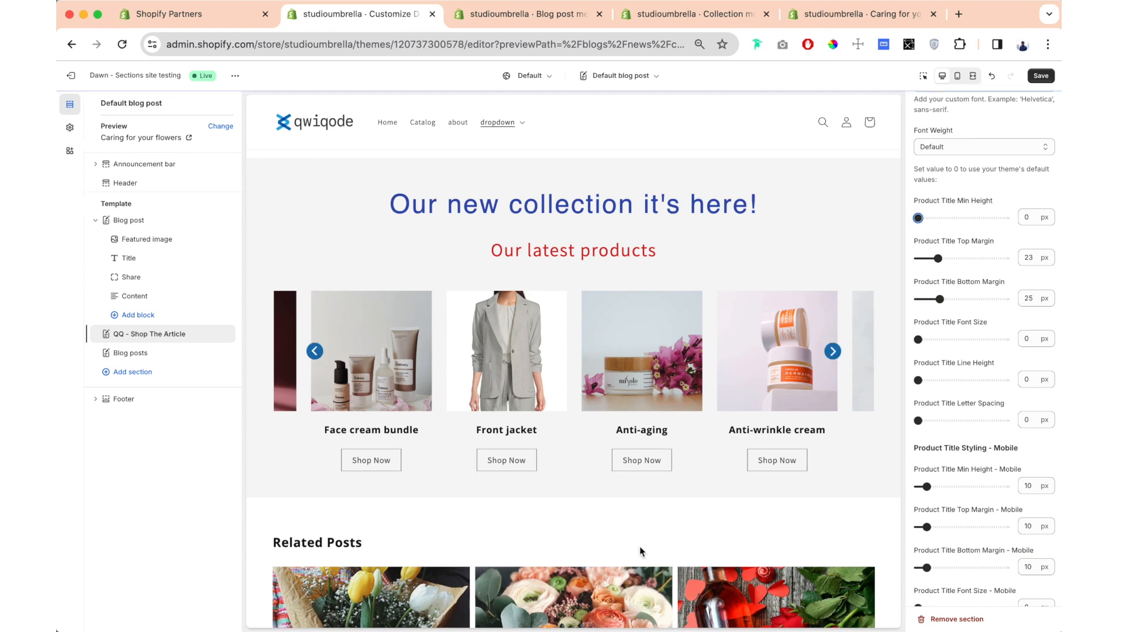
{"action": "scroll", "coordinate": [961, 258], "scroll_direction": "down", "scroll_amount": 3}
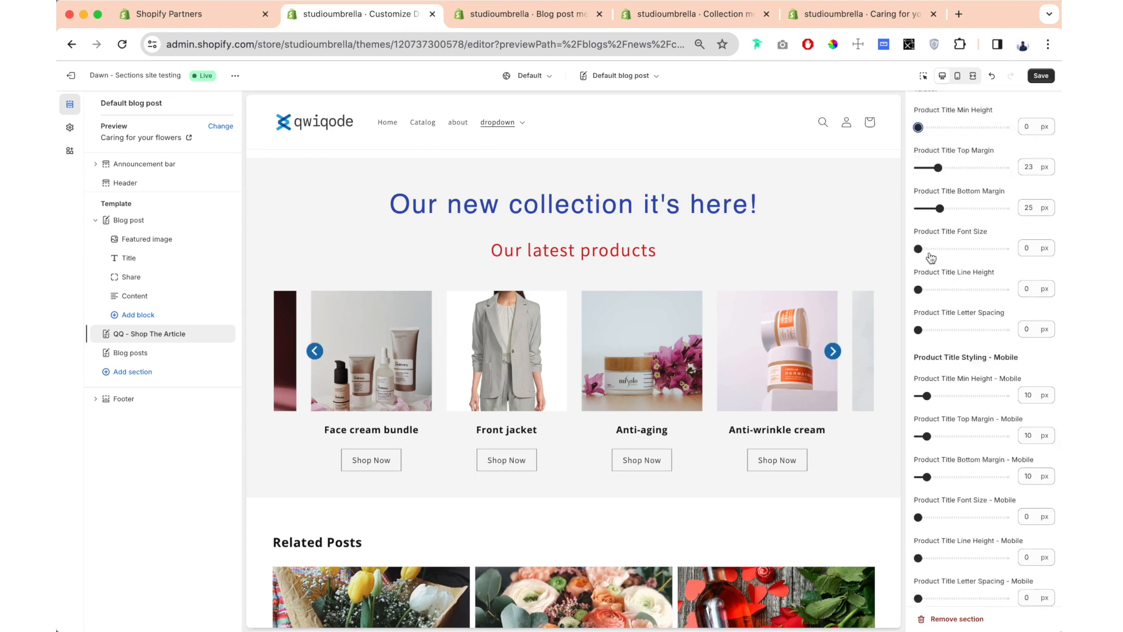
{"action": "left_click_drag", "start_coordinate": [919, 249], "coordinate": [931, 249]}
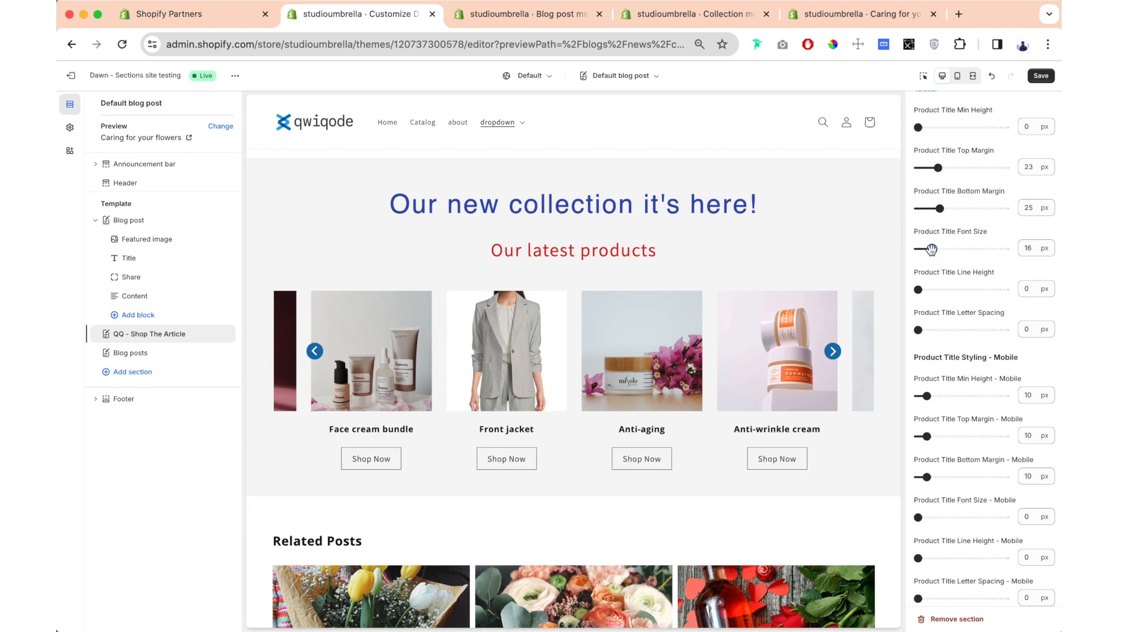
- Show the product prices, and try hiding the 'From' label before turning it back on
{"action": "scroll", "coordinate": [939, 342], "scroll_direction": "down", "scroll_amount": 10}
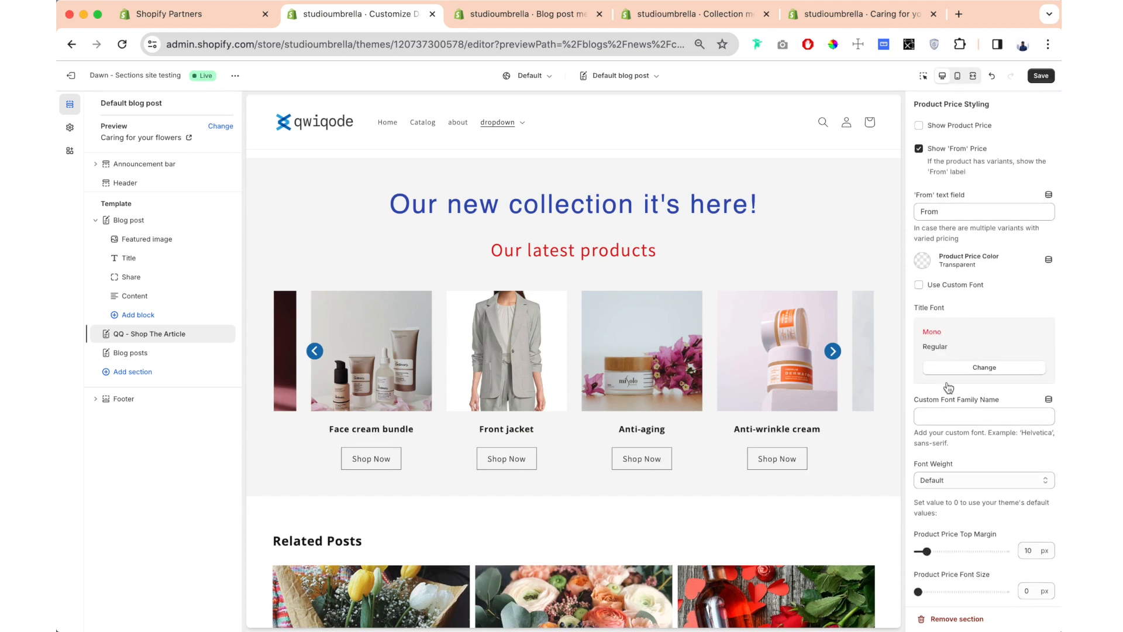
{"action": "left_click", "coordinate": [919, 126]}
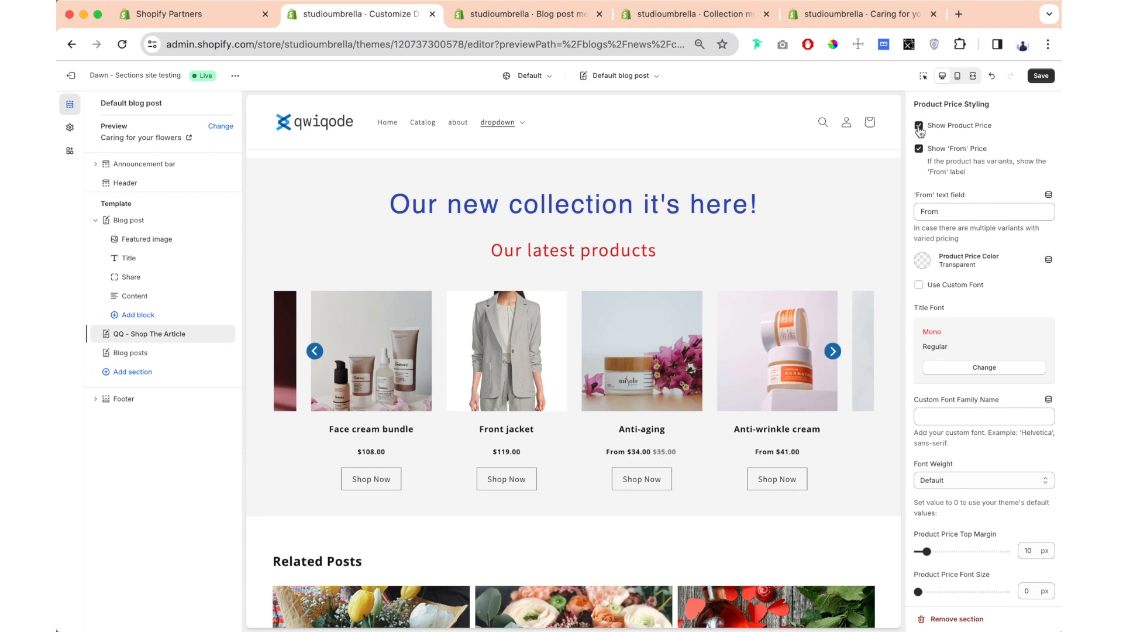
{"action": "scroll", "coordinate": [958, 159], "scroll_direction": "down", "scroll_amount": 1}
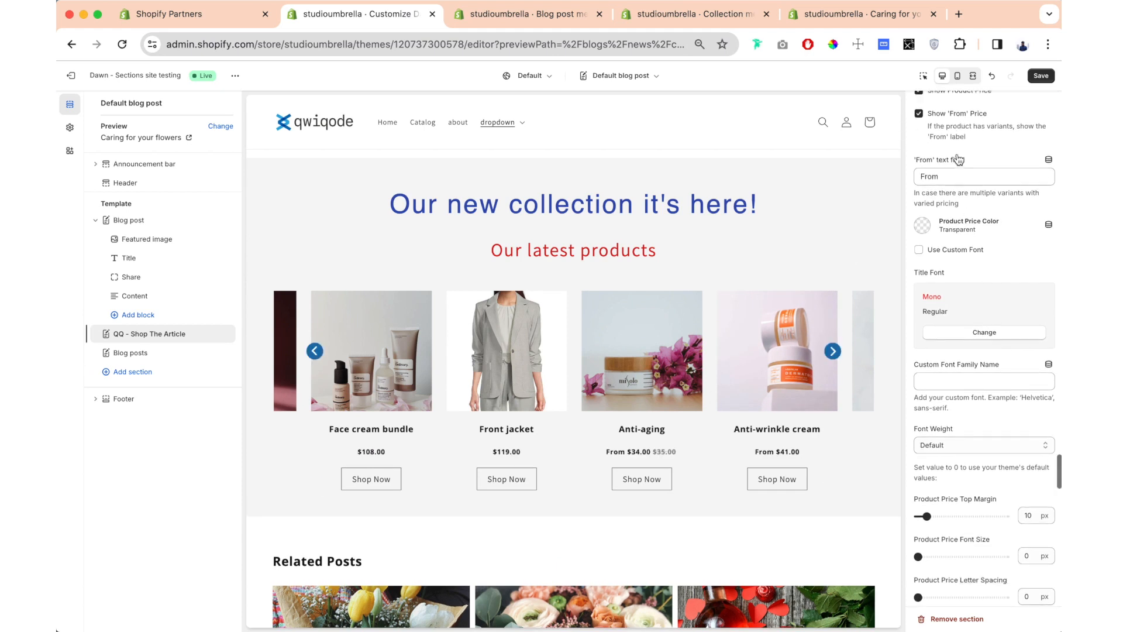
{"action": "left_click", "coordinate": [919, 115]}
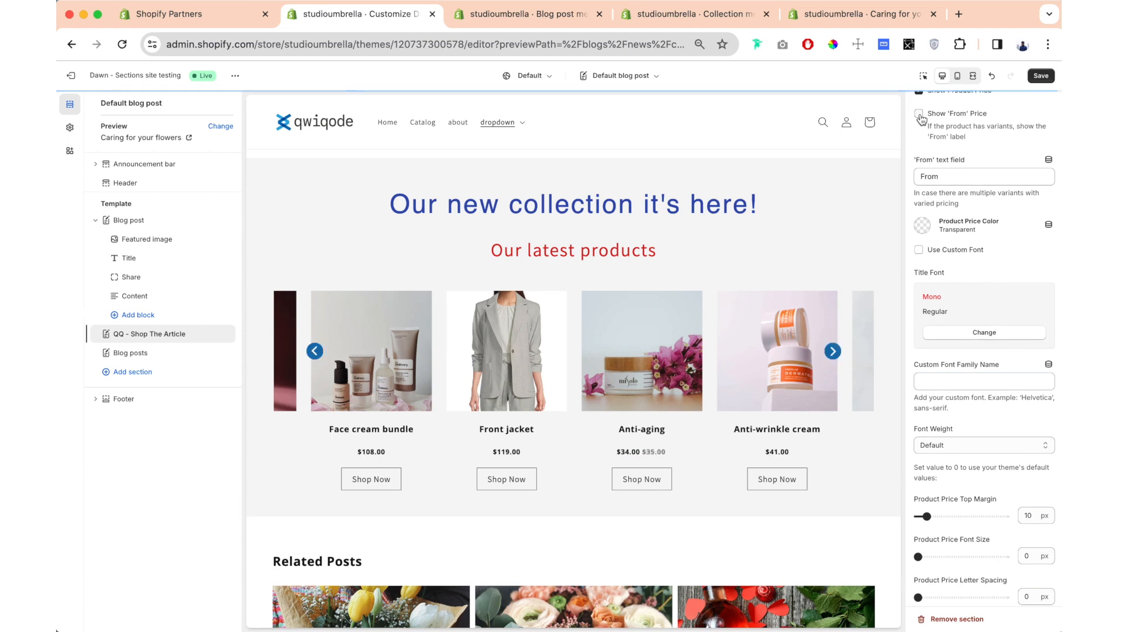
{"action": "left_click", "coordinate": [920, 114]}
- Try red for the product price color and change it to green #22DD1D
{"action": "left_click", "coordinate": [922, 225]}
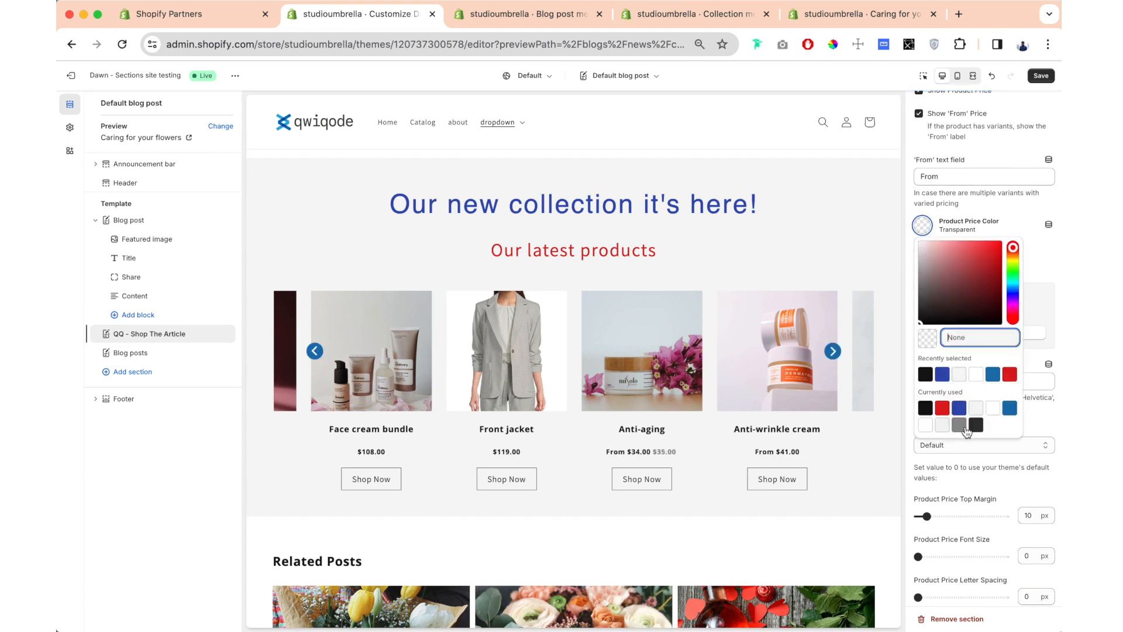
{"action": "left_click", "coordinate": [947, 409]}
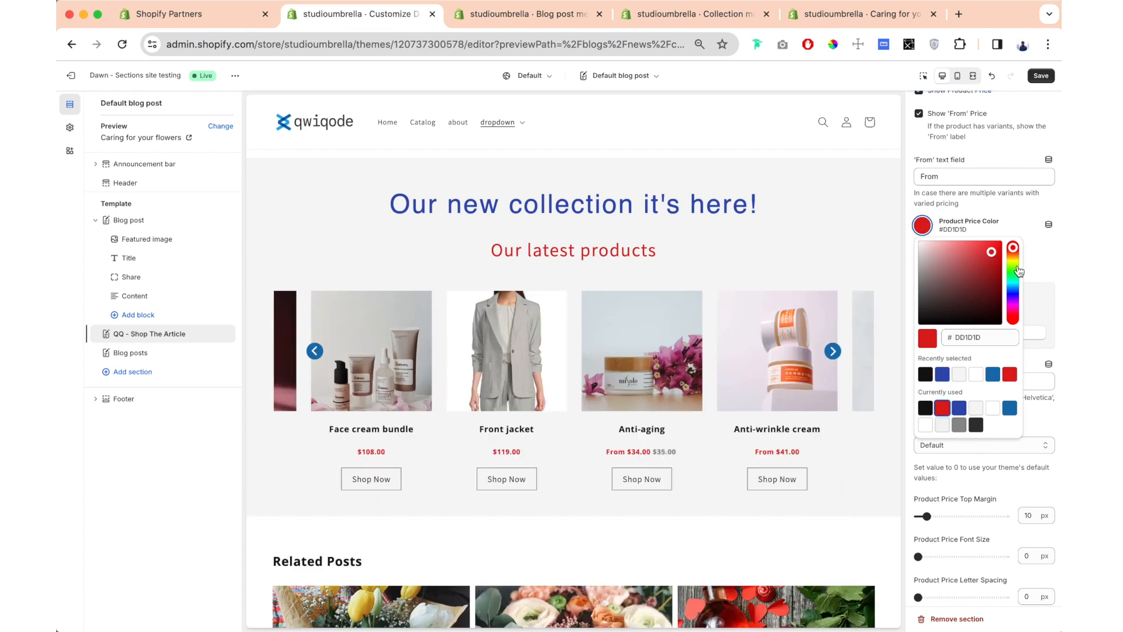
{"action": "left_click", "coordinate": [1015, 269]}
{"action": "left_click", "coordinate": [1014, 272]}
{"action": "left_click", "coordinate": [911, 210]}
- Set the product compare-at price color to red
{"action": "scroll", "coordinate": [937, 237], "scroll_direction": "down", "scroll_amount": 2}
{"action": "scroll", "coordinate": [960, 316], "scroll_direction": "down", "scroll_amount": 5}
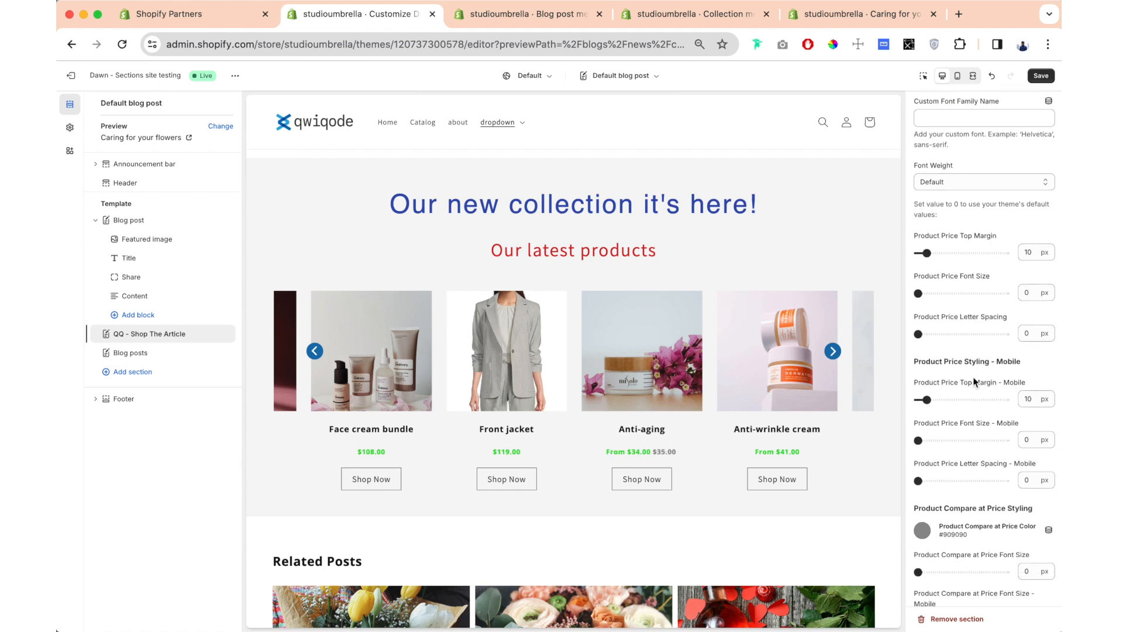
{"action": "scroll", "coordinate": [966, 391], "scroll_direction": "down", "scroll_amount": 10}
{"action": "scroll", "coordinate": [968, 398], "scroll_direction": "down", "scroll_amount": 1}
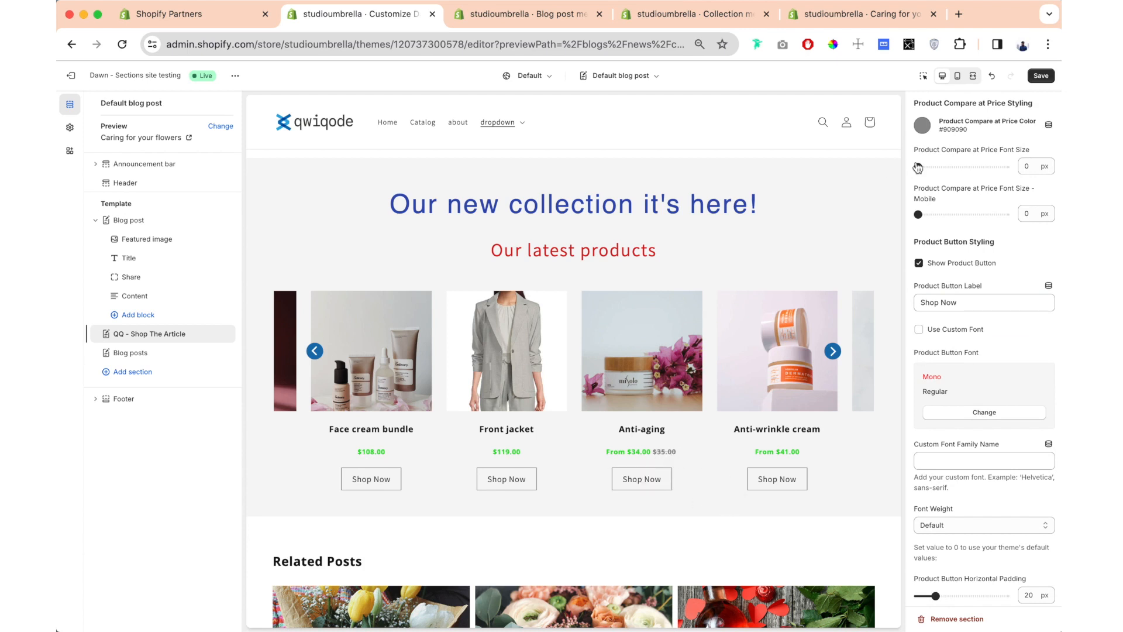
{"action": "left_click", "coordinate": [923, 125]}
{"action": "left_click", "coordinate": [960, 308]}
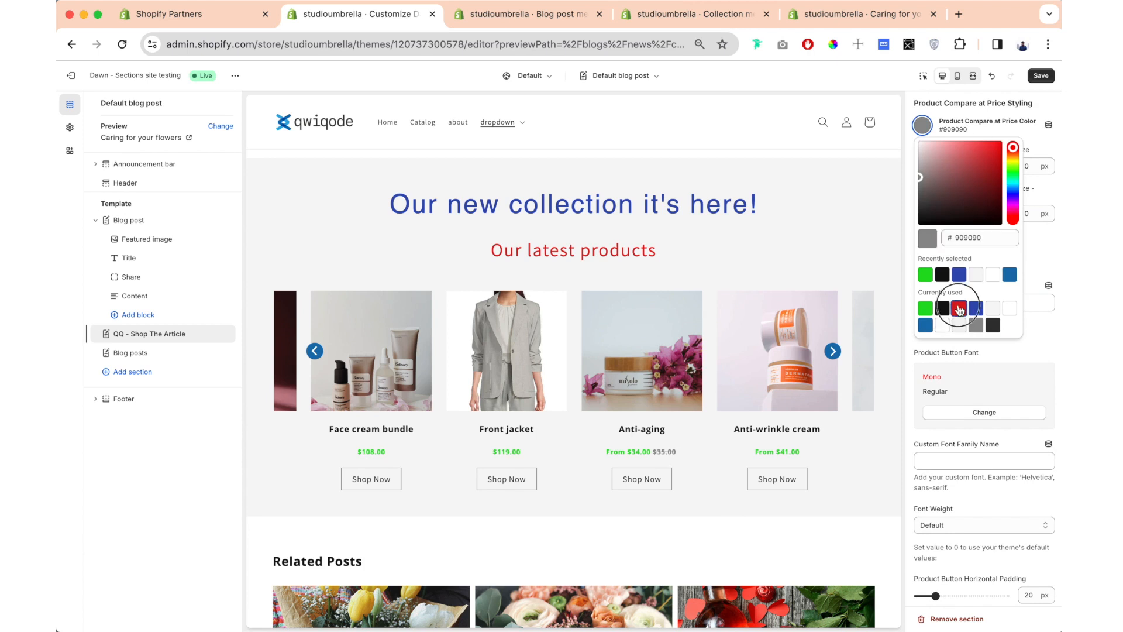
- Try hiding the product button, show it again, and change its label to "Buy Now"
{"action": "scroll", "coordinate": [955, 298], "scroll_direction": "down", "scroll_amount": 3}
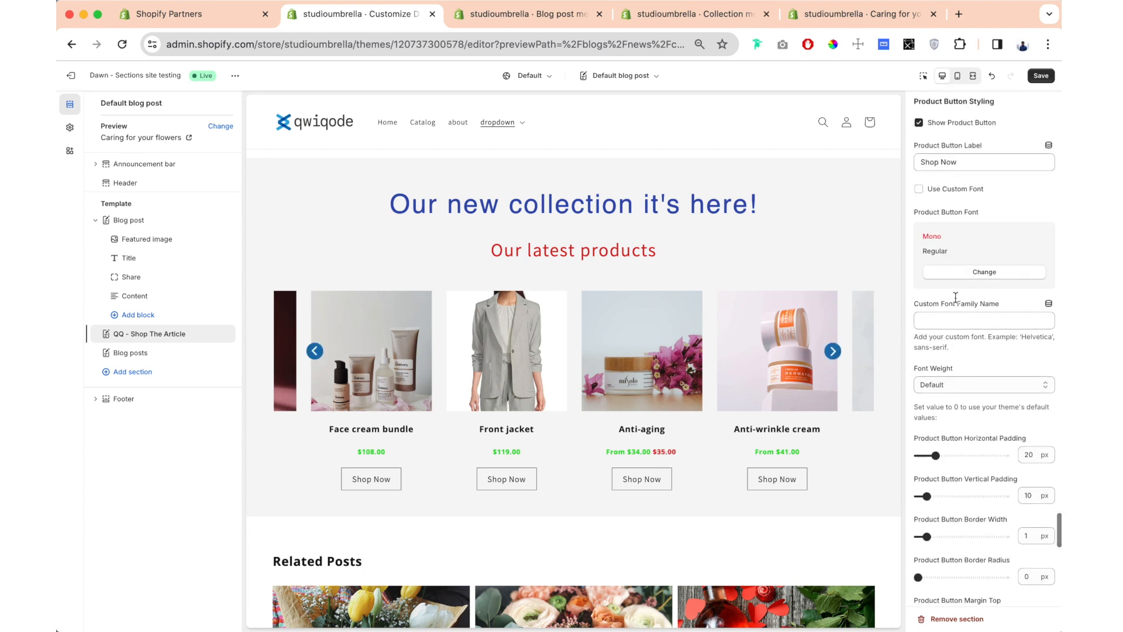
{"action": "left_click", "coordinate": [919, 124]}
{"action": "left_click", "coordinate": [919, 123]}
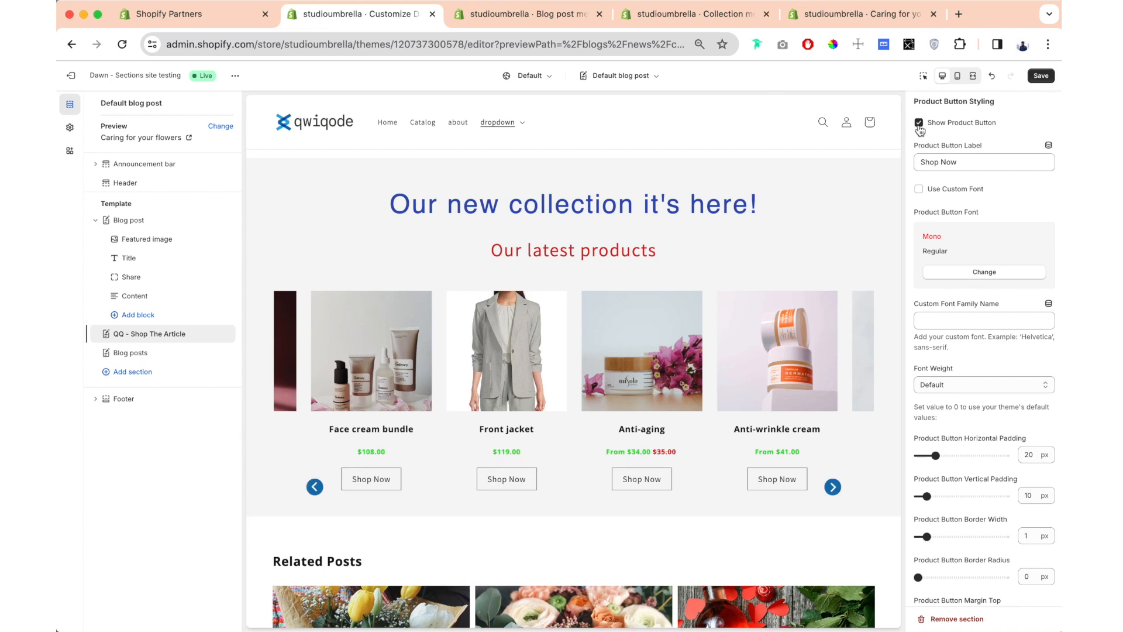
{"action": "left_click_drag", "start_coordinate": [955, 168], "coordinate": [893, 166]}
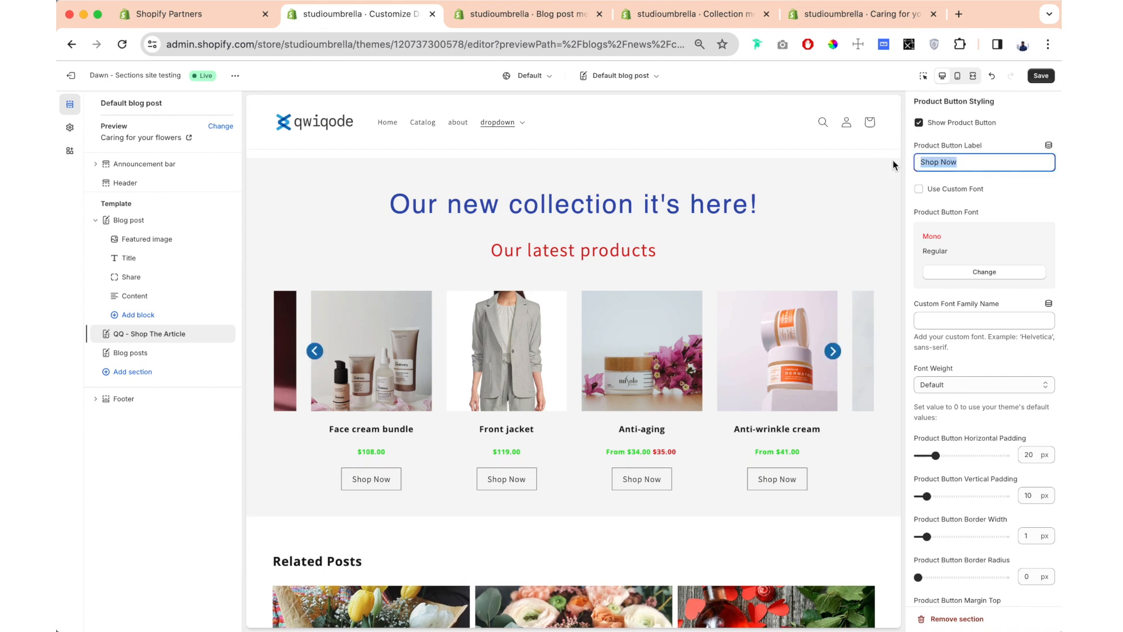
{"action": "type", "text": "Buy"}
- Set the product button's horizontal padding to 26 px, vertical padding to 13 px, border width to 2 px, and border radius to 27 px
{"action": "scroll", "coordinate": [980, 283], "scroll_direction": "down", "scroll_amount": 3}
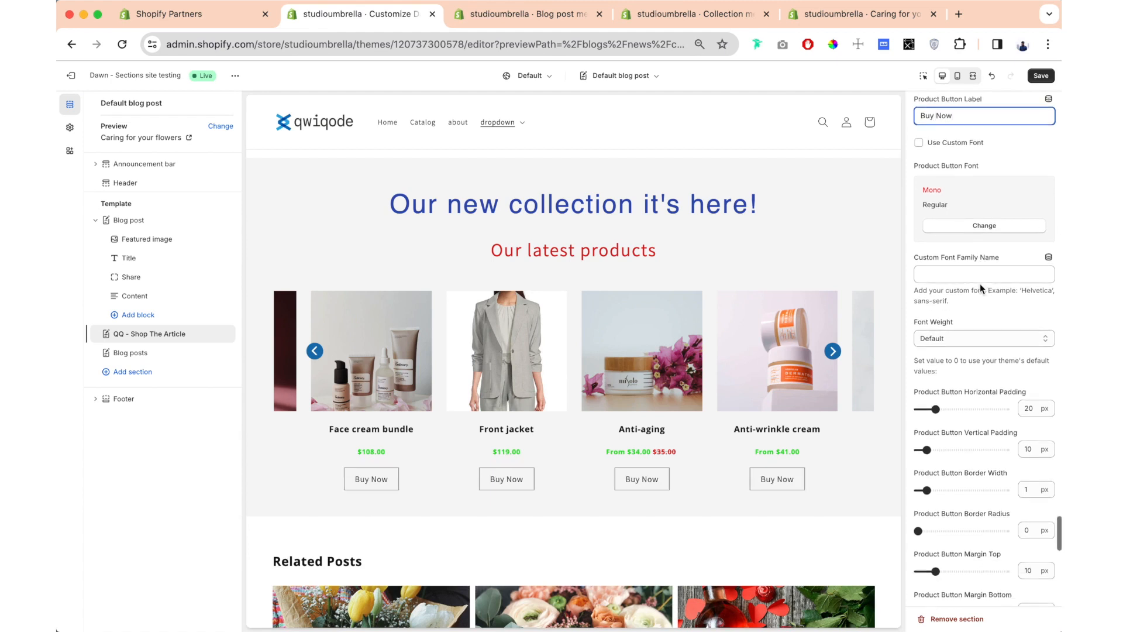
{"action": "scroll", "coordinate": [963, 212], "scroll_direction": "down", "scroll_amount": 3}
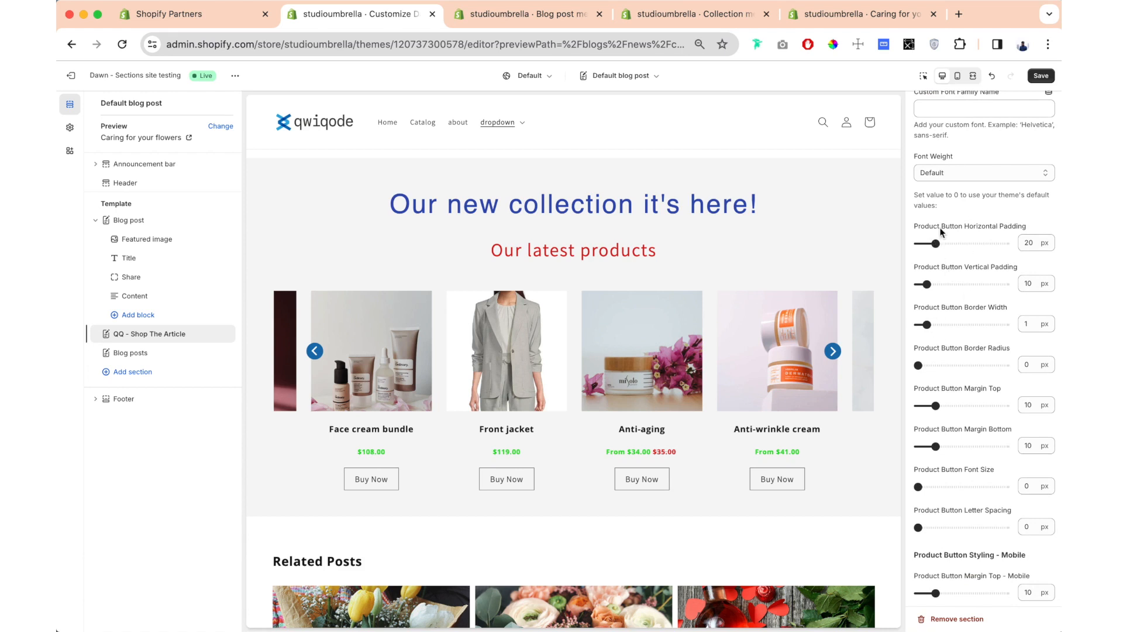
{"action": "scroll", "coordinate": [942, 232], "scroll_direction": "down", "scroll_amount": 1}
{"action": "left_click_drag", "start_coordinate": [936, 197], "coordinate": [940, 198]}
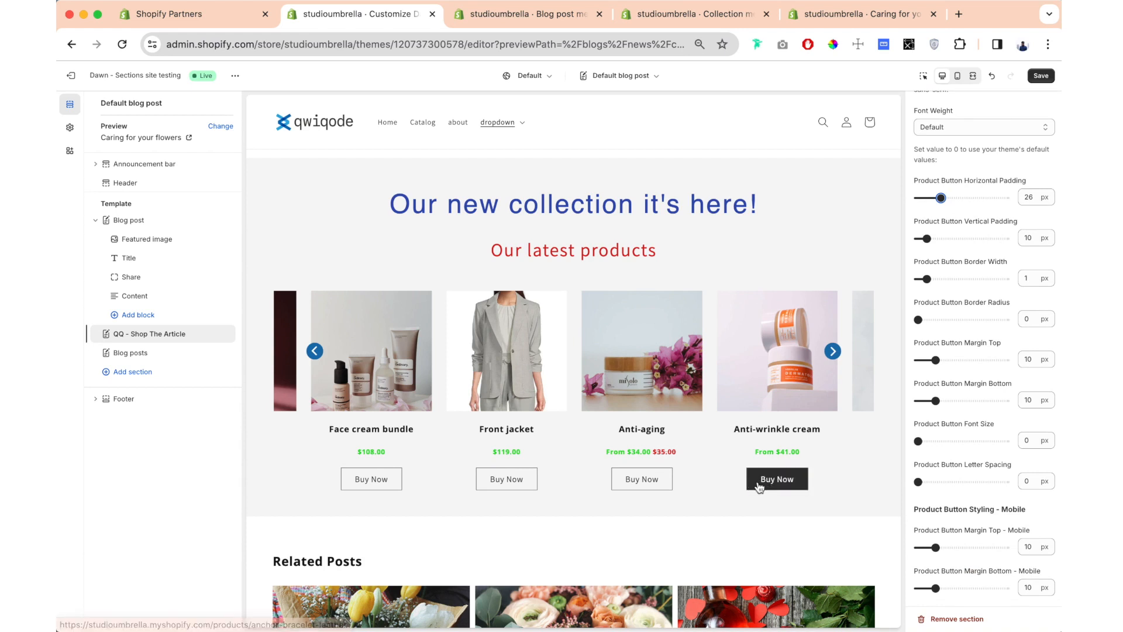
{"action": "left_click_drag", "start_coordinate": [927, 238], "coordinate": [936, 231]}
{"action": "scroll", "coordinate": [930, 252], "scroll_direction": "down", "scroll_amount": 1}
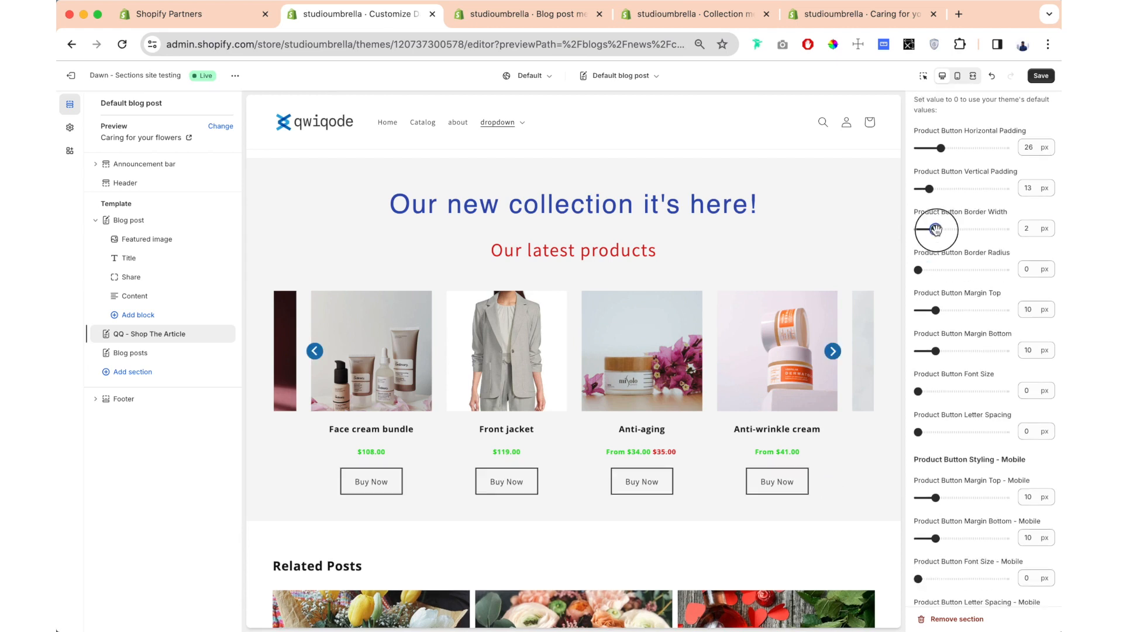
{"action": "left_click", "coordinate": [938, 270]}
{"action": "left_click_drag", "start_coordinate": [938, 270], "coordinate": [942, 269]}
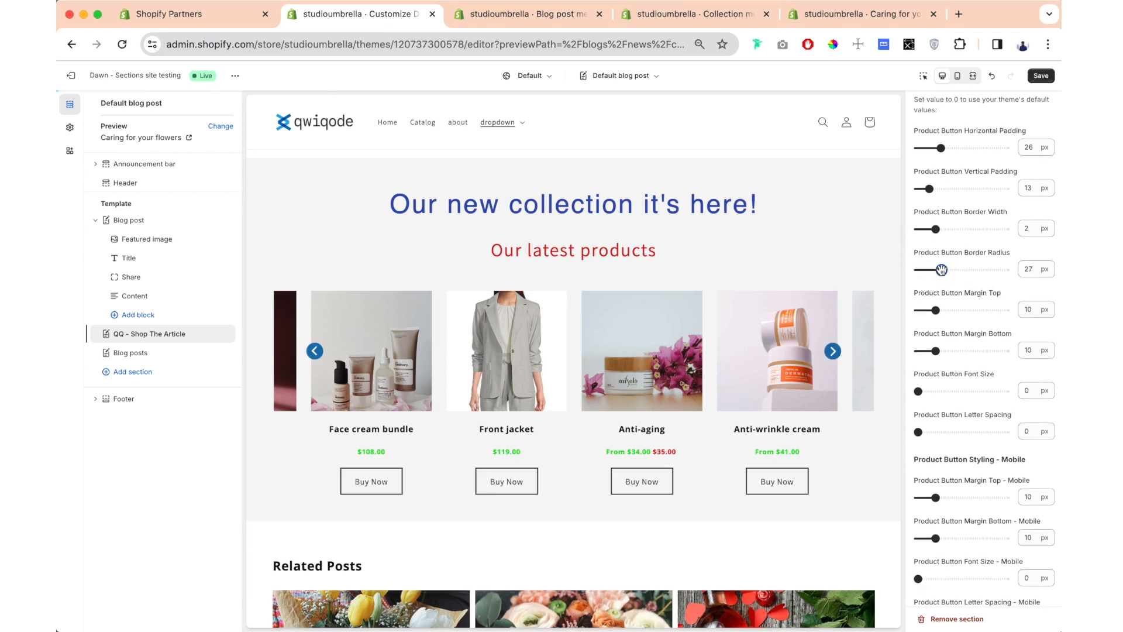
- Set the product button's text and border colors to blue #1773B0 and its background color to white #FFF
{"action": "scroll", "coordinate": [982, 239], "scroll_direction": "down", "scroll_amount": 2}
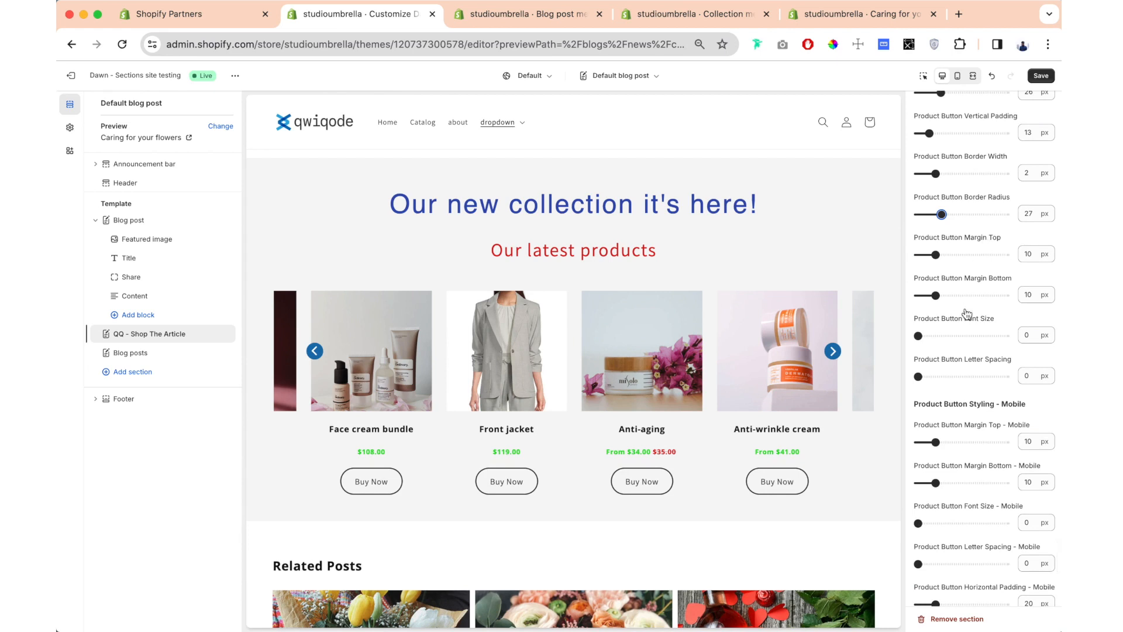
{"action": "scroll", "coordinate": [938, 363], "scroll_direction": "down", "scroll_amount": 7}
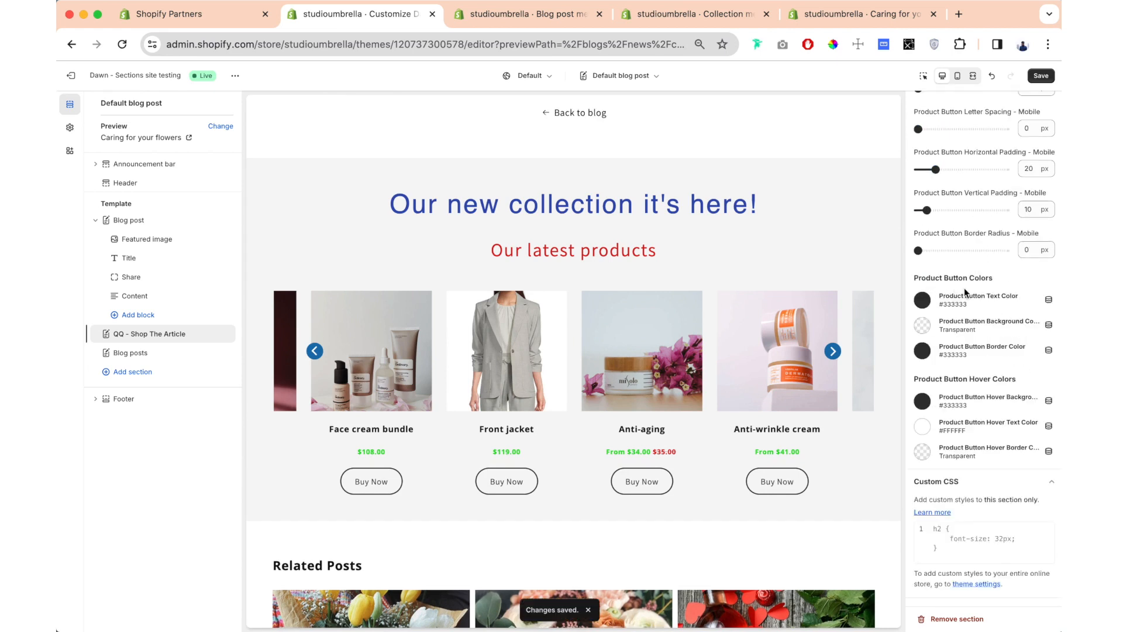
{"action": "left_click", "coordinate": [924, 299]}
{"action": "left_click", "coordinate": [927, 276]}
{"action": "left_click", "coordinate": [926, 348]}
{"action": "left_click", "coordinate": [926, 305]}
{"action": "left_click", "coordinate": [922, 324]}
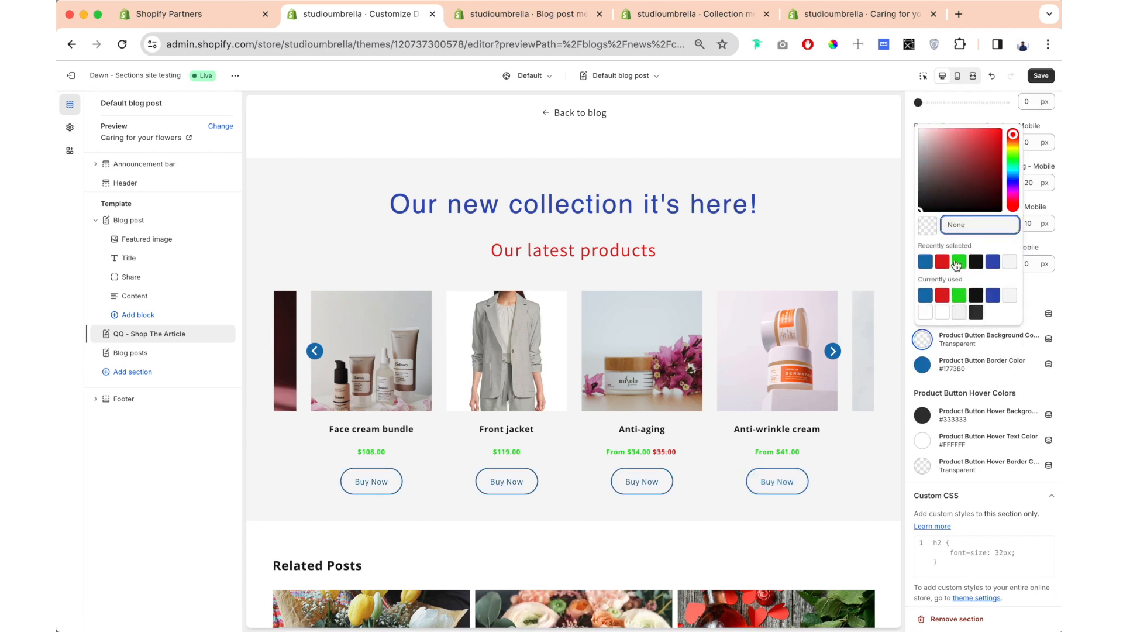
{"action": "left_click", "coordinate": [925, 313]}
- Set the product button's hover border and hover background colors to green #22DD1D, and save the theme changes
{"action": "left_click", "coordinate": [923, 465]}
{"action": "left_click", "coordinate": [928, 422]}
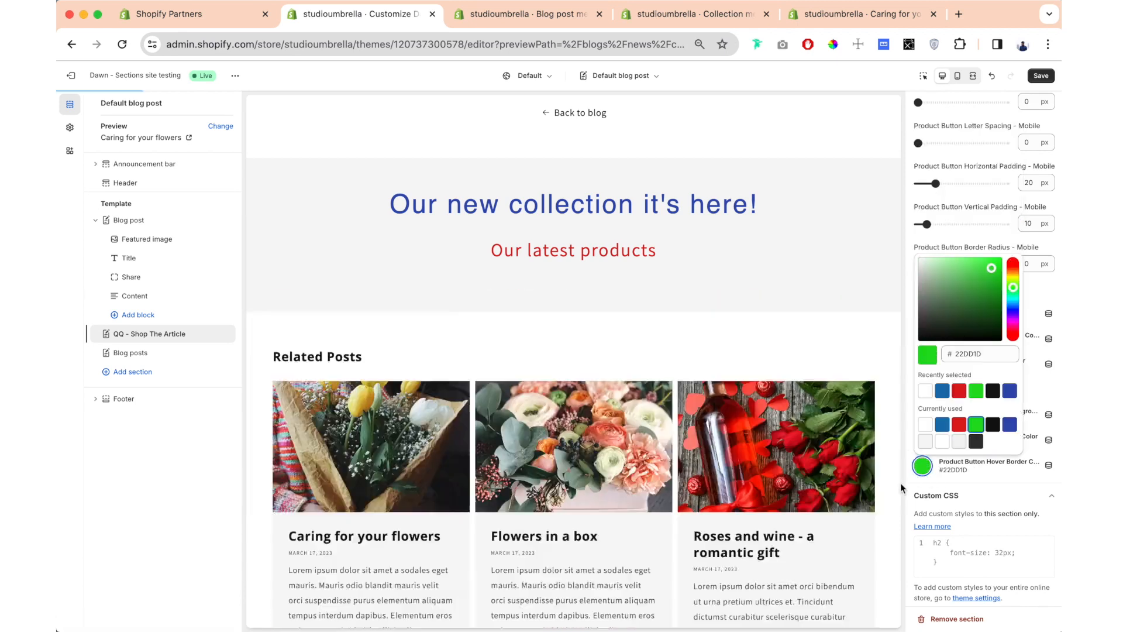
{"action": "left_click", "coordinate": [929, 421]}
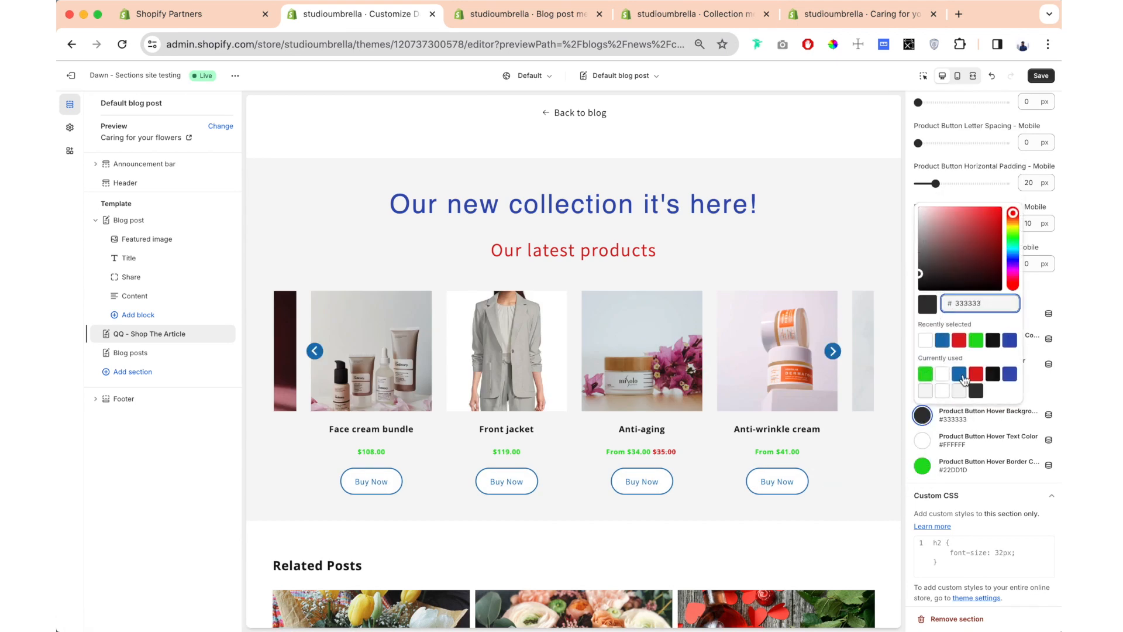
{"action": "left_click", "coordinate": [926, 374]}
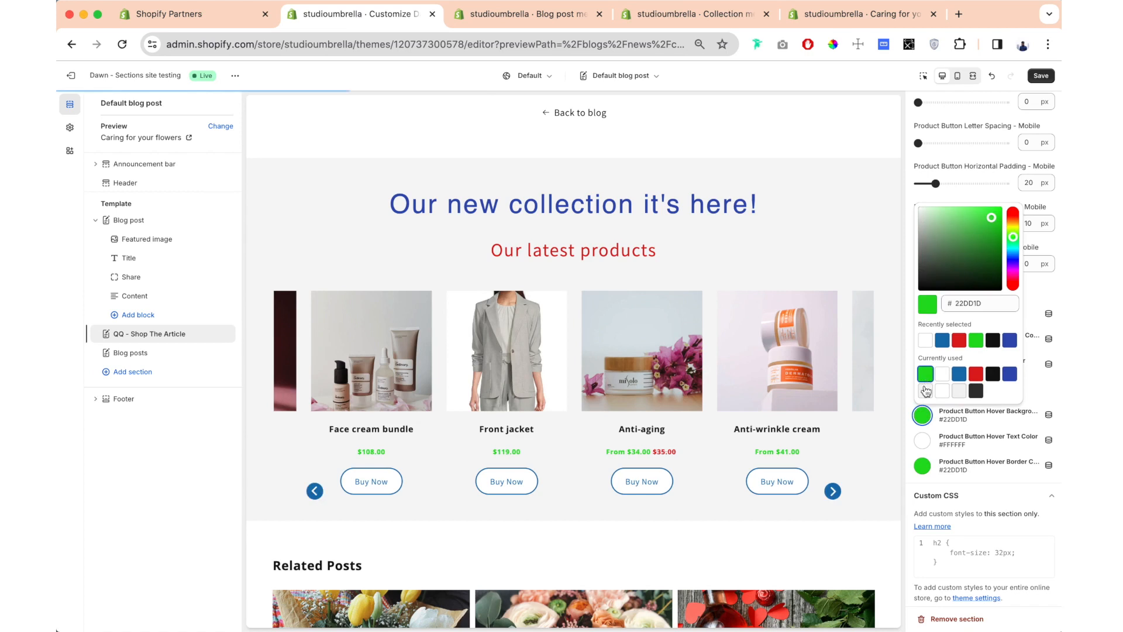
{"action": "left_click", "coordinate": [897, 463]}
{"action": "scroll", "coordinate": [1003, 299], "scroll_direction": "down", "scroll_amount": 1}
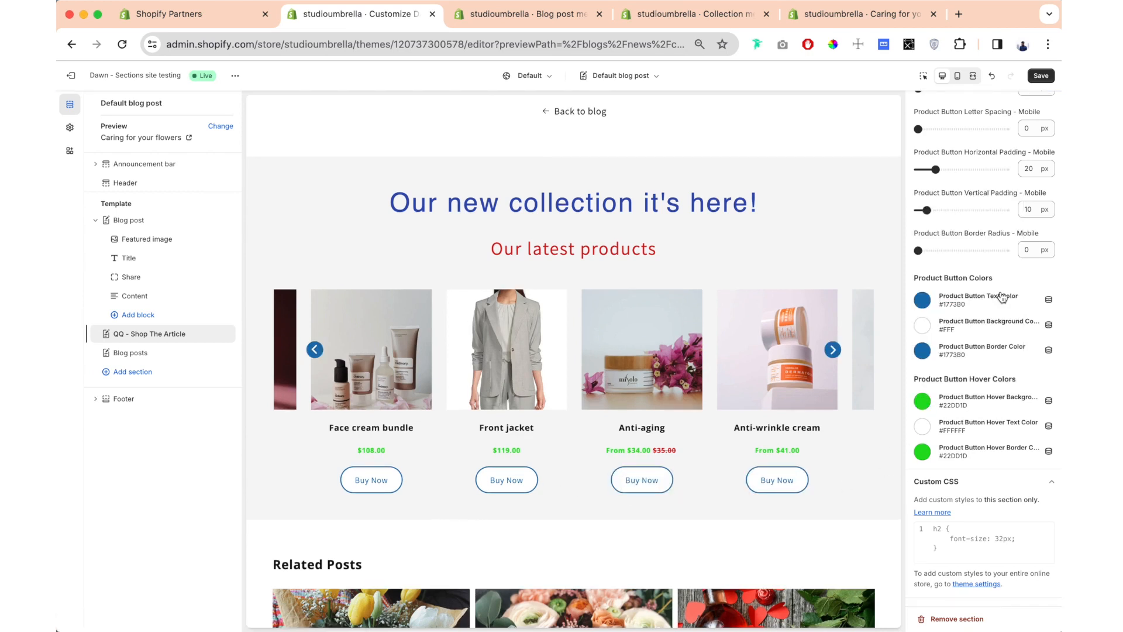
{"action": "left_click", "coordinate": [1043, 75]}
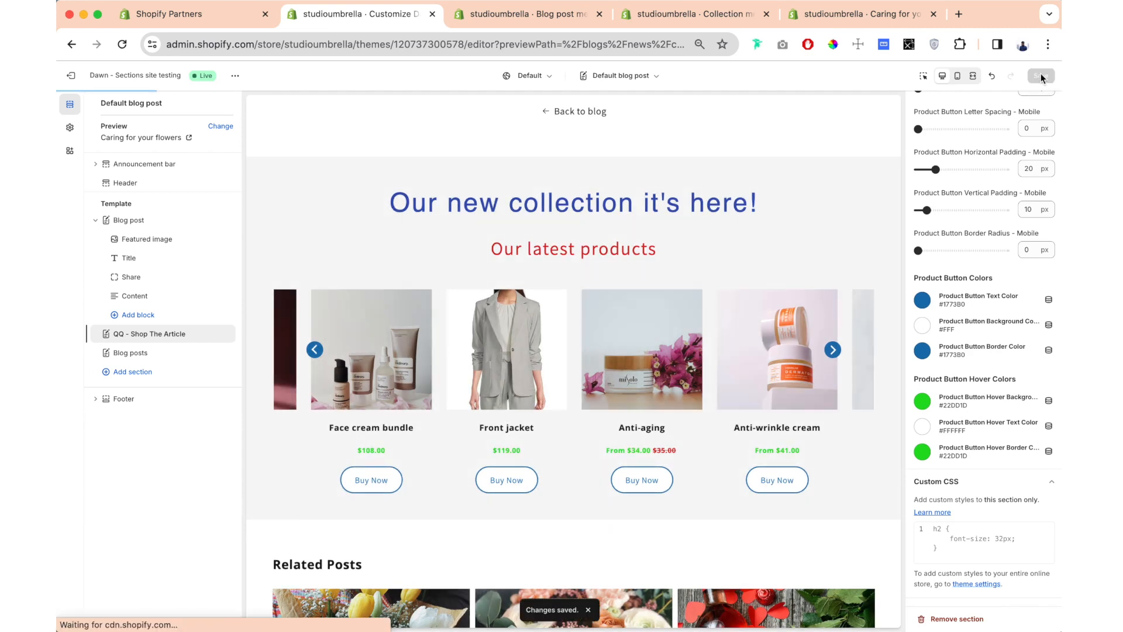